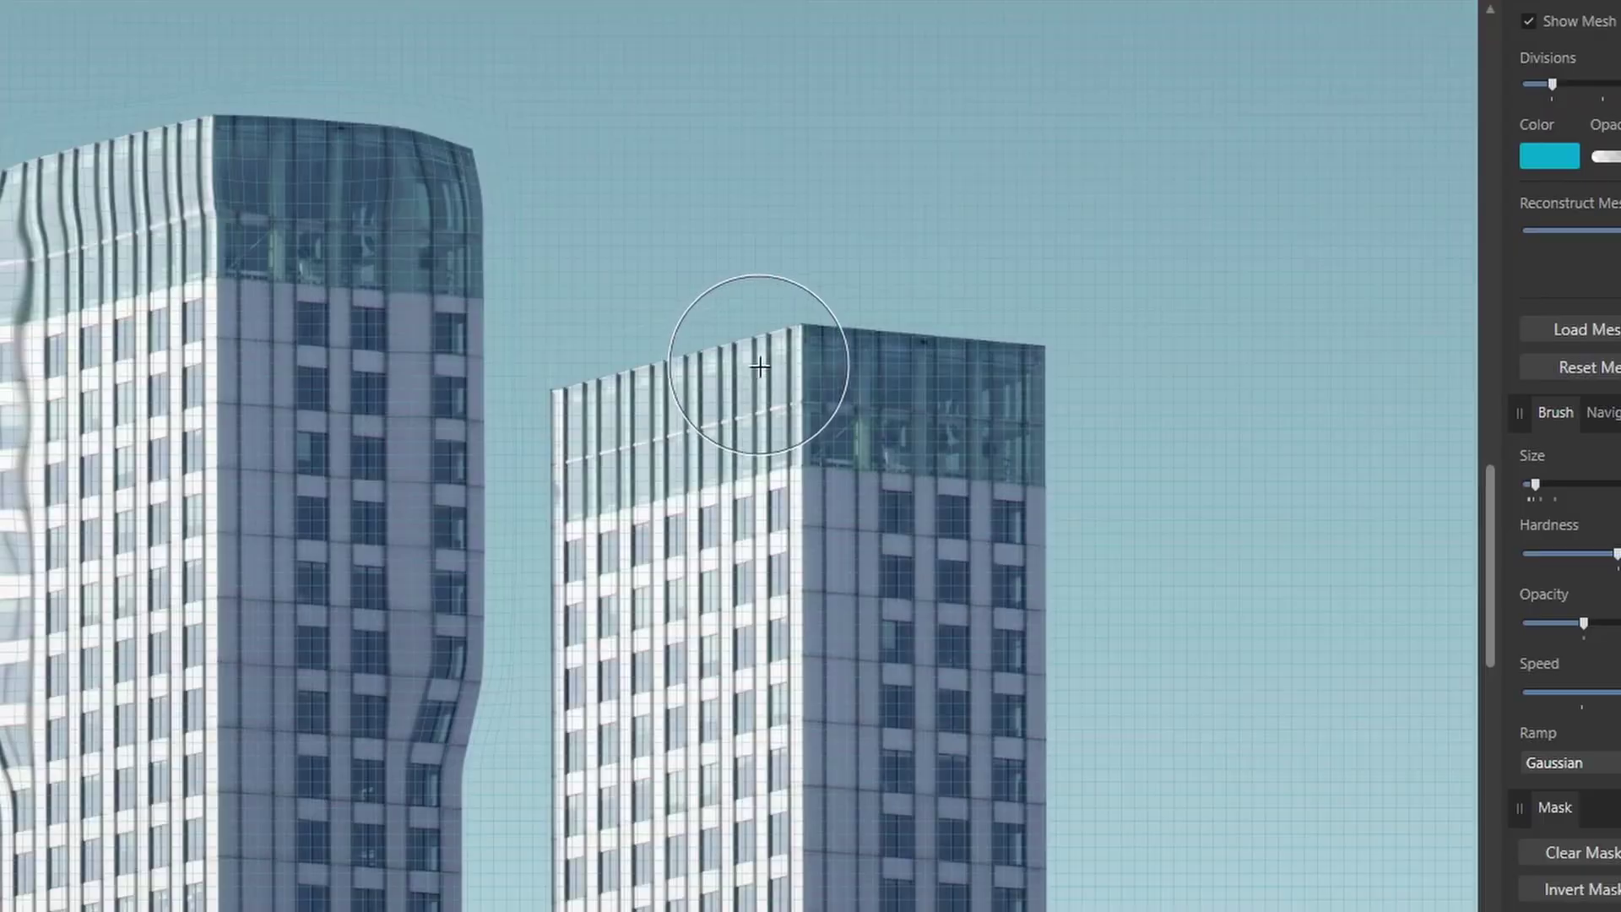
- Distort the red apple with a Liquify Turbulence stroke
{"action": "mouse_move", "coordinate": [764, 363]}
{"action": "left_mouse_down"}
{"action": "mouse_move", "coordinate": [963, 349]}
{"action": "mouse_move", "coordinate": [1018, 361]}
{"action": "mouse_move", "coordinate": [1040, 389]}
{"action": "mouse_move", "coordinate": [1046, 796]}
{"action": "left_mouse_up"}
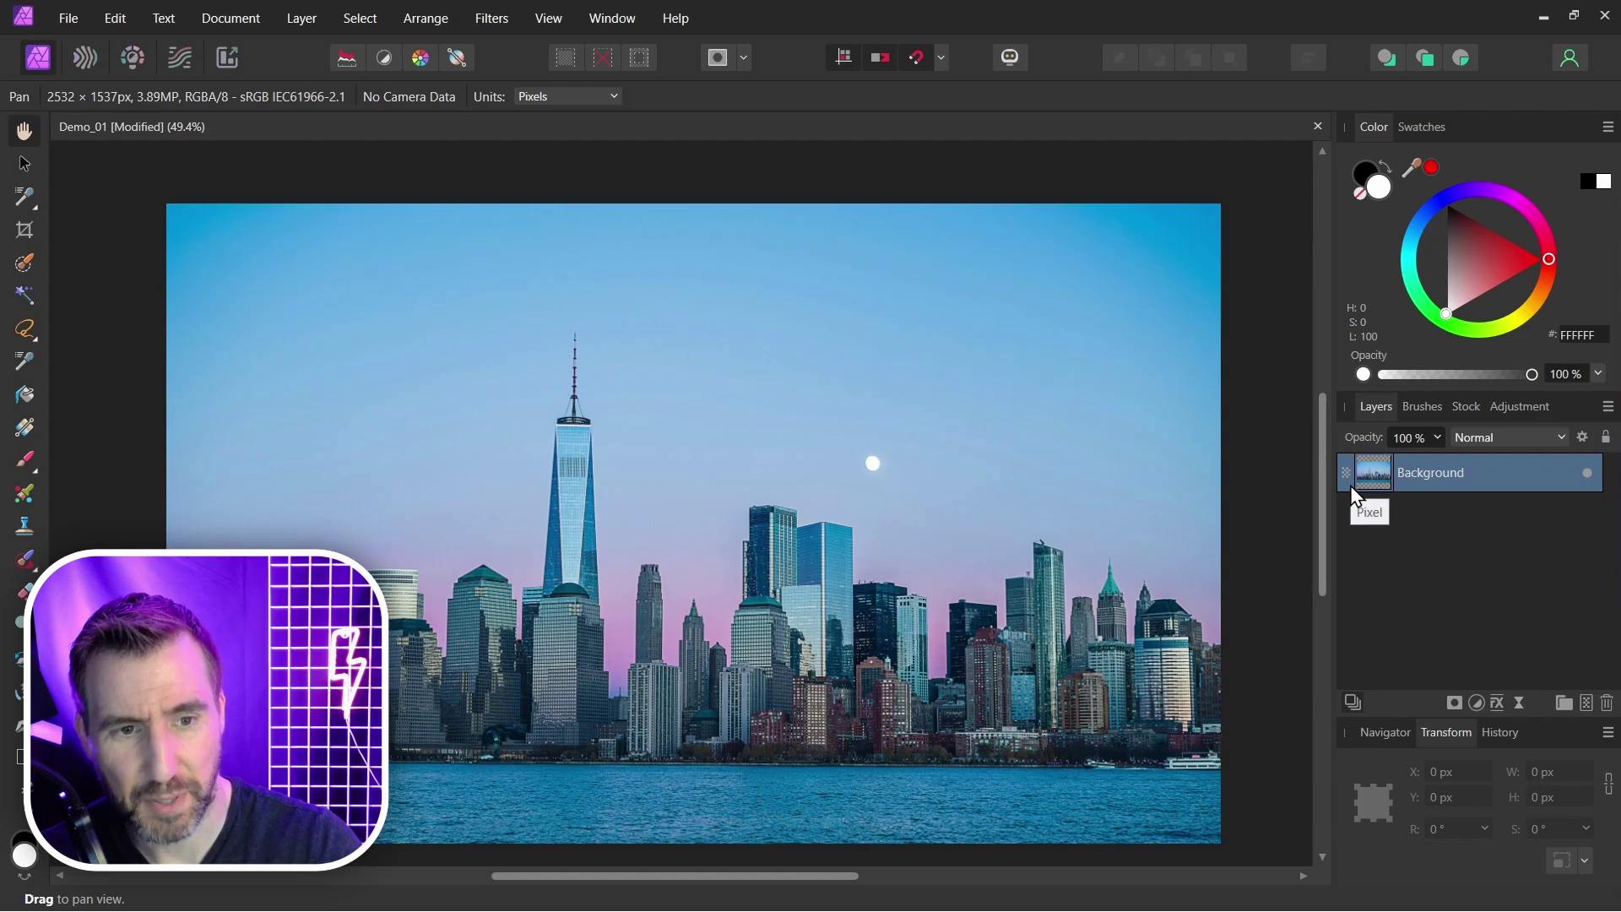
- Bend the skyscrapers directly on the Background layer with Liquify Push Forward strokes, apply the distortion, and undo it
{"action": "left_click", "coordinate": [80, 64]}
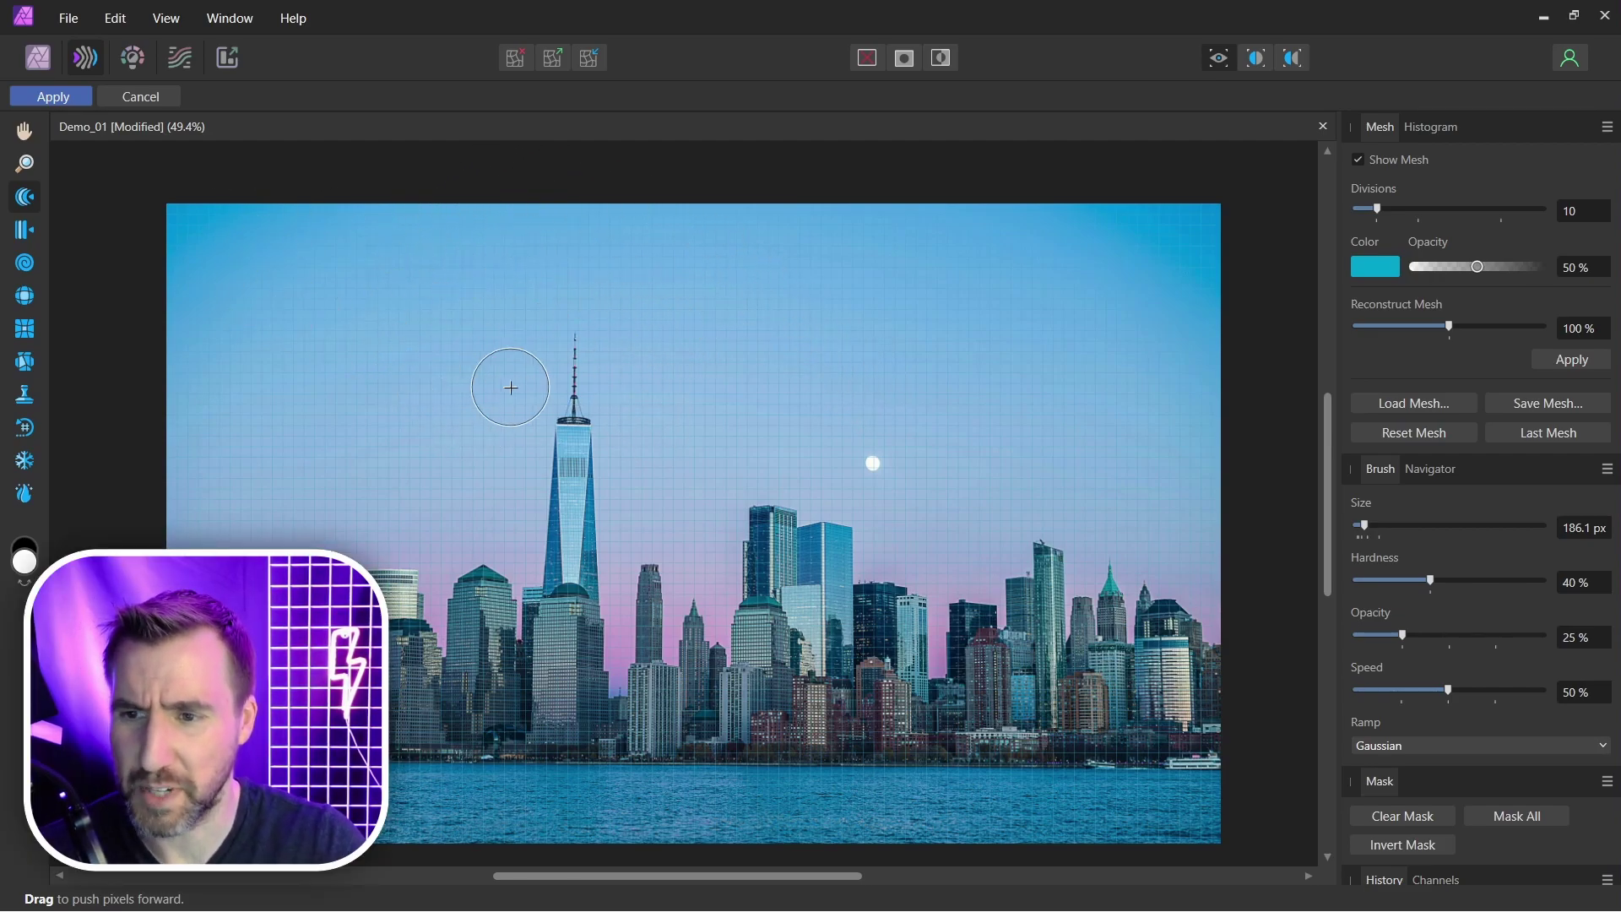
{"action": "left_click_drag", "start_coordinate": [549, 362], "coordinate": [621, 406]}
{"action": "mouse_move", "coordinate": [588, 322]}
{"action": "left_mouse_down"}
{"action": "mouse_move", "coordinate": [747, 406]}
{"action": "mouse_move", "coordinate": [862, 400]}
{"action": "mouse_move", "coordinate": [576, 566]}
{"action": "mouse_move", "coordinate": [453, 493]}
{"action": "mouse_move", "coordinate": [731, 733]}
{"action": "left_mouse_up"}
{"action": "mouse_move", "coordinate": [1089, 524]}
{"action": "left_mouse_down"}
{"action": "mouse_move", "coordinate": [947, 556]}
{"action": "mouse_move", "coordinate": [879, 463]}
{"action": "mouse_move", "coordinate": [1034, 715]}
{"action": "mouse_move", "coordinate": [994, 726]}
{"action": "left_mouse_up"}
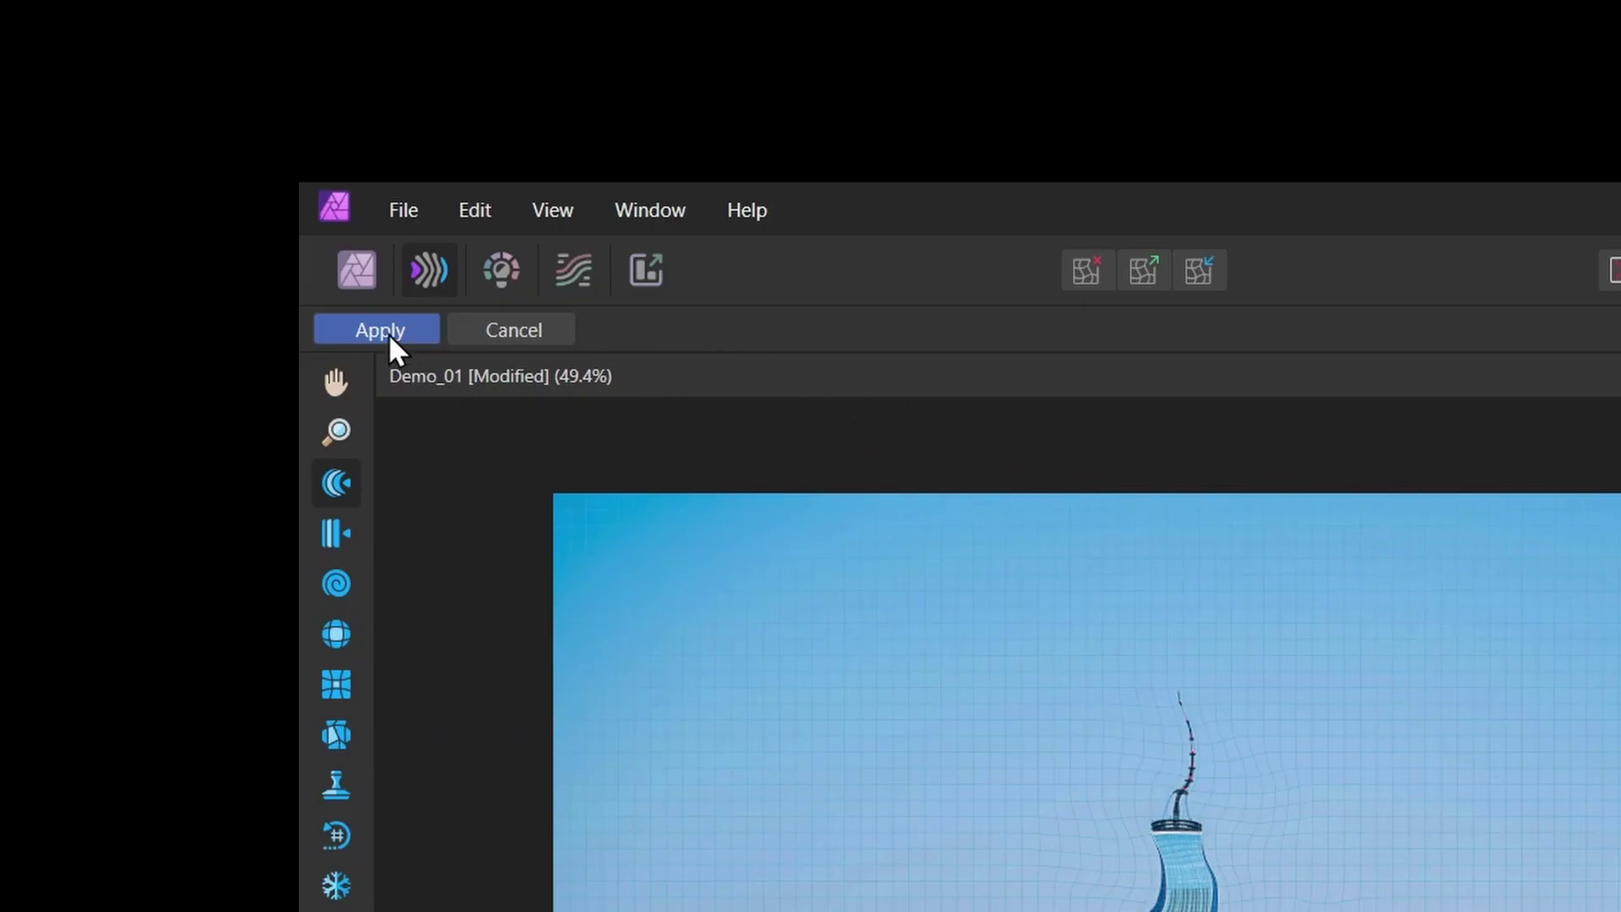
{"action": "left_click", "coordinate": [388, 333]}
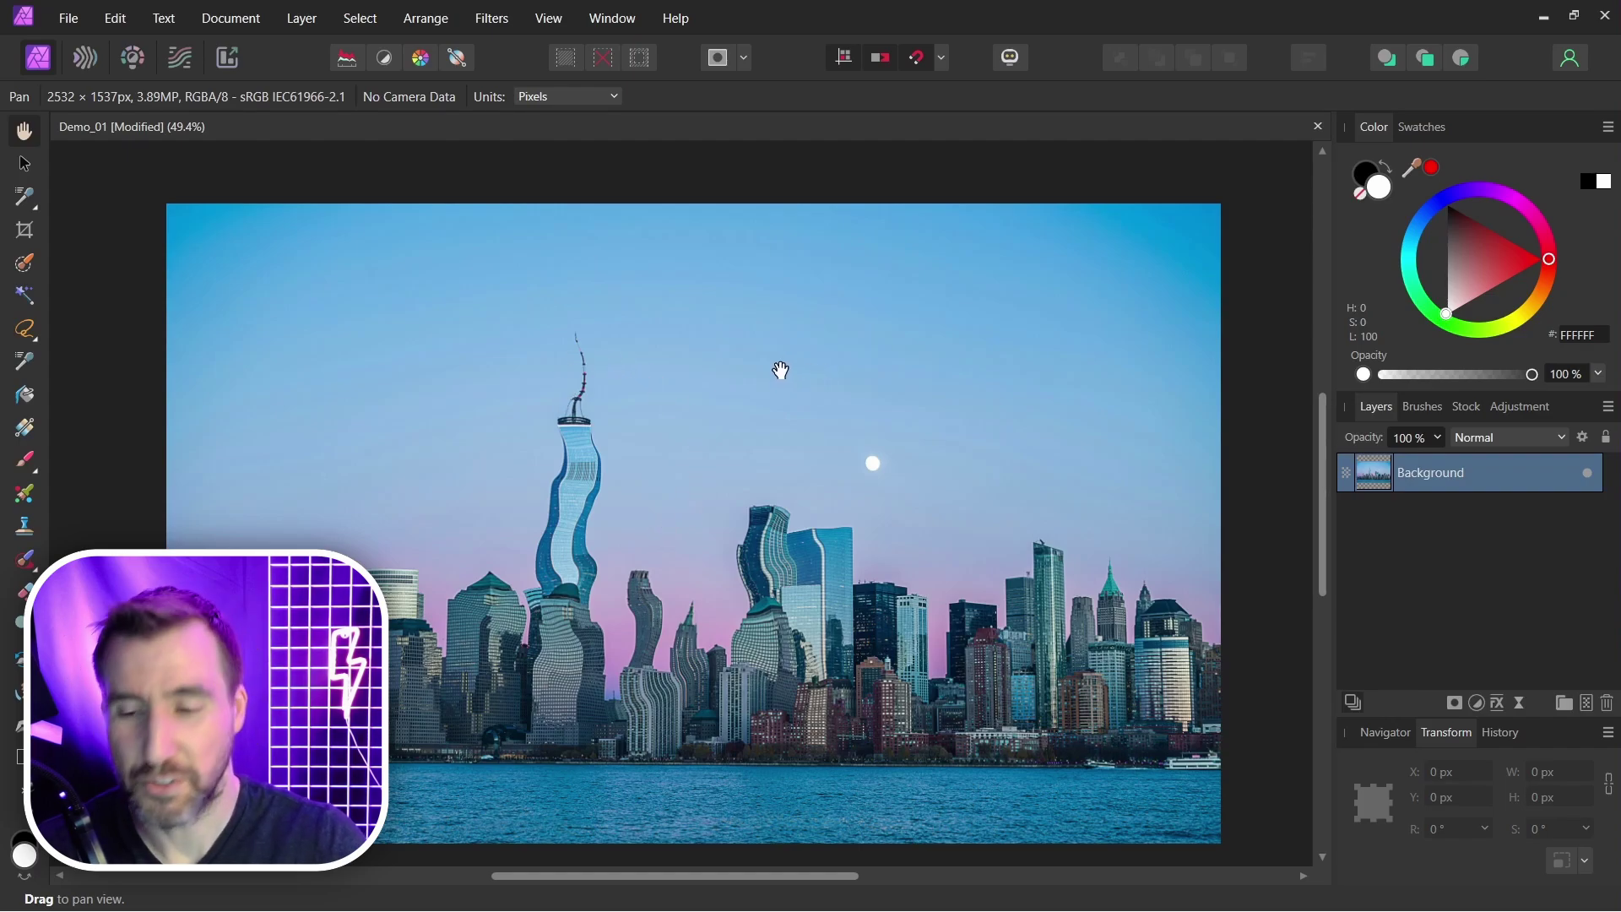
{"action": "key", "text": "ctrl+z"}
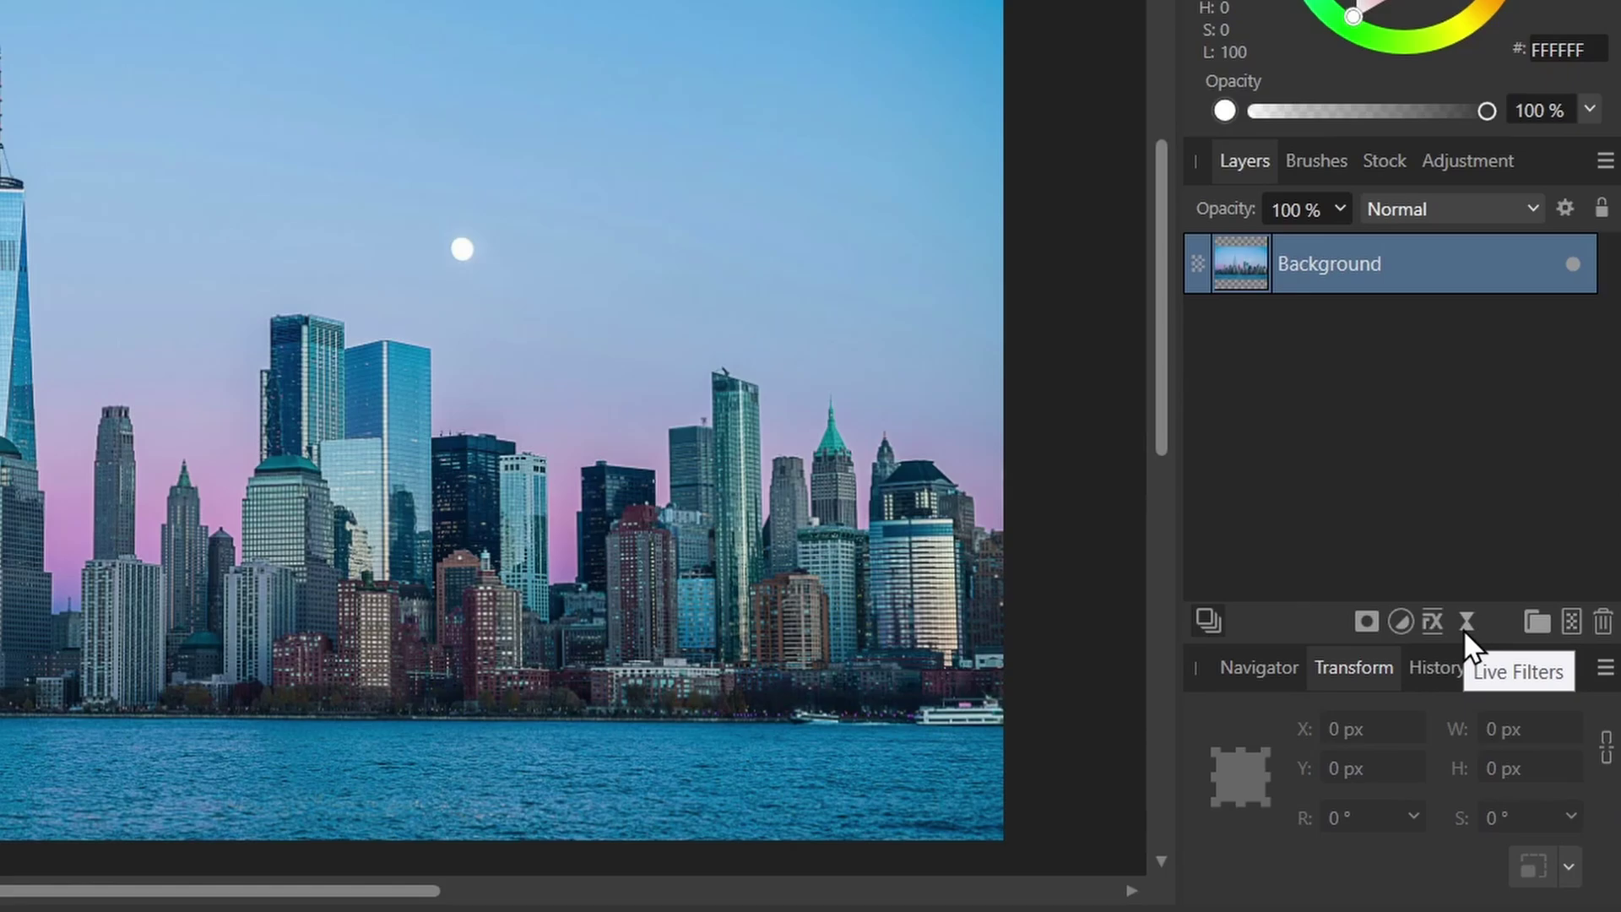
- Add a Liquify live filter to the Background layer and bend the skyscrapers with Push Forward strokes
{"action": "left_click", "coordinate": [1466, 627]}
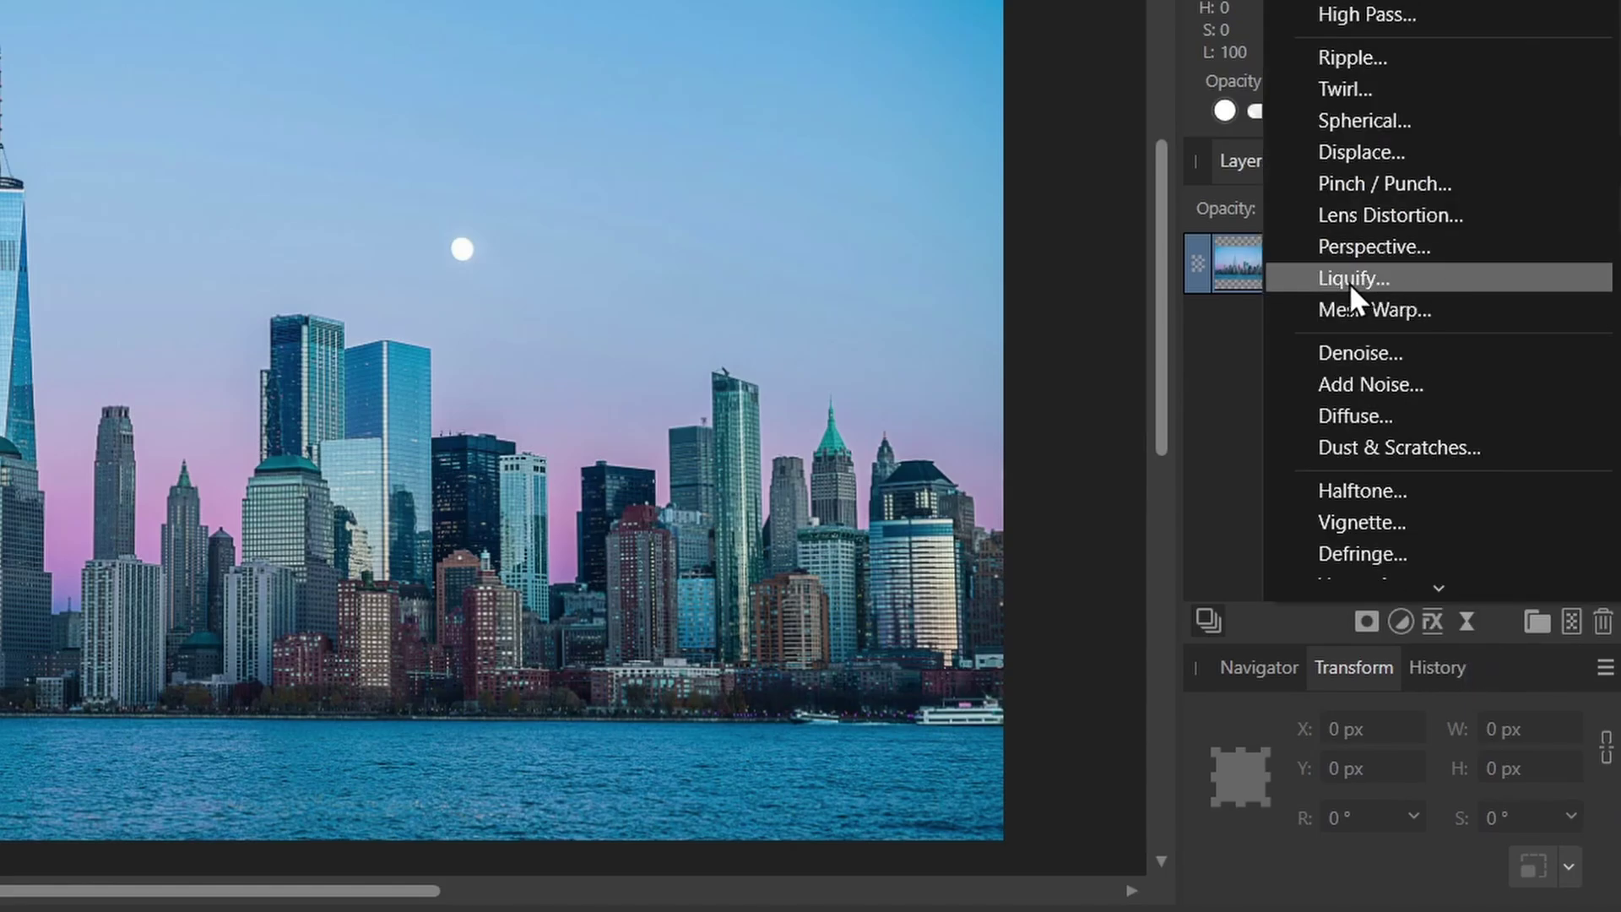
{"action": "left_click", "coordinate": [1425, 285]}
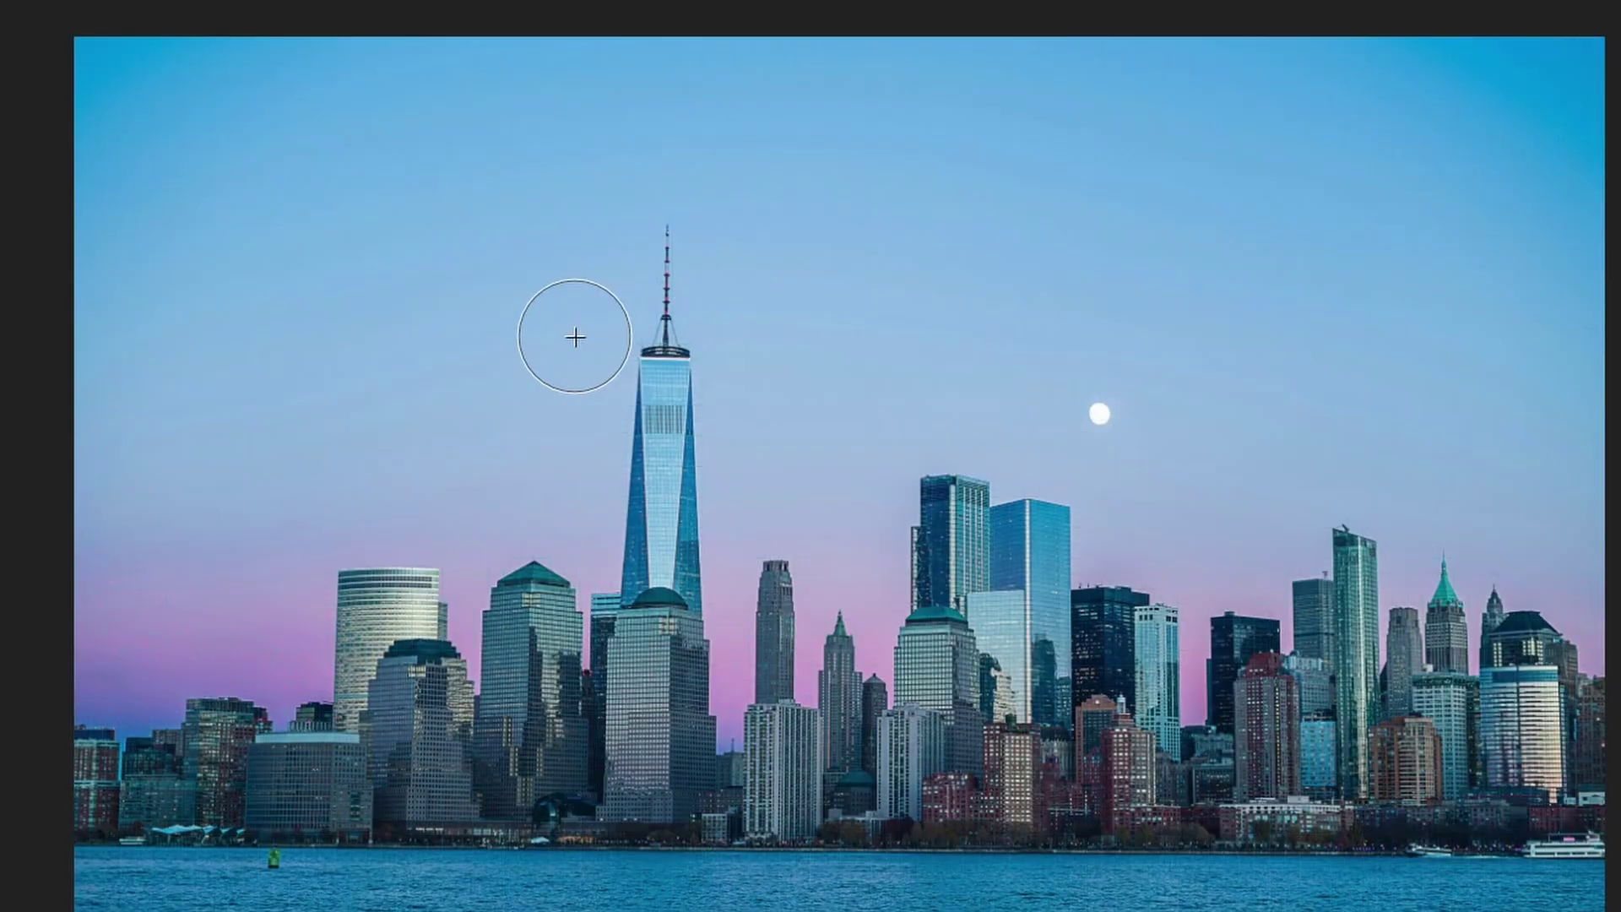
{"action": "mouse_move", "coordinate": [509, 410]}
{"action": "left_mouse_down"}
{"action": "mouse_move", "coordinate": [622, 530]}
{"action": "mouse_move", "coordinate": [517, 598]}
{"action": "mouse_move", "coordinate": [1016, 391]}
{"action": "mouse_move", "coordinate": [1056, 463]}
{"action": "mouse_move", "coordinate": [1118, 517]}
{"action": "mouse_move", "coordinate": [1211, 444]}
{"action": "mouse_move", "coordinate": [1385, 541]}
{"action": "left_mouse_up"}
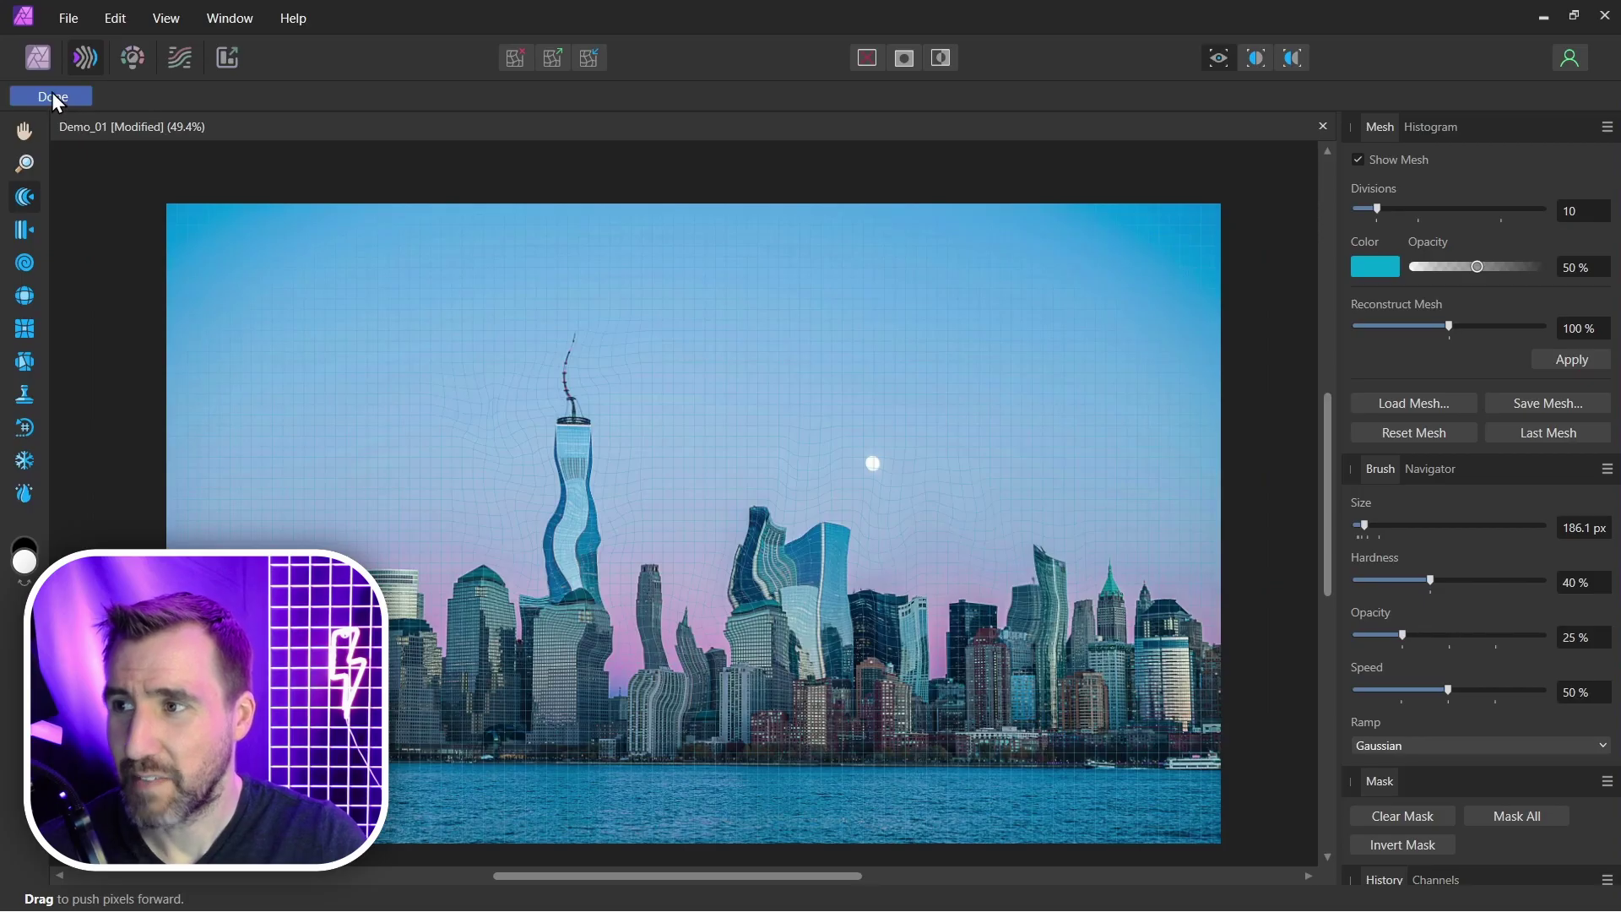
{"action": "left_click", "coordinate": [52, 93]}
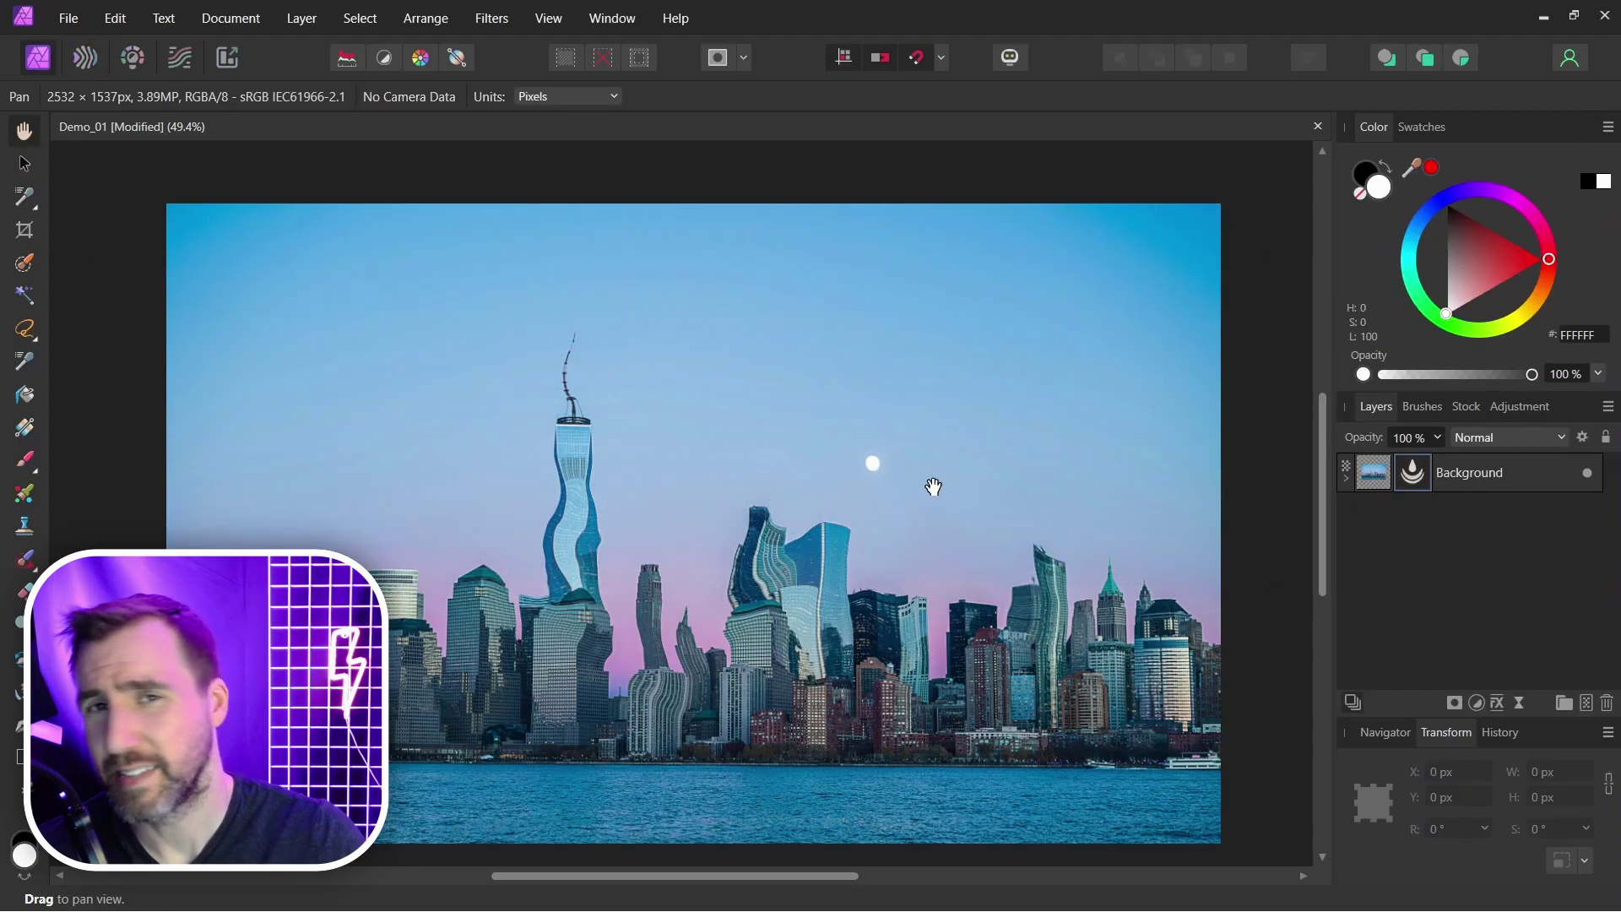
- Expand the Background layer and compare the skyline with its Liquify live filter hidden and shown
{"action": "left_click", "coordinate": [1346, 478]}
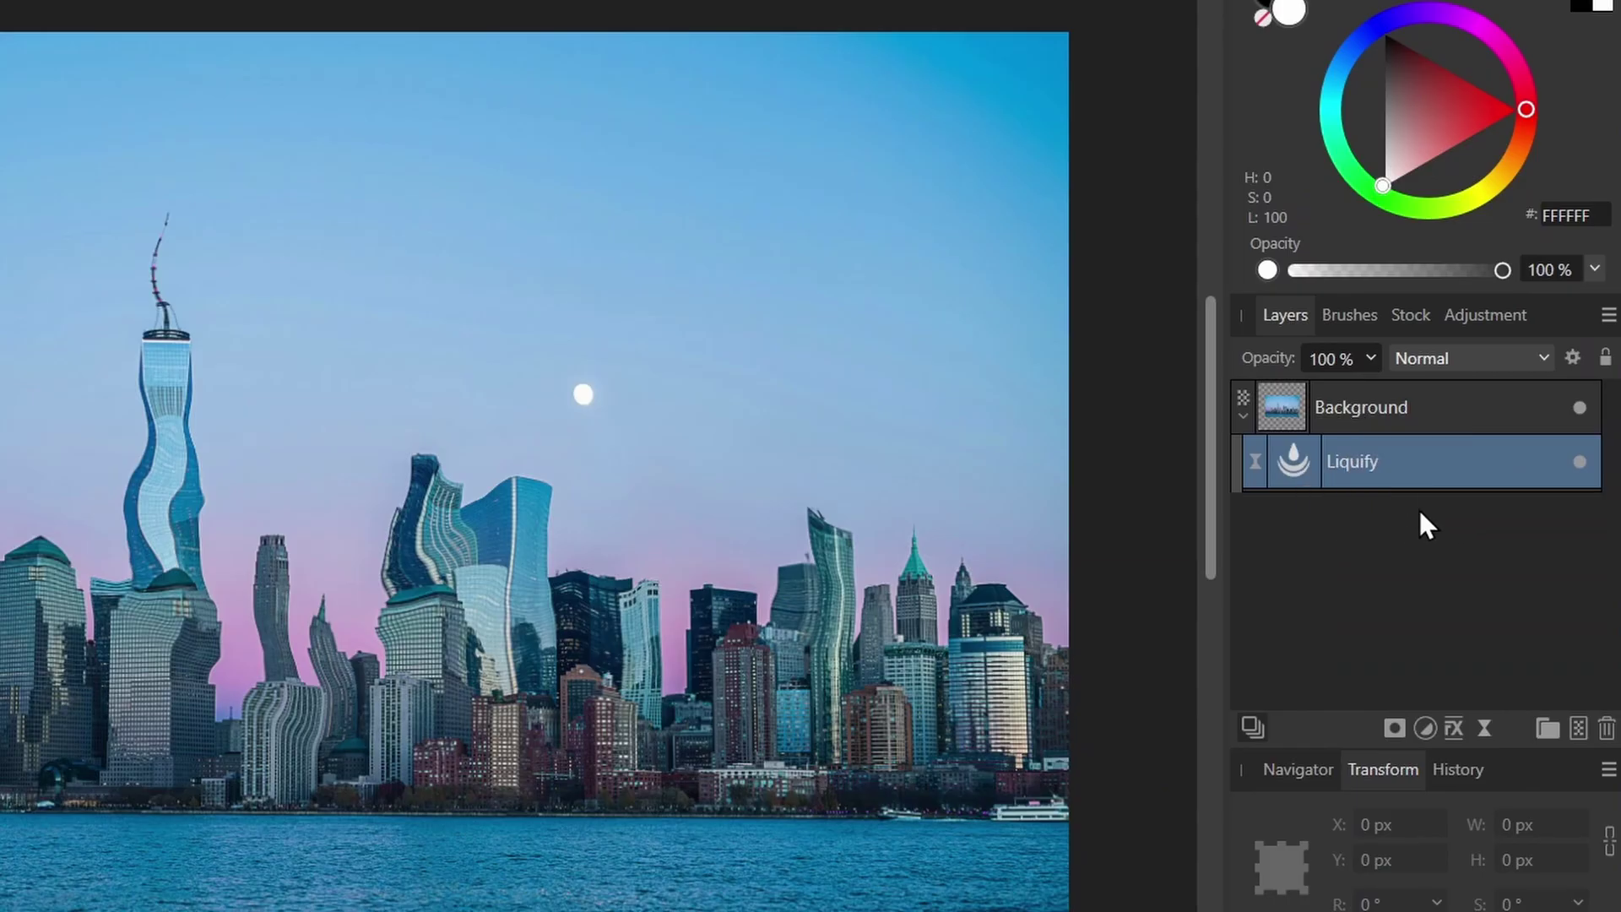
{"action": "left_click", "coordinate": [1581, 461]}
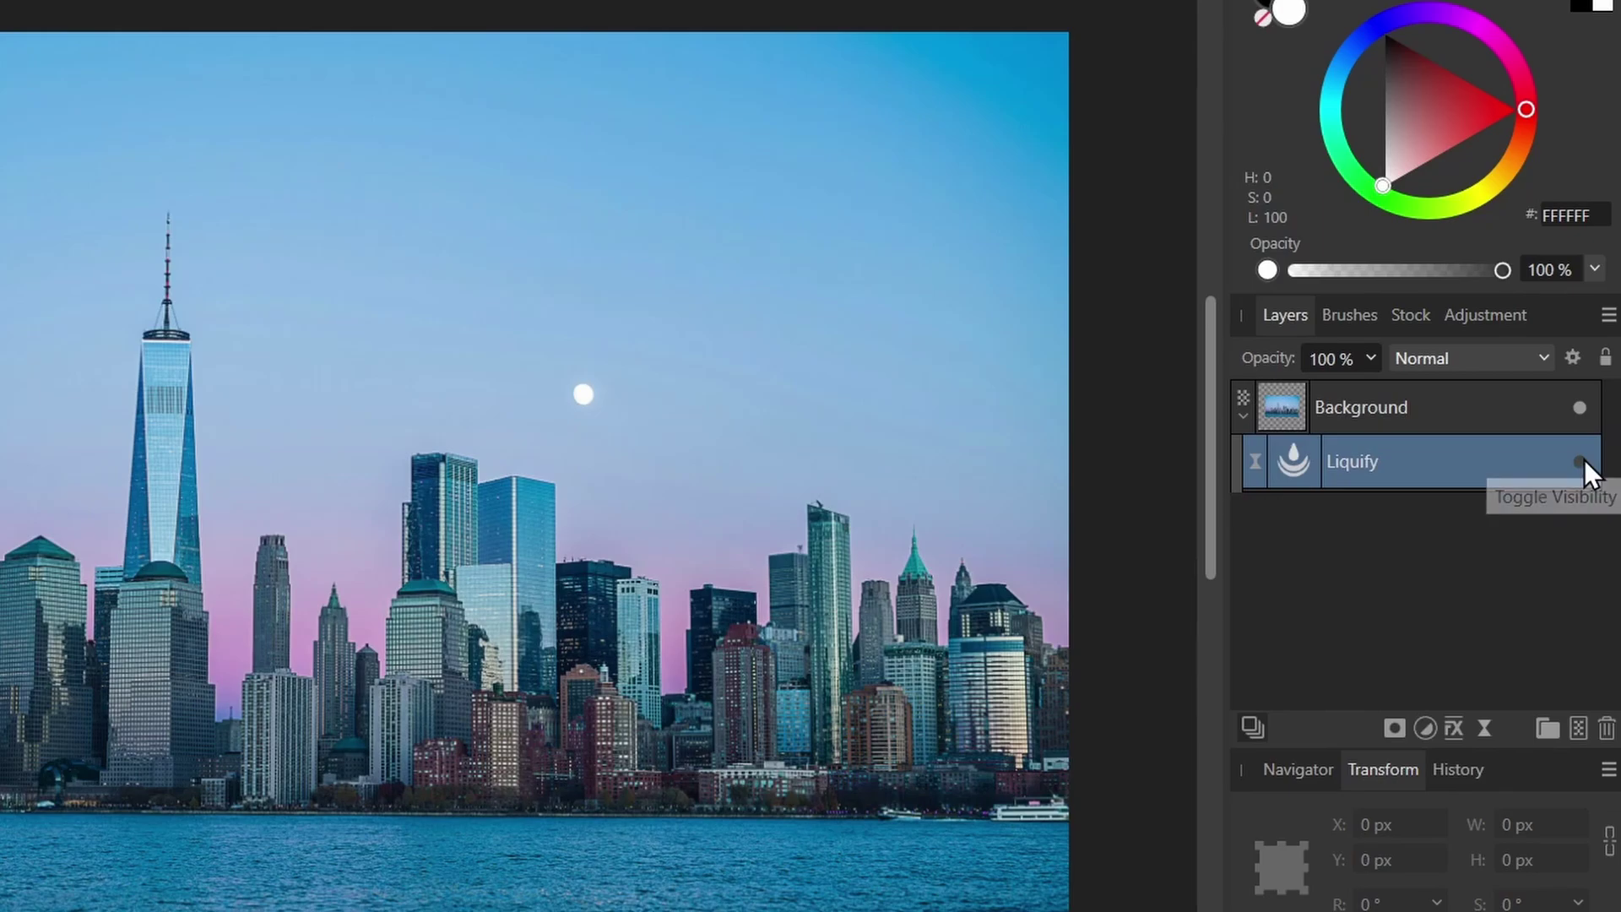
{"action": "left_click", "coordinate": [1581, 461]}
{"action": "left_click", "coordinate": [1579, 461]}
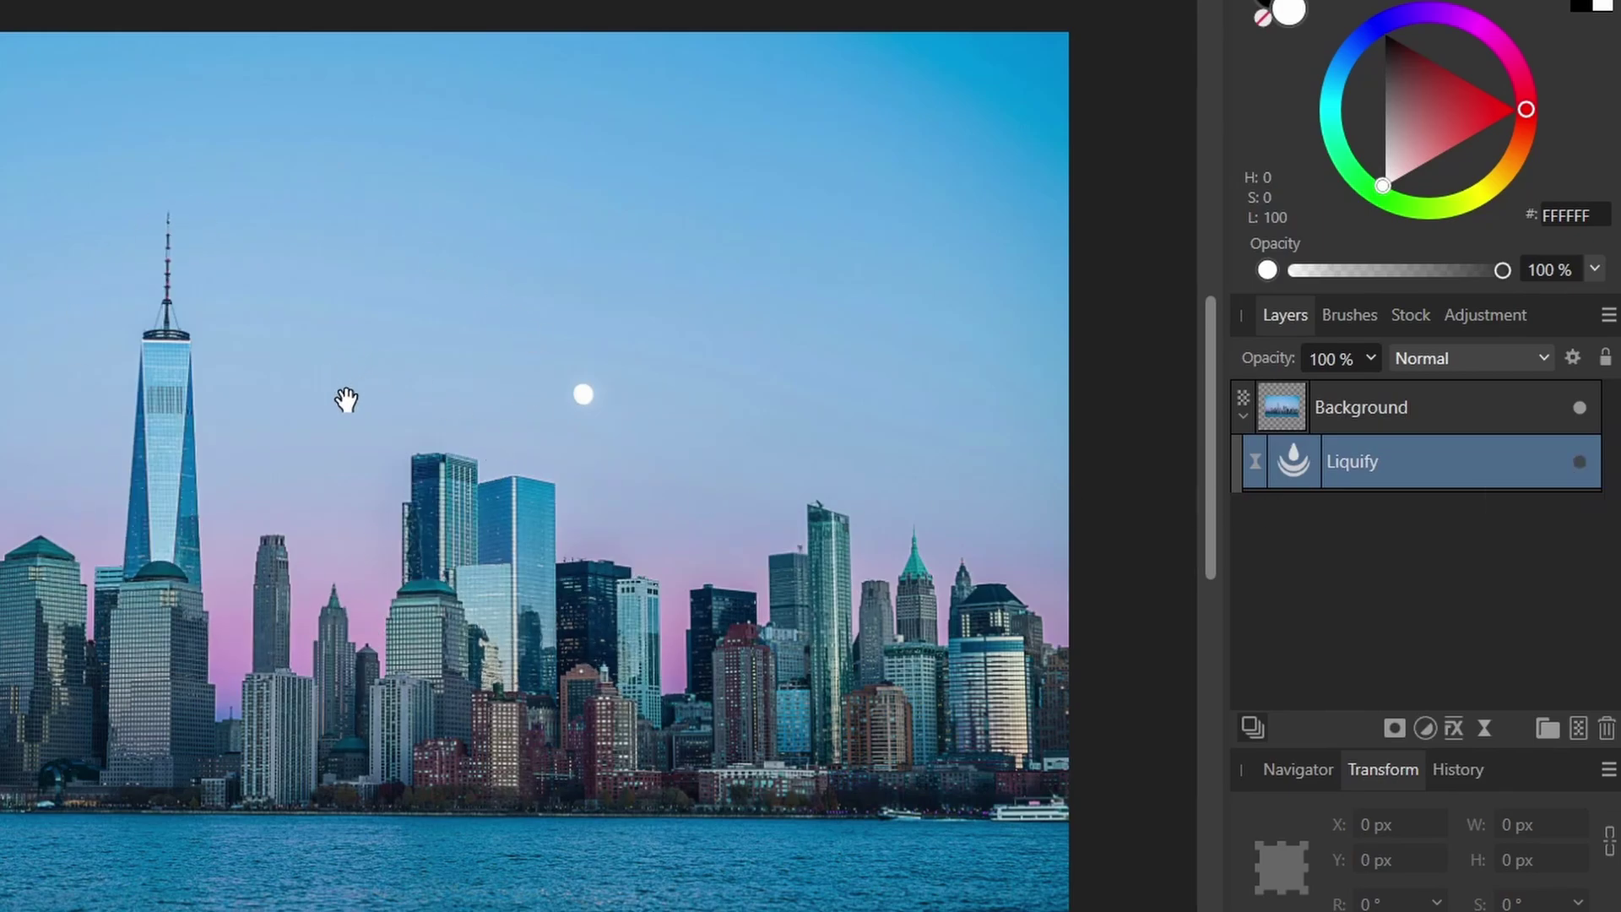
{"action": "left_click", "coordinate": [1581, 461]}
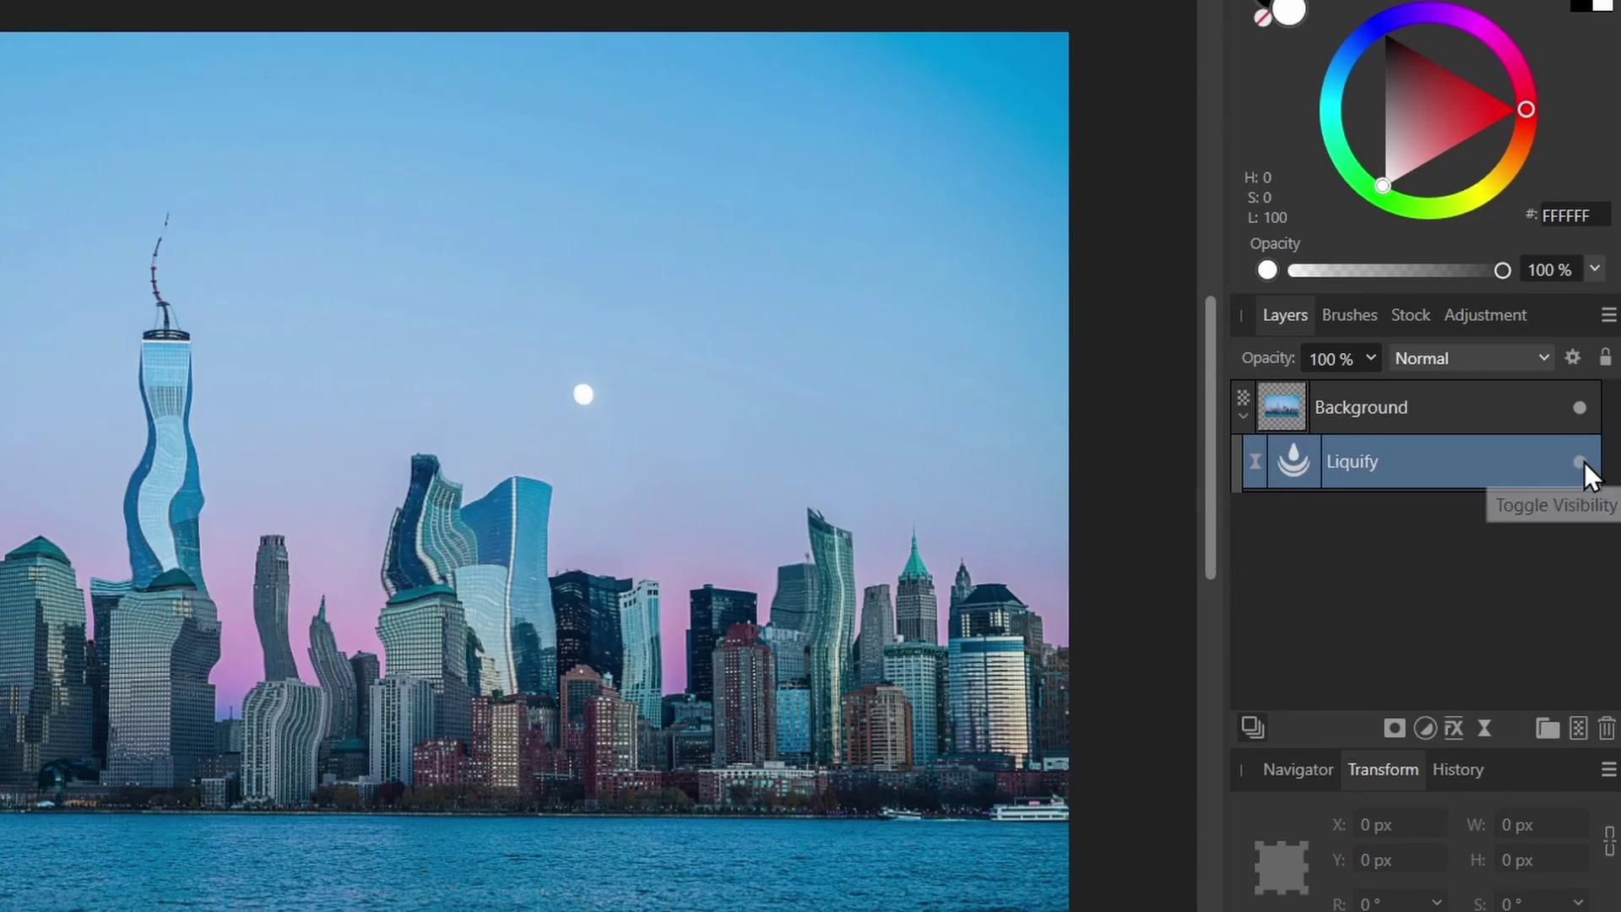
{"action": "left_click", "coordinate": [1371, 358]}
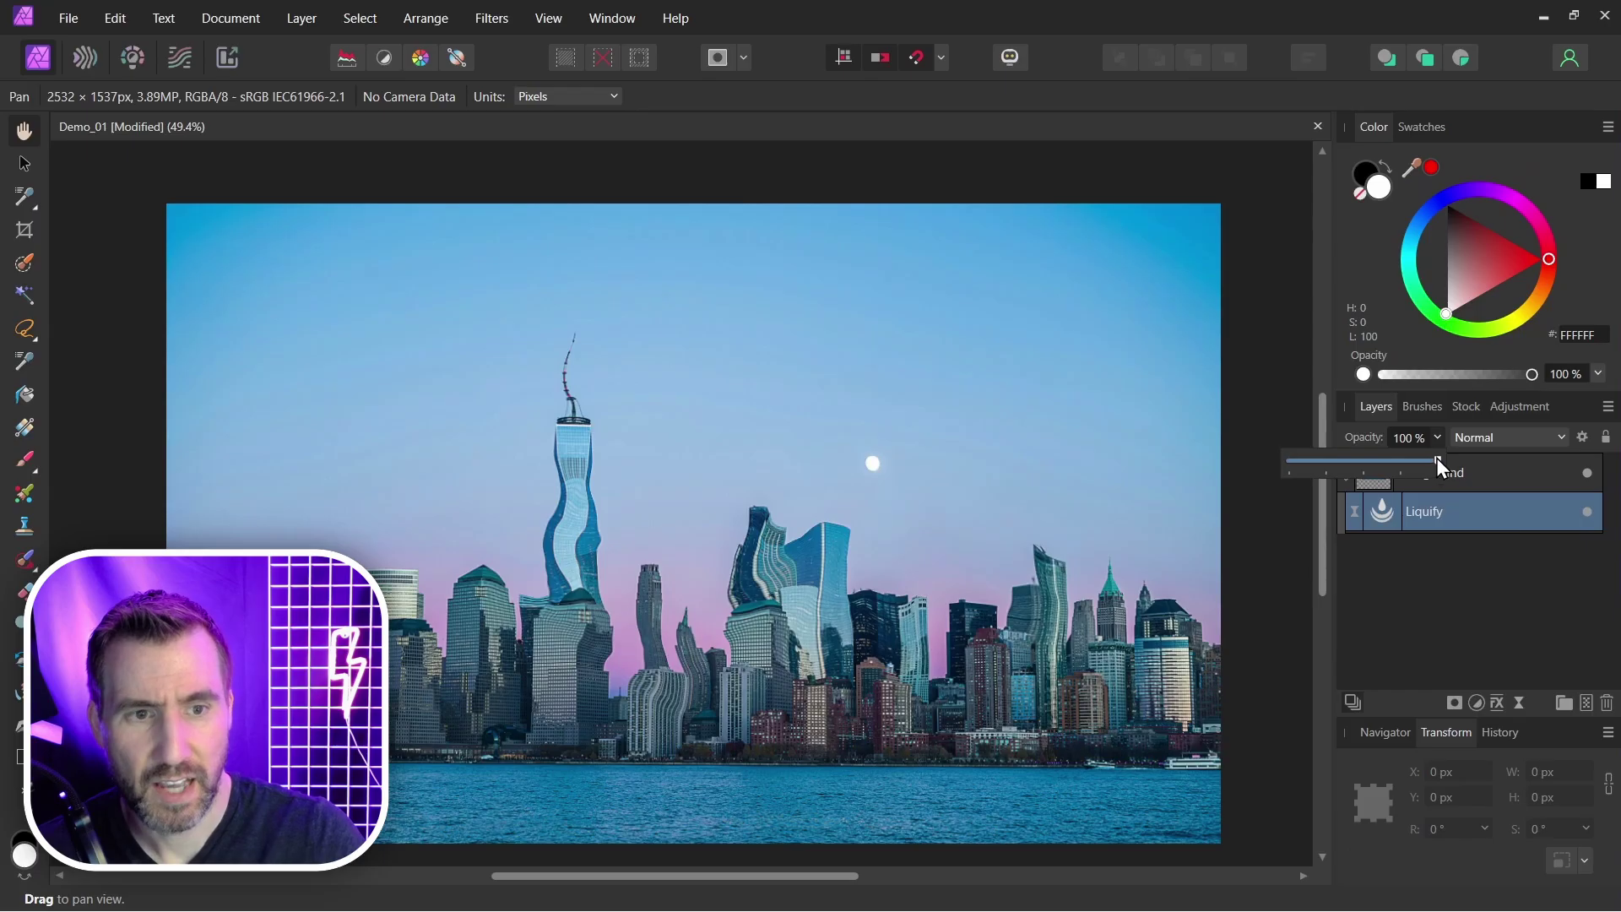
{"action": "mouse_move", "coordinate": [1437, 458]}
{"action": "left_mouse_down"}
{"action": "mouse_move", "coordinate": [1366, 456]}
{"action": "mouse_move", "coordinate": [1440, 459]}
{"action": "mouse_move", "coordinate": [1378, 512]}
{"action": "mouse_move", "coordinate": [1393, 559]}
{"action": "left_mouse_up"}
- Mask the Liquify filter, paint black over the tallest tower's spire to remove its distortion, and switch the mask off
{"action": "left_click", "coordinate": [1456, 701]}
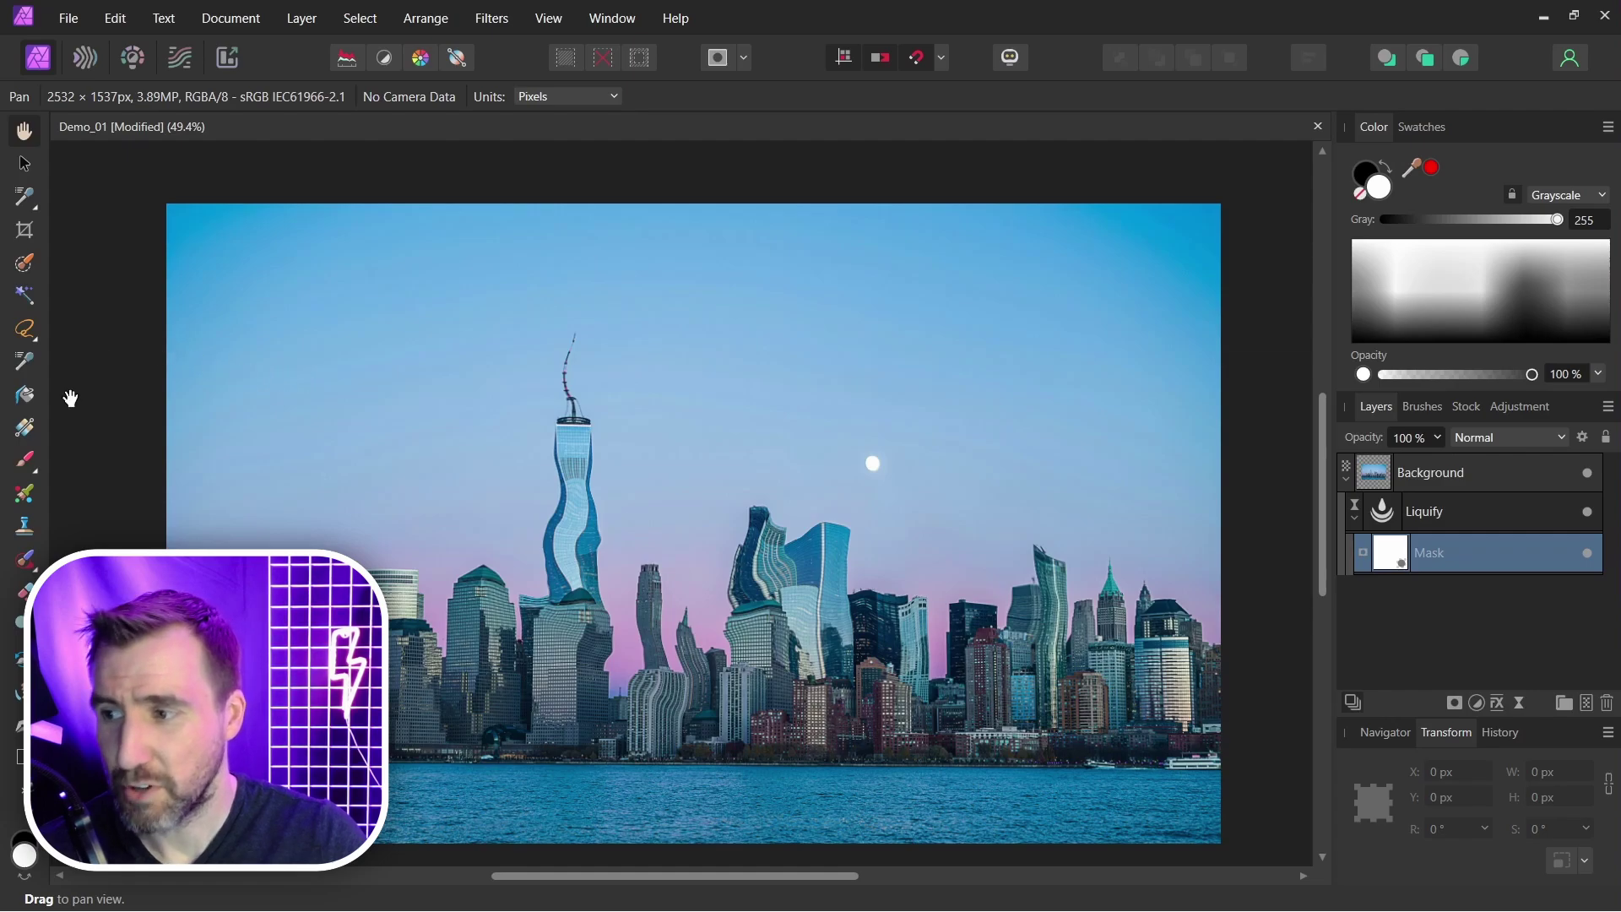
{"action": "left_click", "coordinate": [25, 458]}
{"action": "key", "text": "x"}
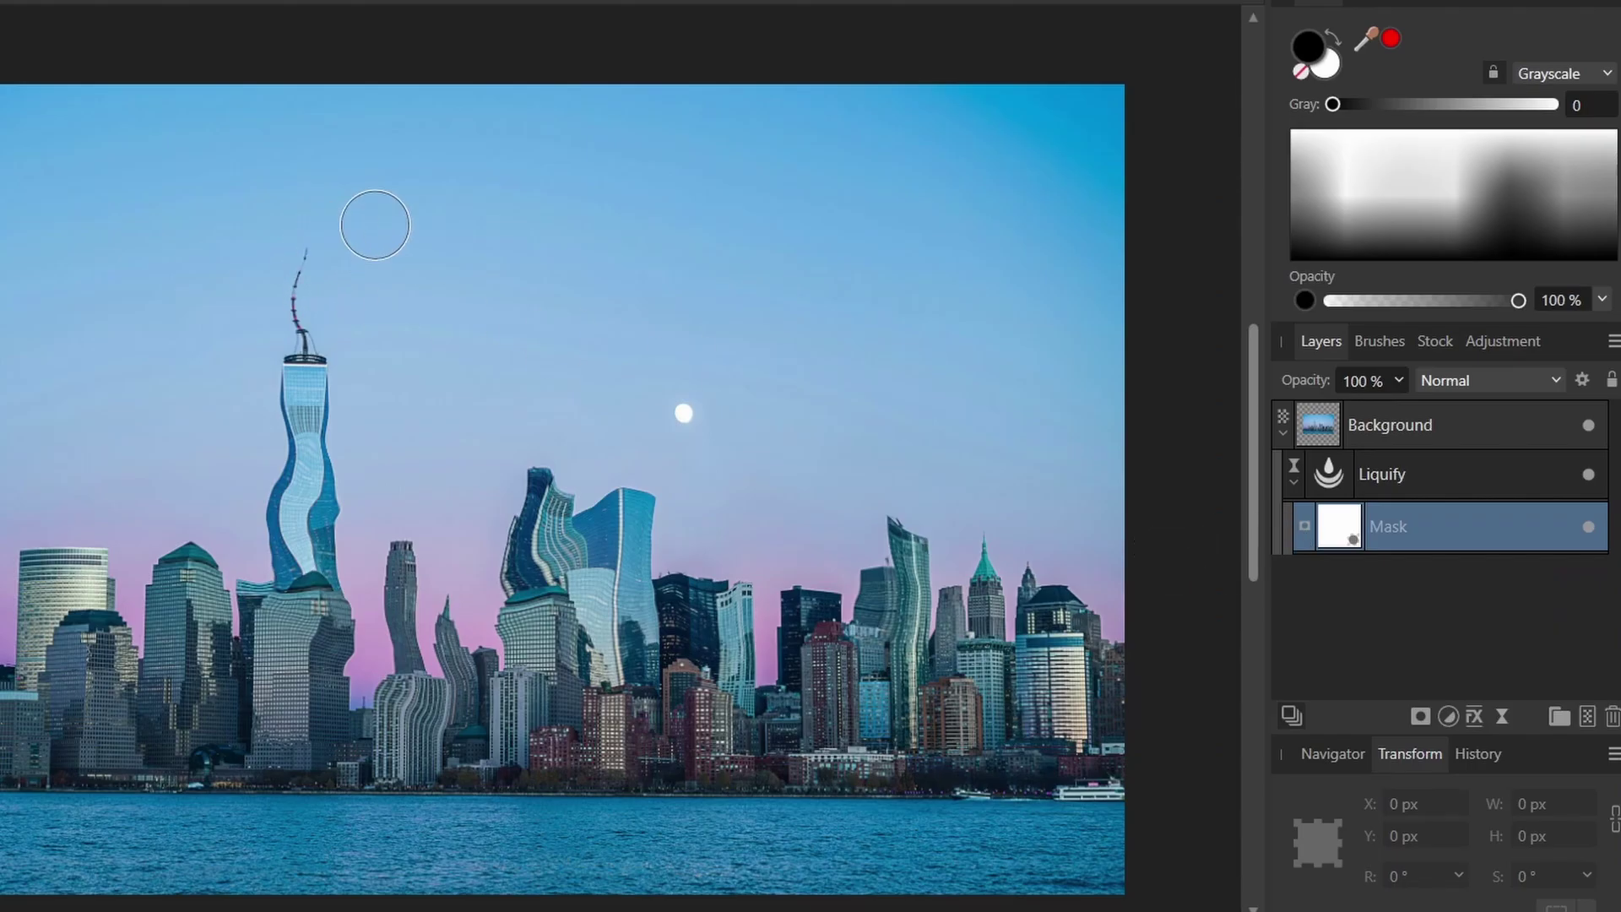
{"action": "mouse_move", "coordinate": [627, 307]}
{"action": "left_mouse_down"}
{"action": "mouse_move", "coordinate": [647, 339]}
{"action": "mouse_move", "coordinate": [609, 391]}
{"action": "left_mouse_up"}
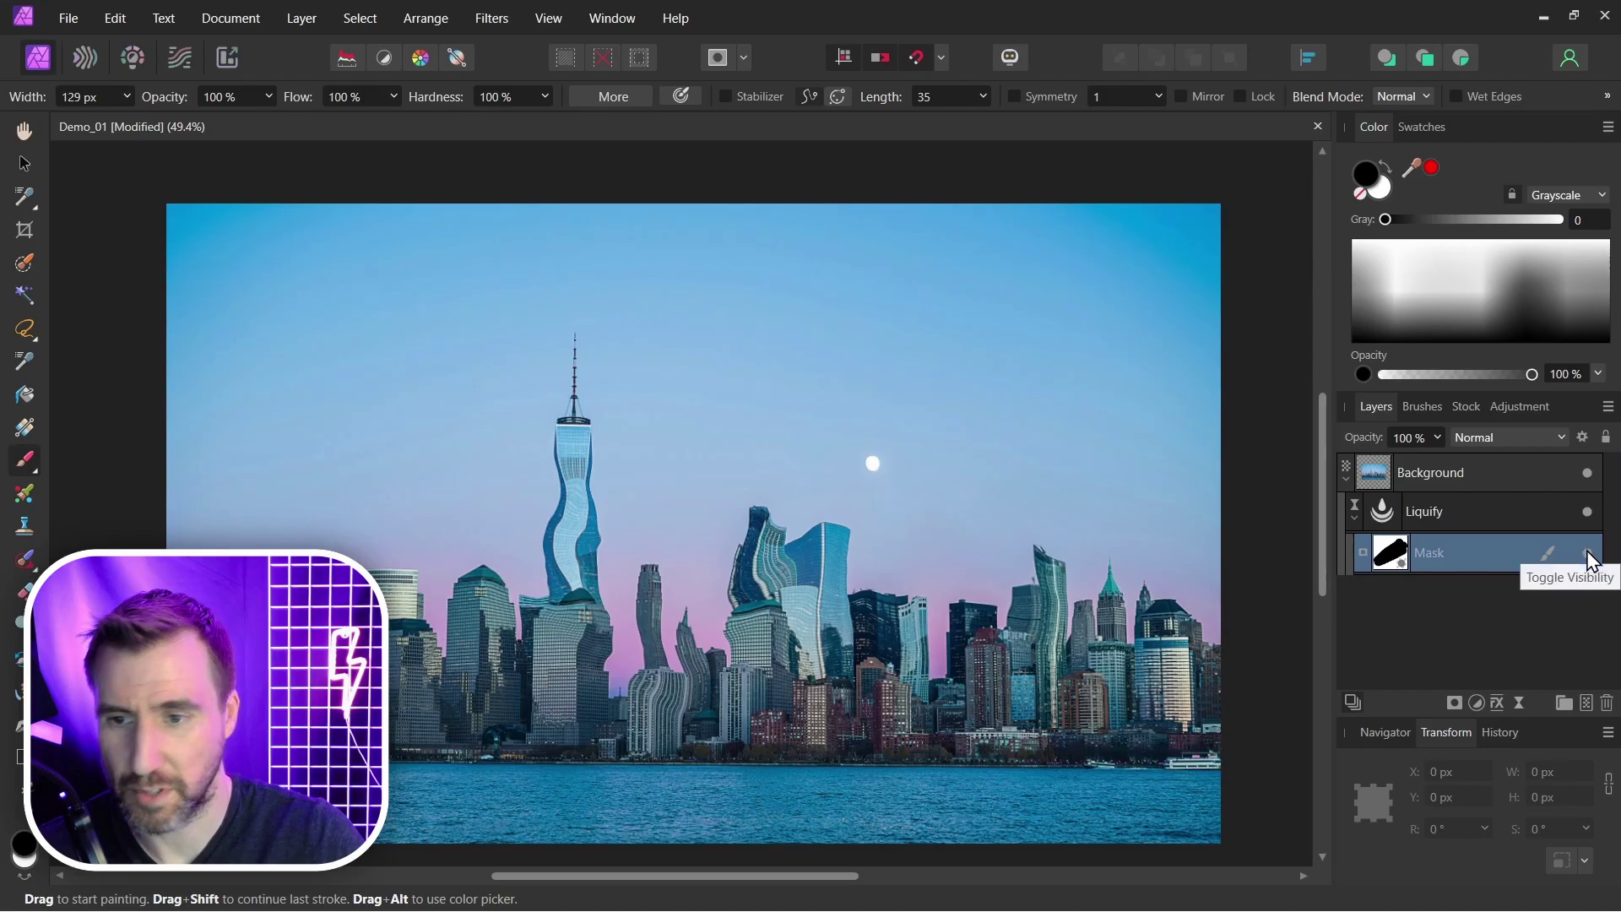
{"action": "left_click", "coordinate": [1589, 555]}
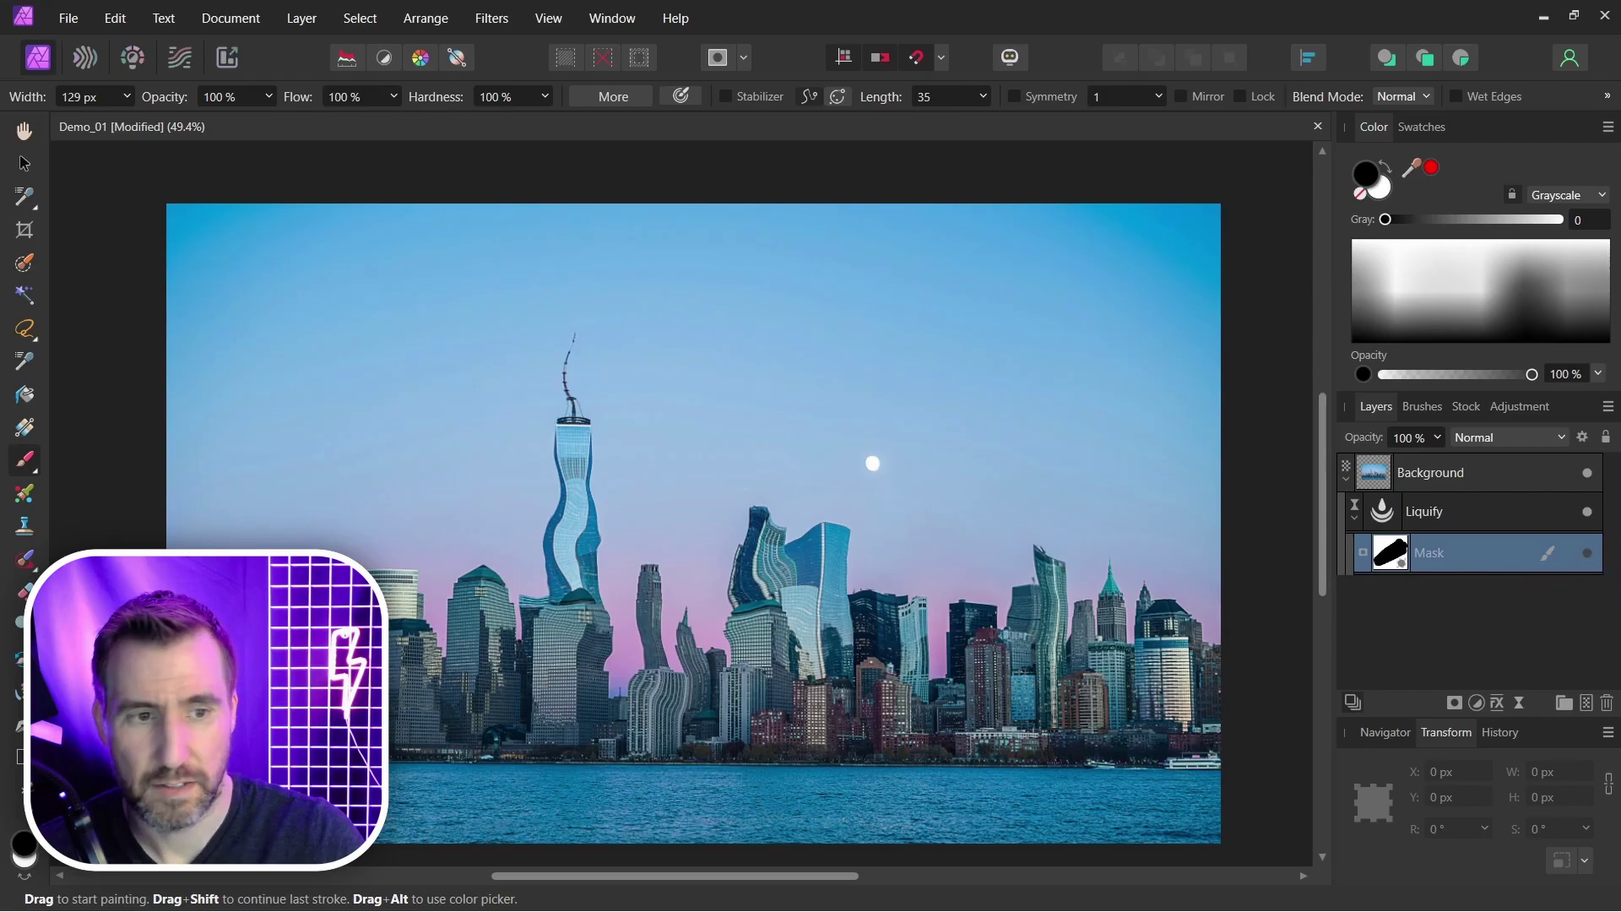
- Delete the mask and the Liquify live filter from the Background layer
{"action": "key", "text": "Delete"}
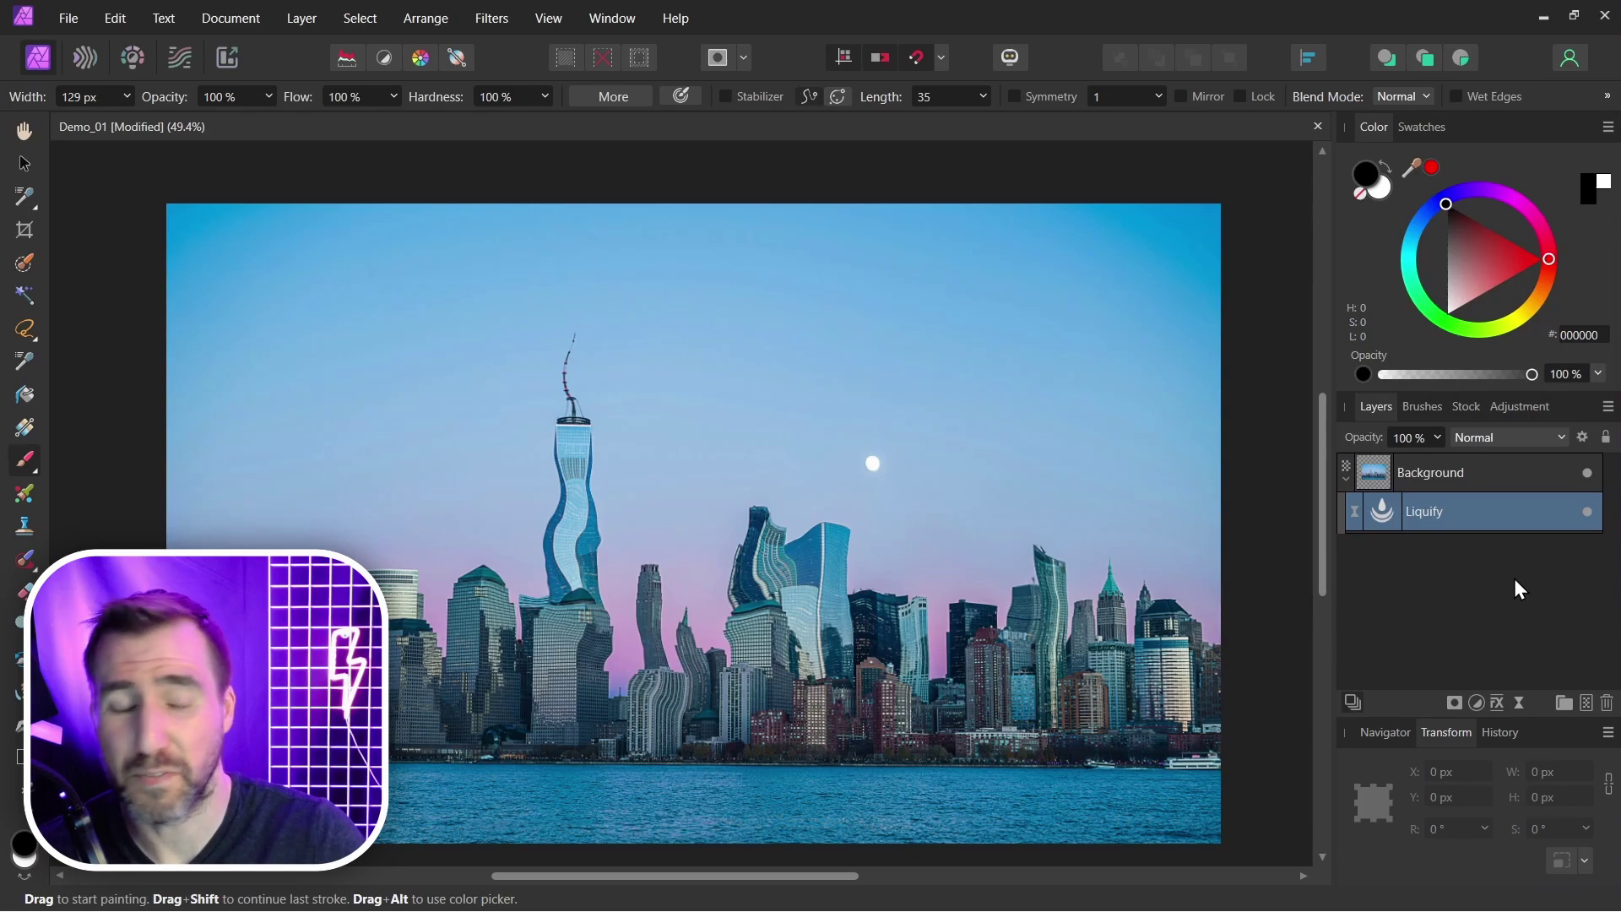
{"action": "left_click", "coordinate": [1520, 705]}
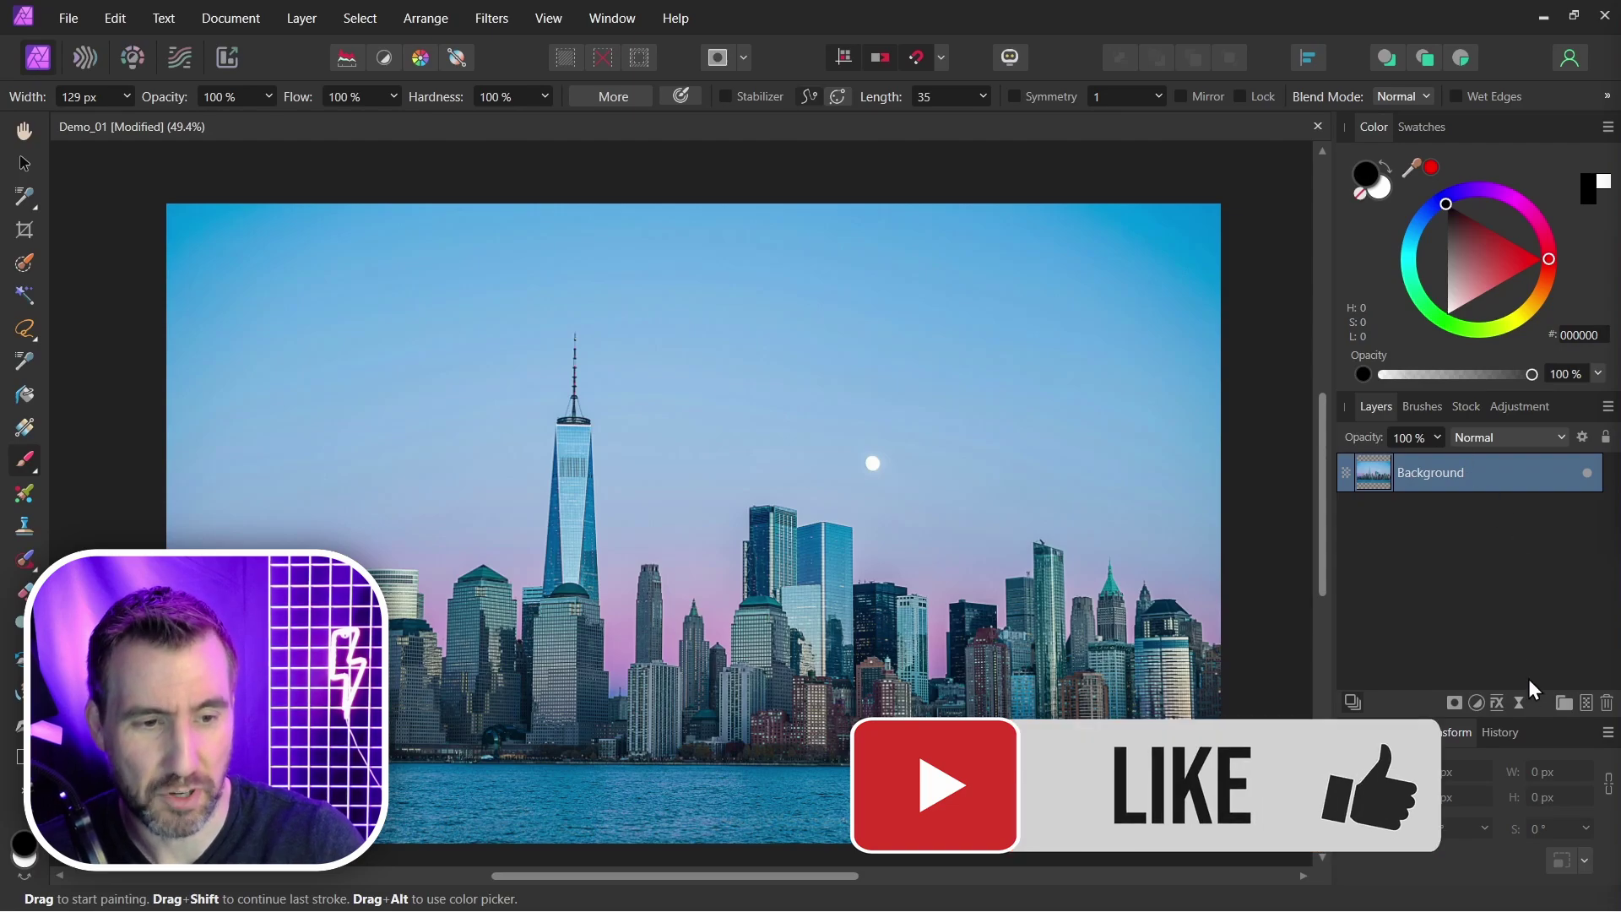
- Add a new Liquify live filter to the Background layer and make its mesh red at 70% opacity
{"action": "left_click", "coordinate": [1518, 705]}
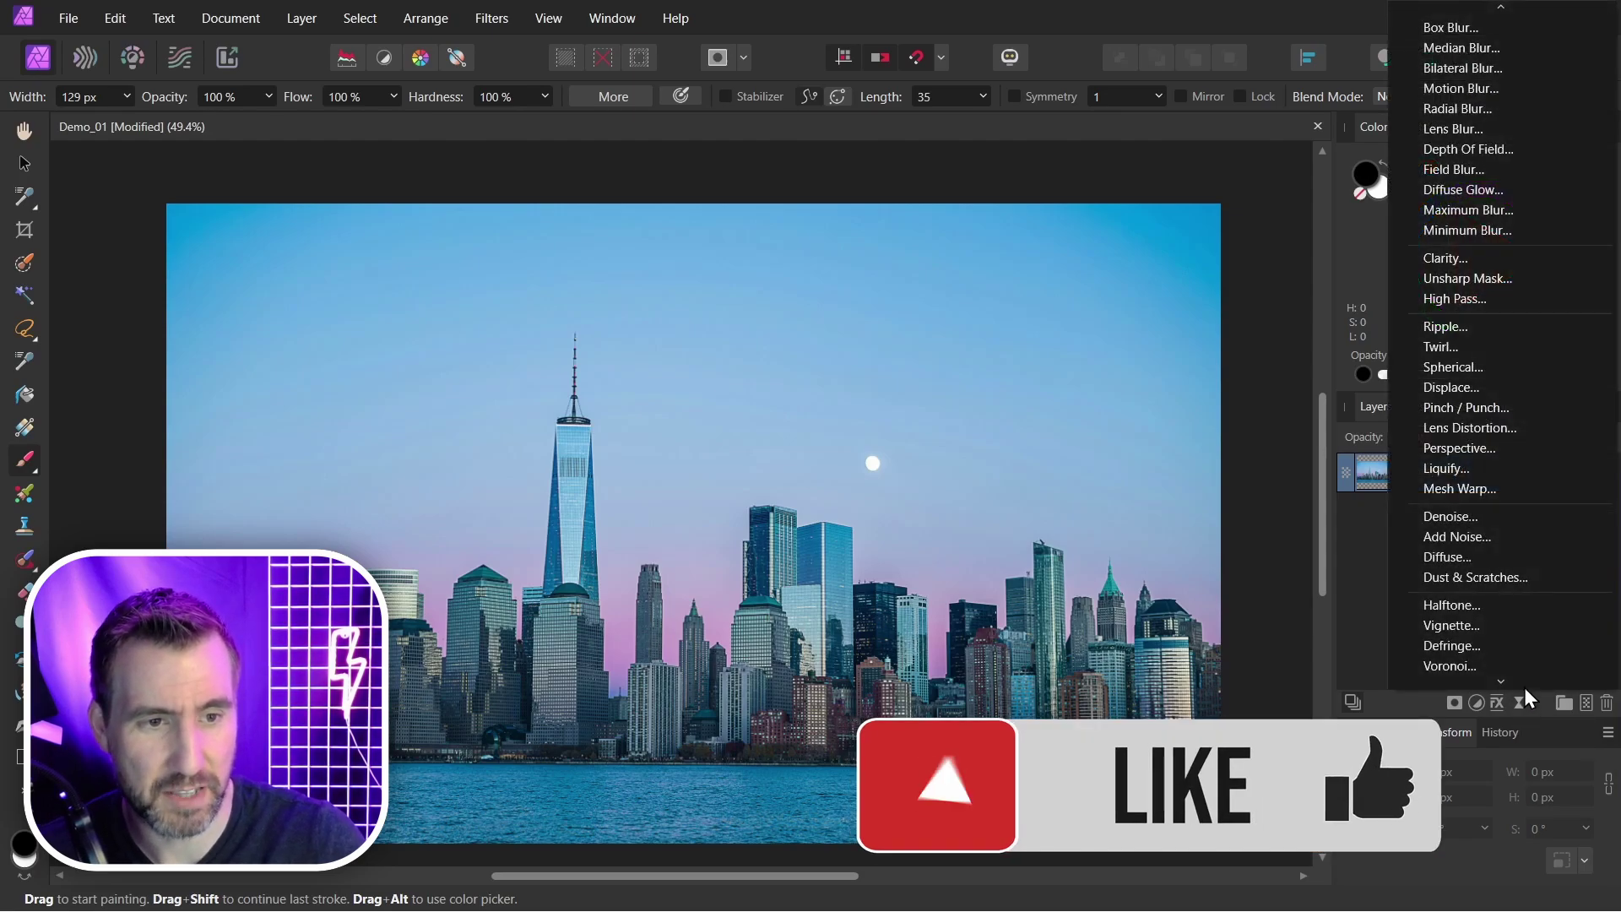
{"action": "left_click", "coordinate": [1507, 470]}
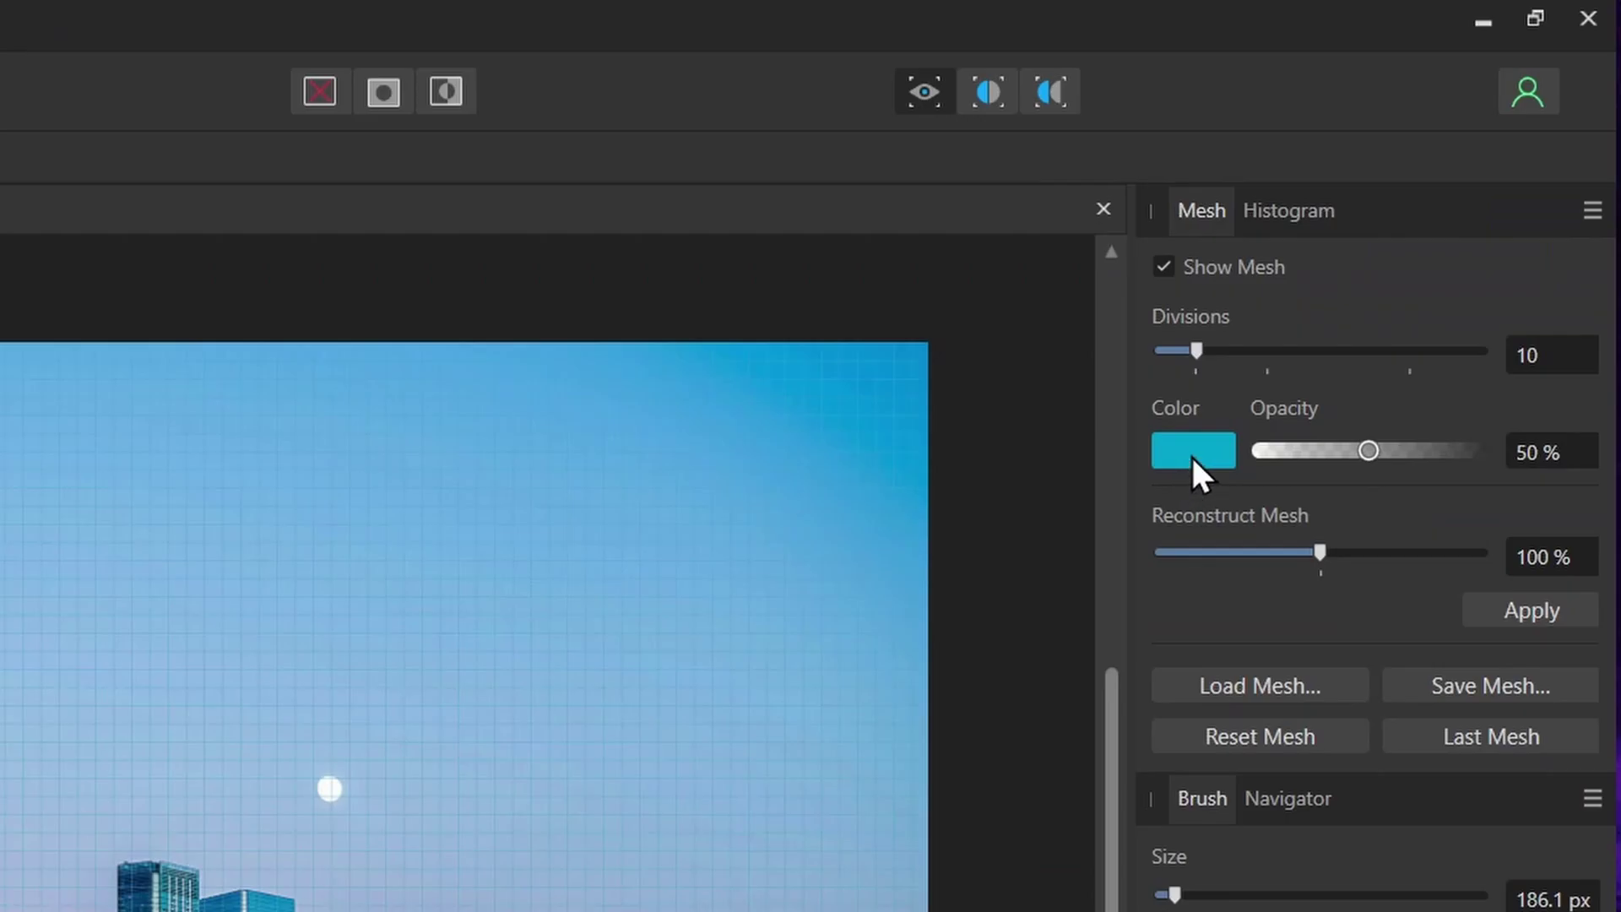
{"action": "left_click", "coordinate": [1191, 454]}
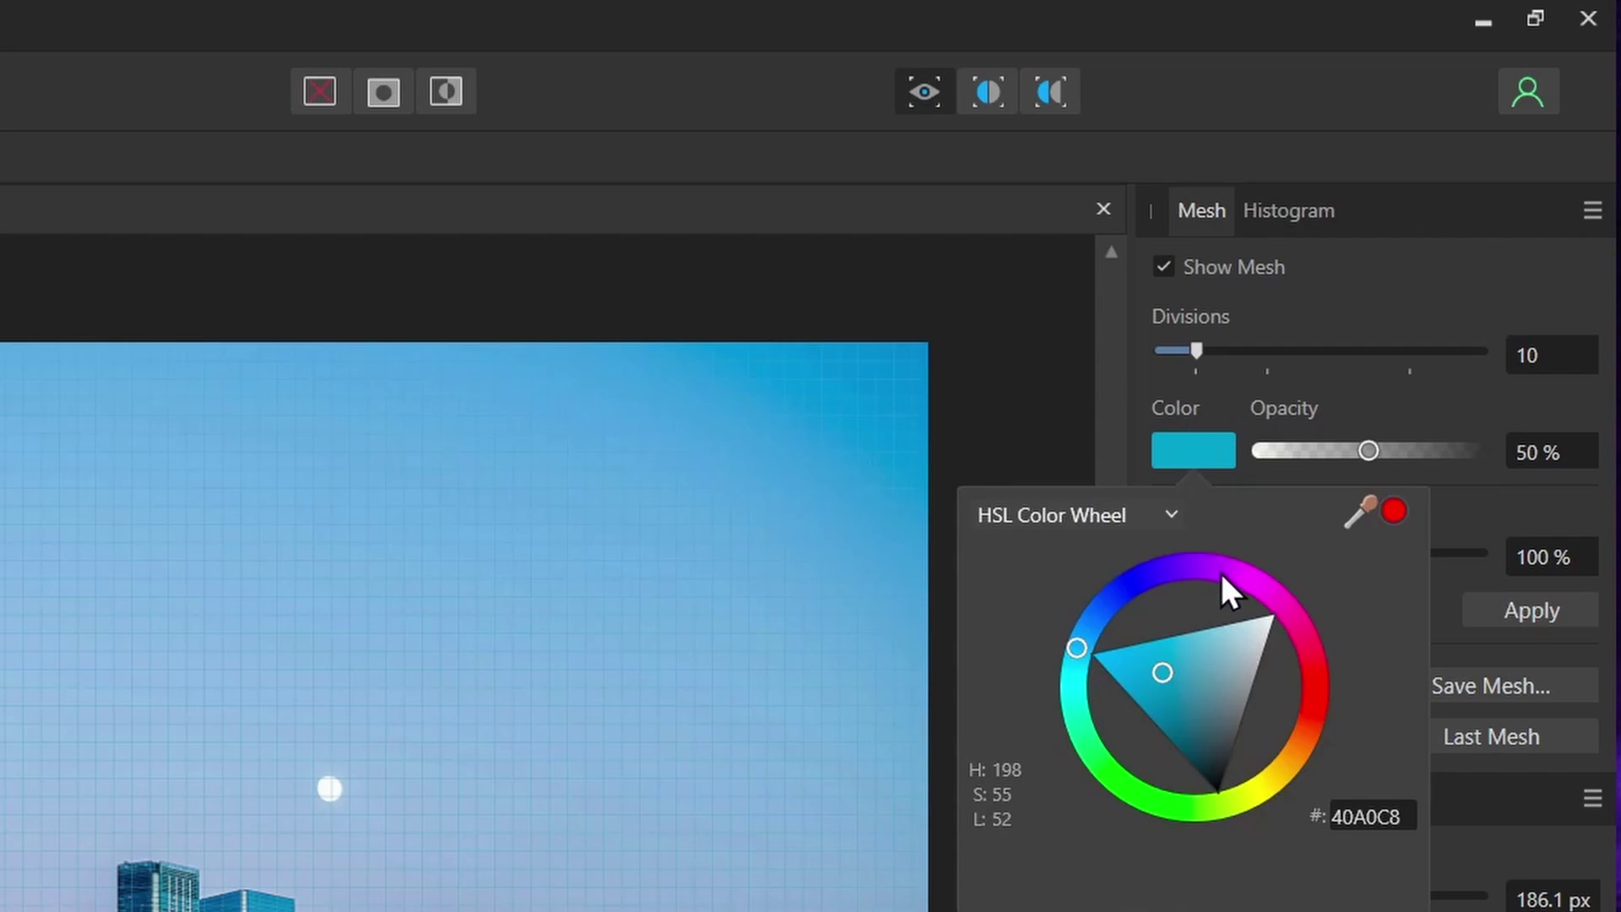
{"action": "left_click_drag", "start_coordinate": [1221, 575], "coordinate": [1335, 686]}
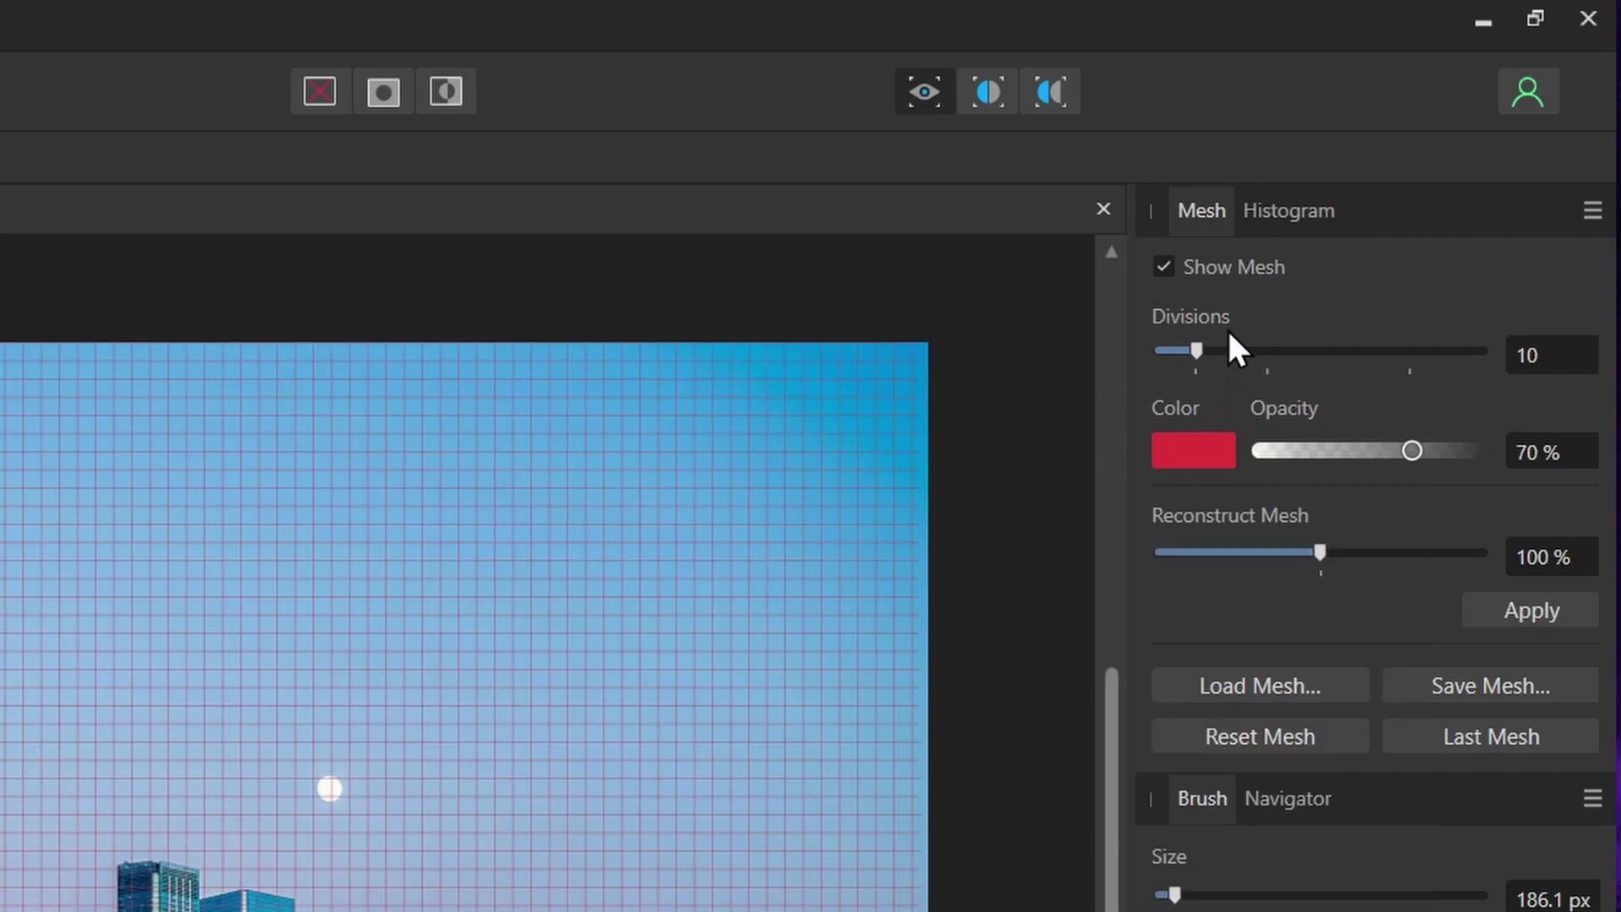
- Try other mesh division values, return to 10, and switch the mesh display off and on again
{"action": "mouse_move", "coordinate": [1212, 359]}
{"action": "left_mouse_down"}
{"action": "mouse_move", "coordinate": [1280, 366]}
{"action": "mouse_move", "coordinate": [1197, 357]}
{"action": "left_mouse_up"}
{"action": "left_click", "coordinate": [1163, 267]}
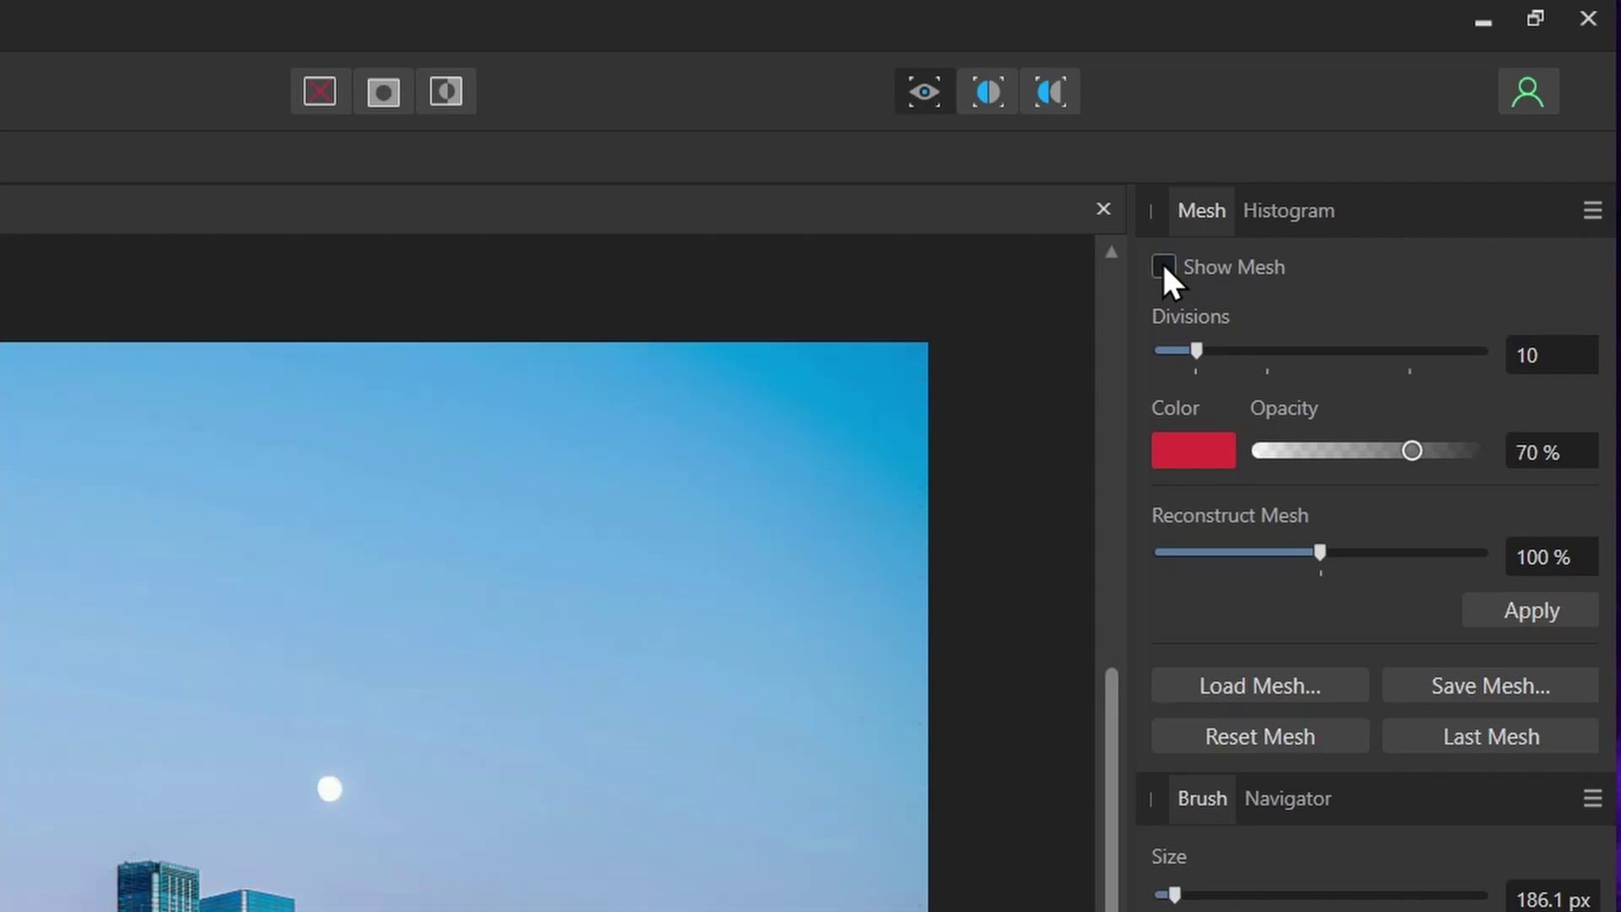
{"action": "left_click", "coordinate": [1163, 267]}
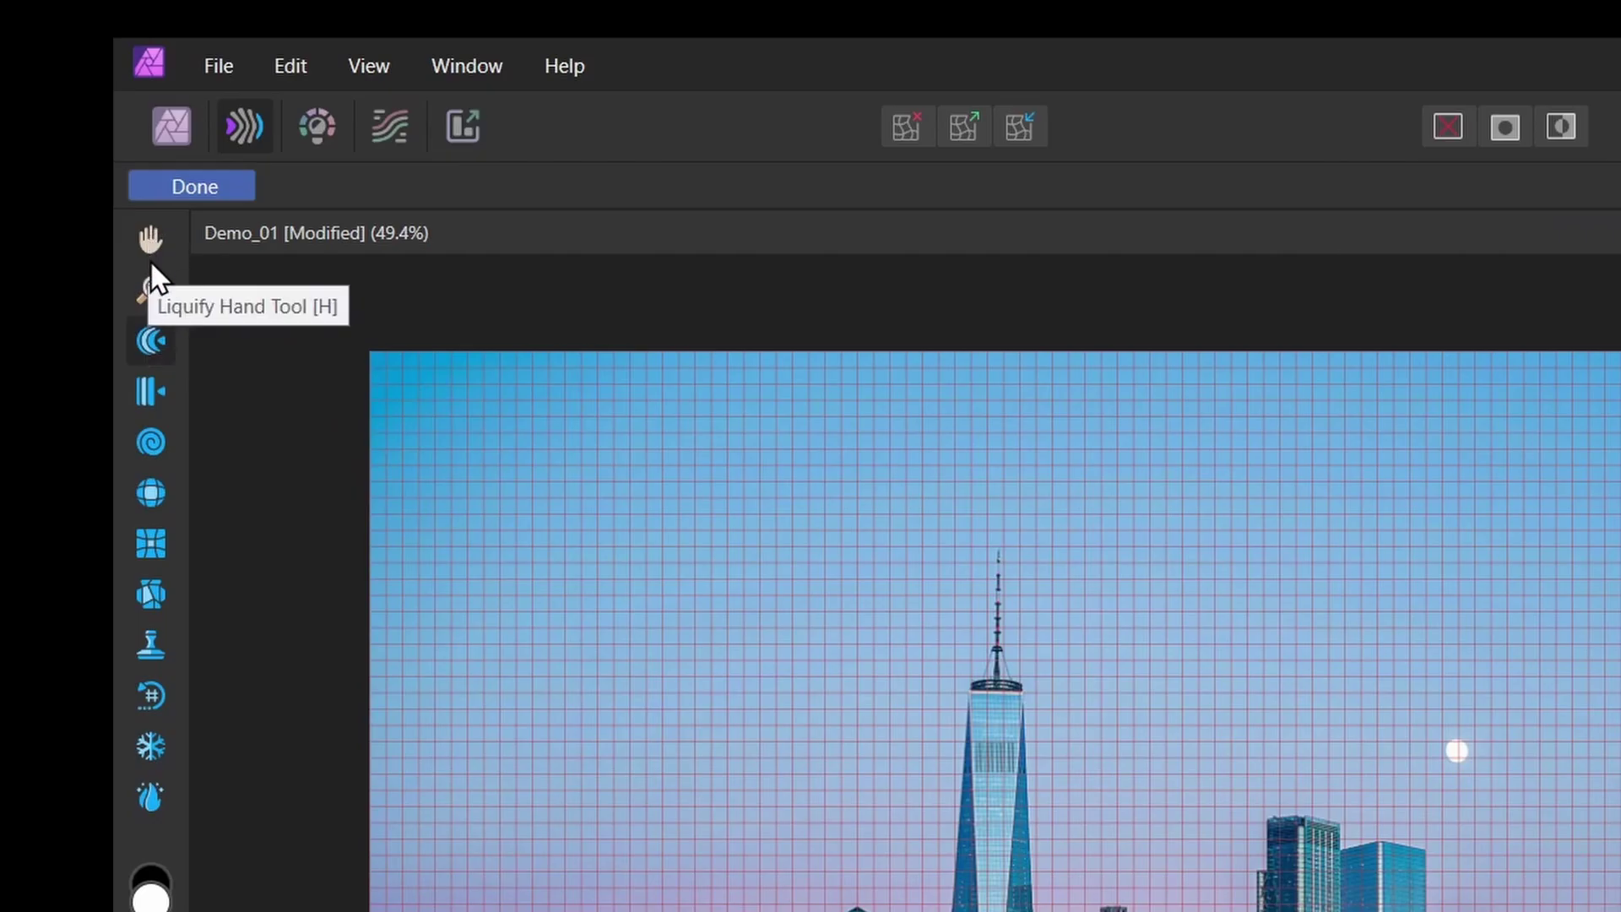
- Examine the skyline at different positions and magnifications using the Liquify Hand and Zoom tools
{"action": "left_click", "coordinate": [148, 238]}
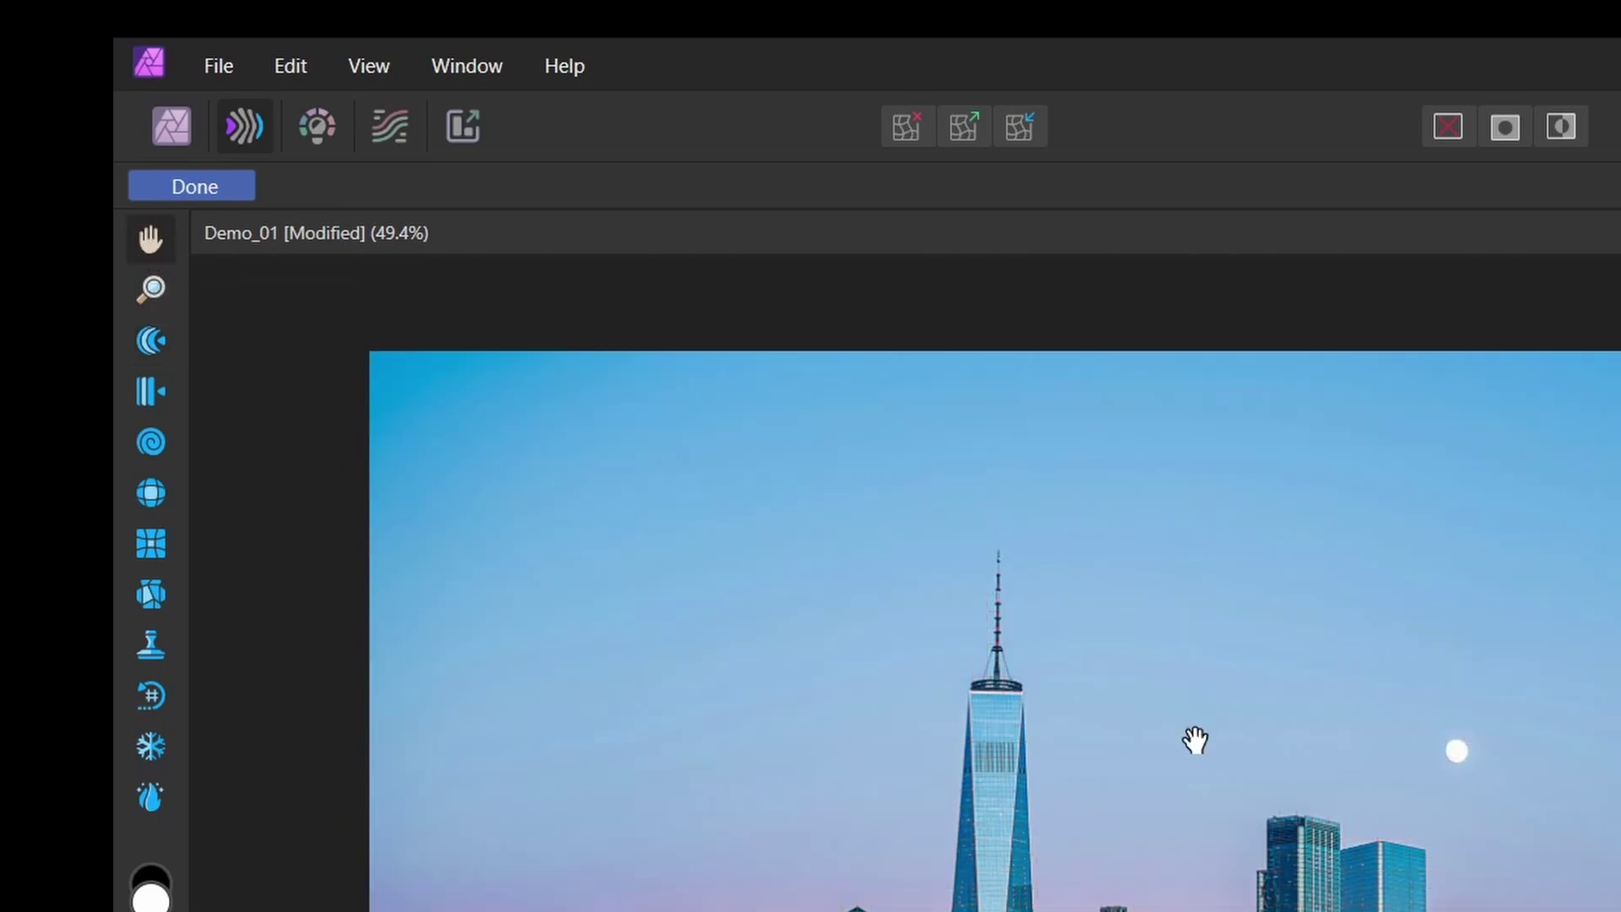
{"action": "left_click_drag", "start_coordinate": [1194, 742], "coordinate": [1165, 717]}
{"action": "left_click_drag", "start_coordinate": [1298, 748], "coordinate": [1310, 704]}
{"action": "left_click", "coordinate": [150, 291]}
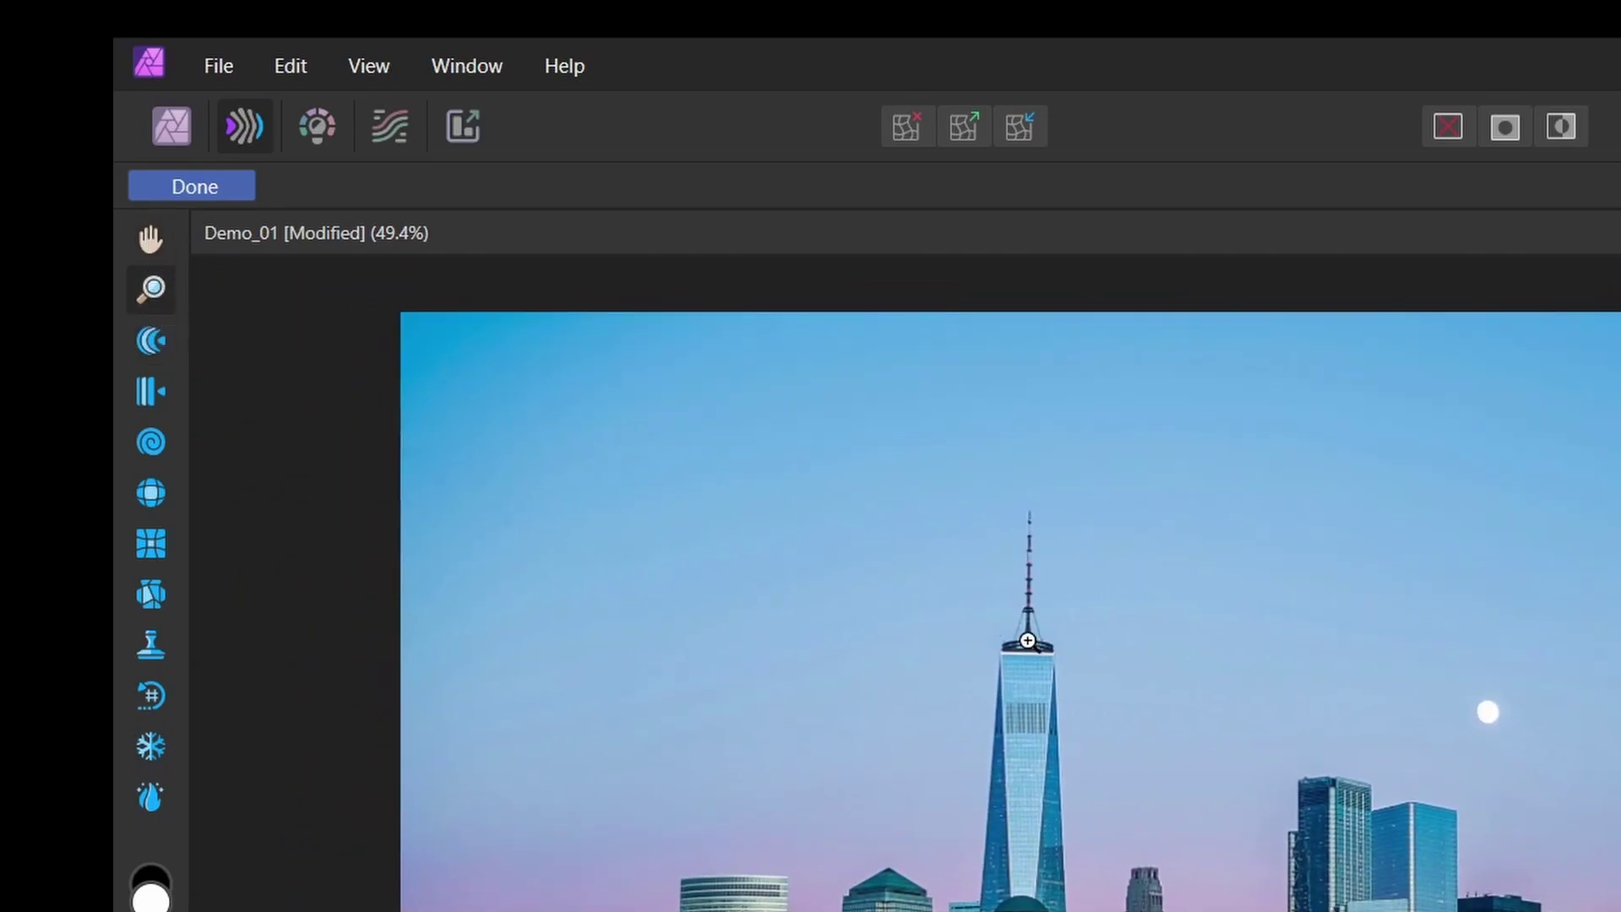
{"action": "left_click", "coordinate": [1034, 667]}
{"action": "left_click", "coordinate": [150, 239]}
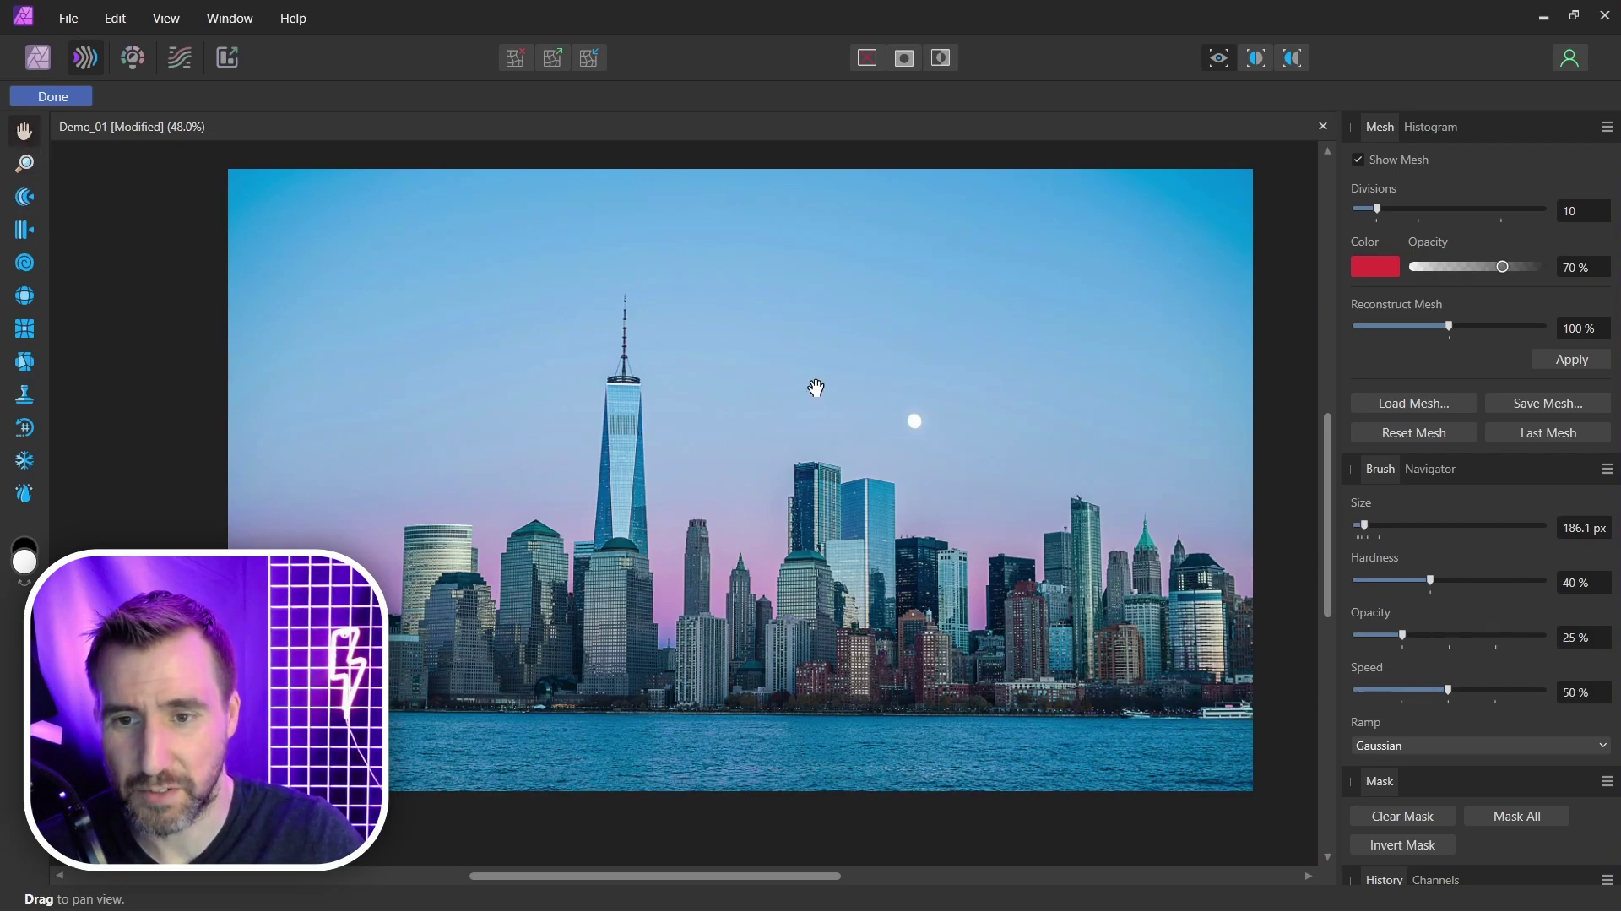
{"action": "left_click_drag", "start_coordinate": [814, 384], "coordinate": [778, 409]}
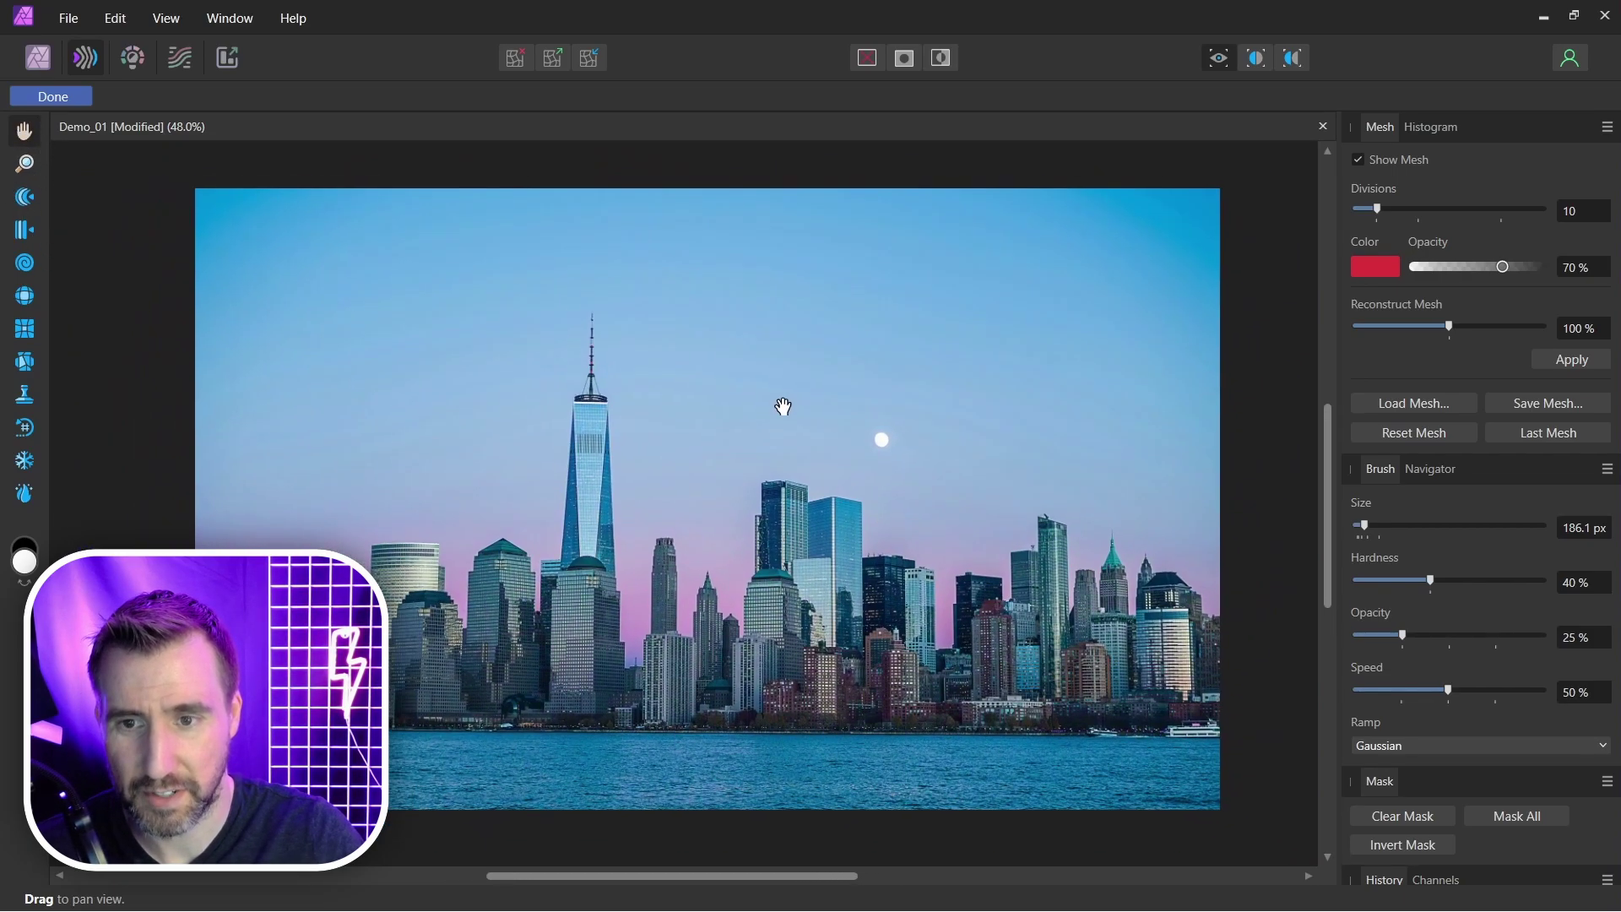
{"action": "scroll", "coordinate": [695, 438], "scroll_direction": "down", "scroll_amount": 1}
{"action": "scroll", "coordinate": [675, 411], "scroll_direction": "up", "scroll_amount": 3}
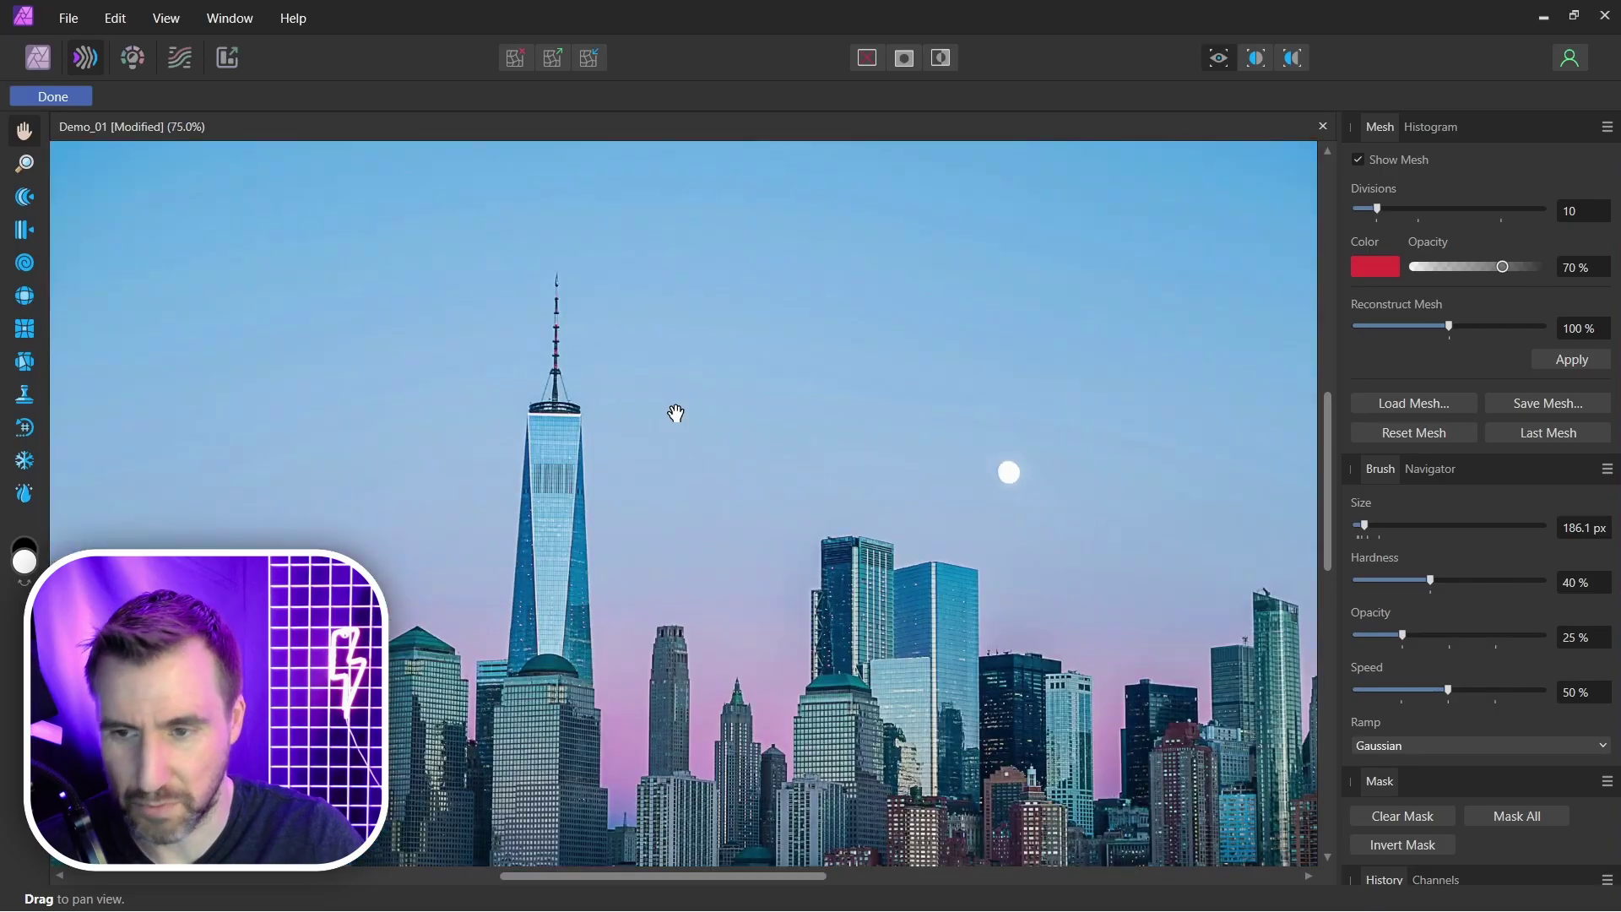
{"action": "scroll", "coordinate": [673, 409], "scroll_direction": "down", "scroll_amount": 1}
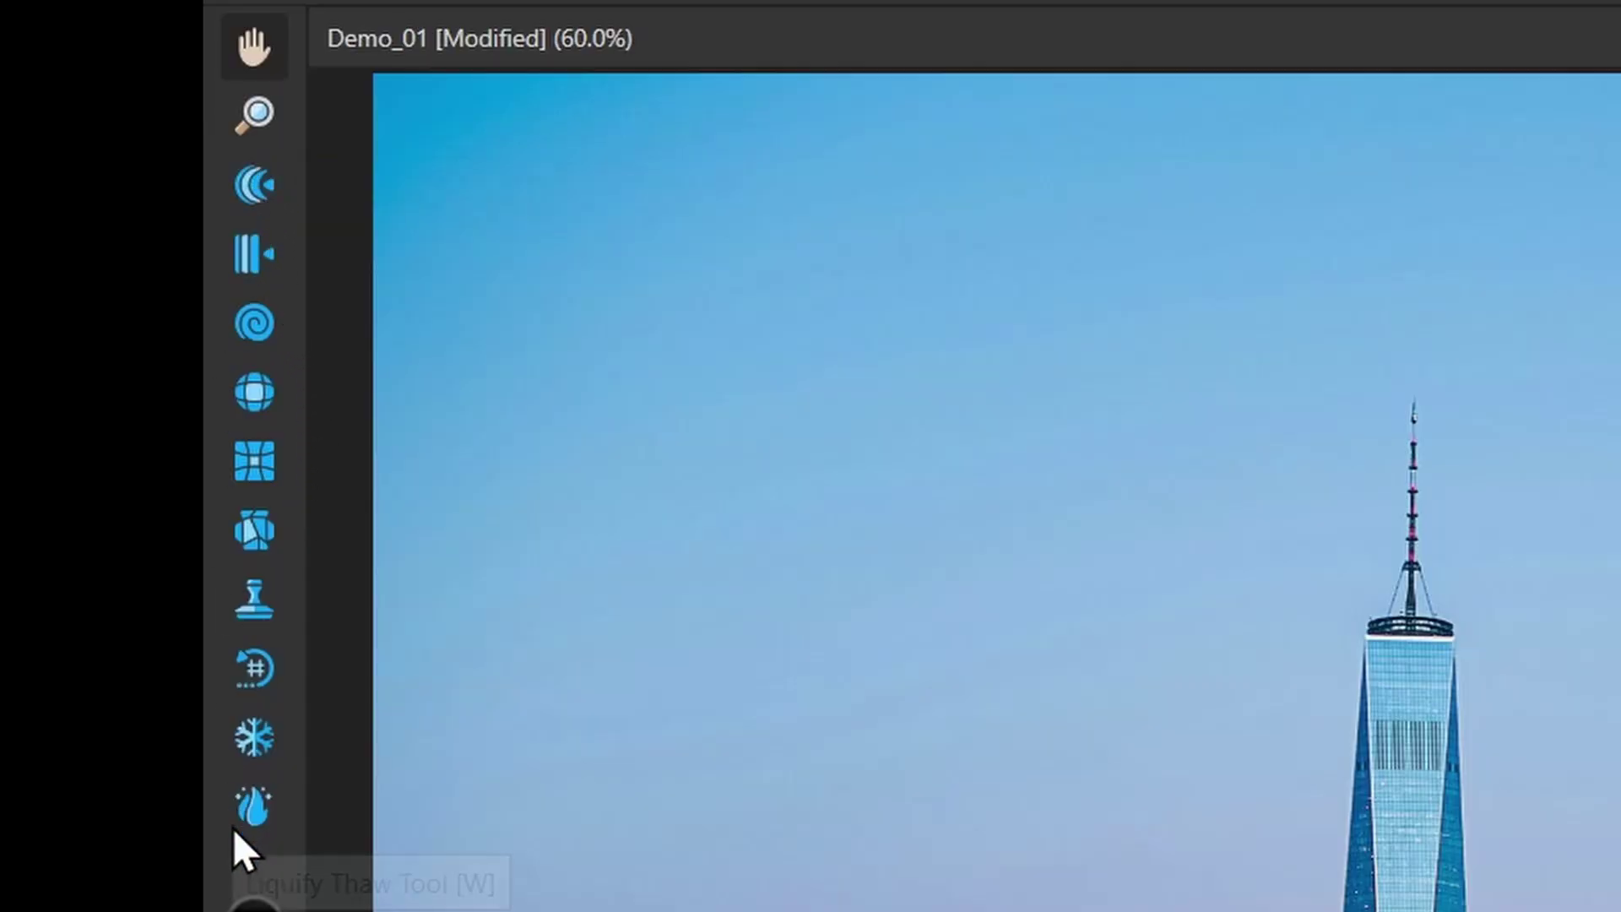
- Bulge the upper part of the tallest tower sideways to the right with the Liquify Push Forward tool
{"action": "left_click", "coordinate": [256, 184]}
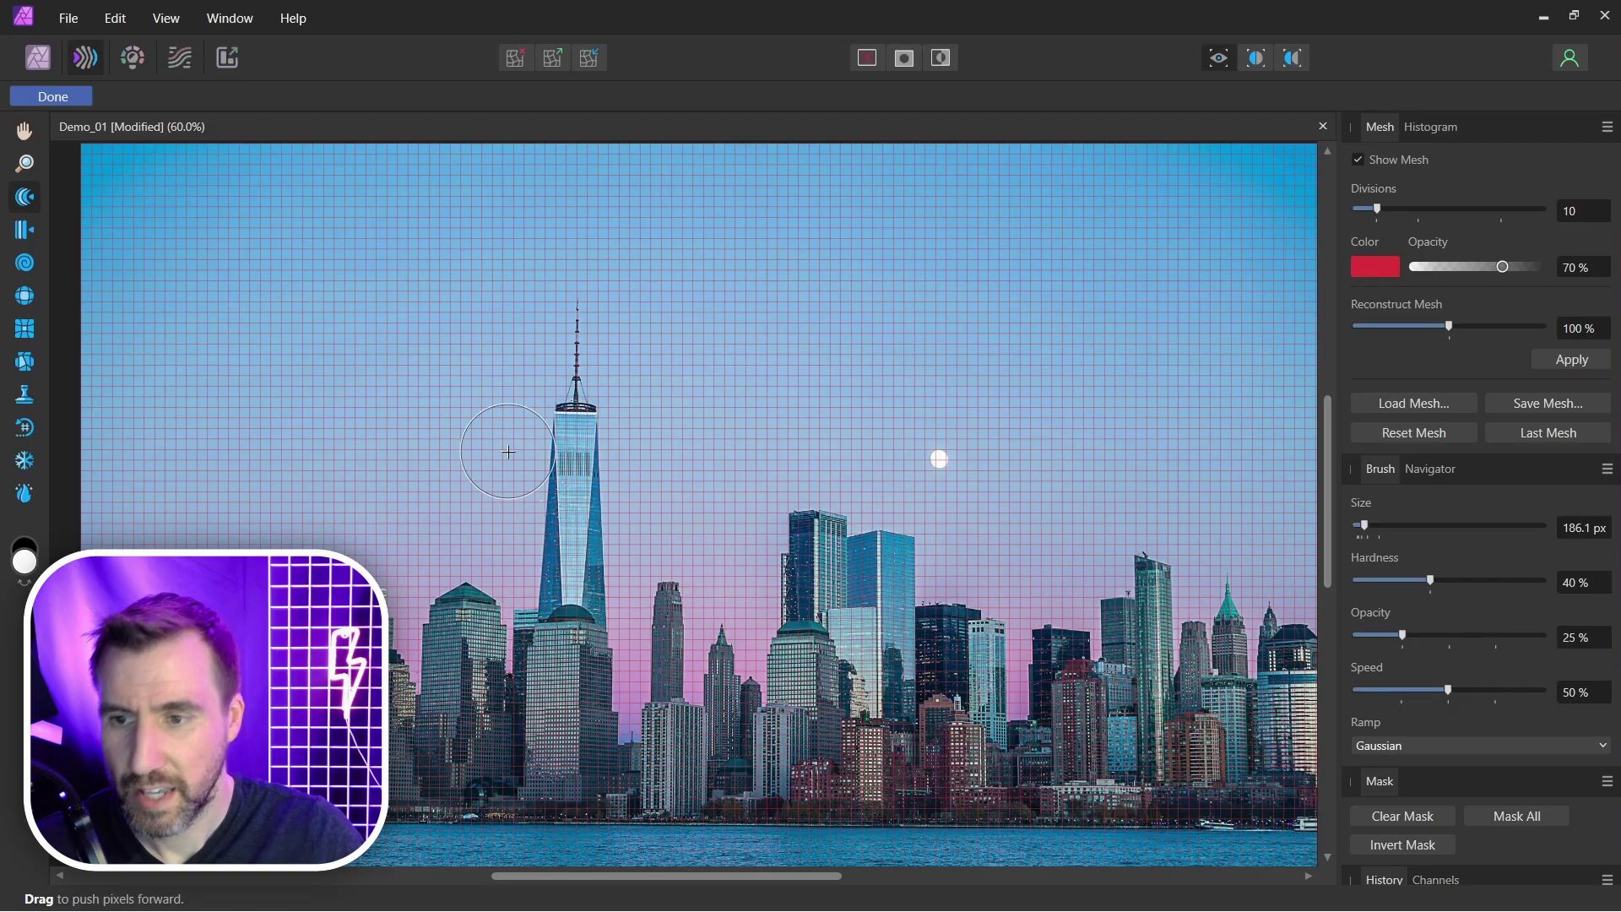
{"action": "scroll", "coordinate": [493, 427], "scroll_direction": "up", "scroll_amount": 4}
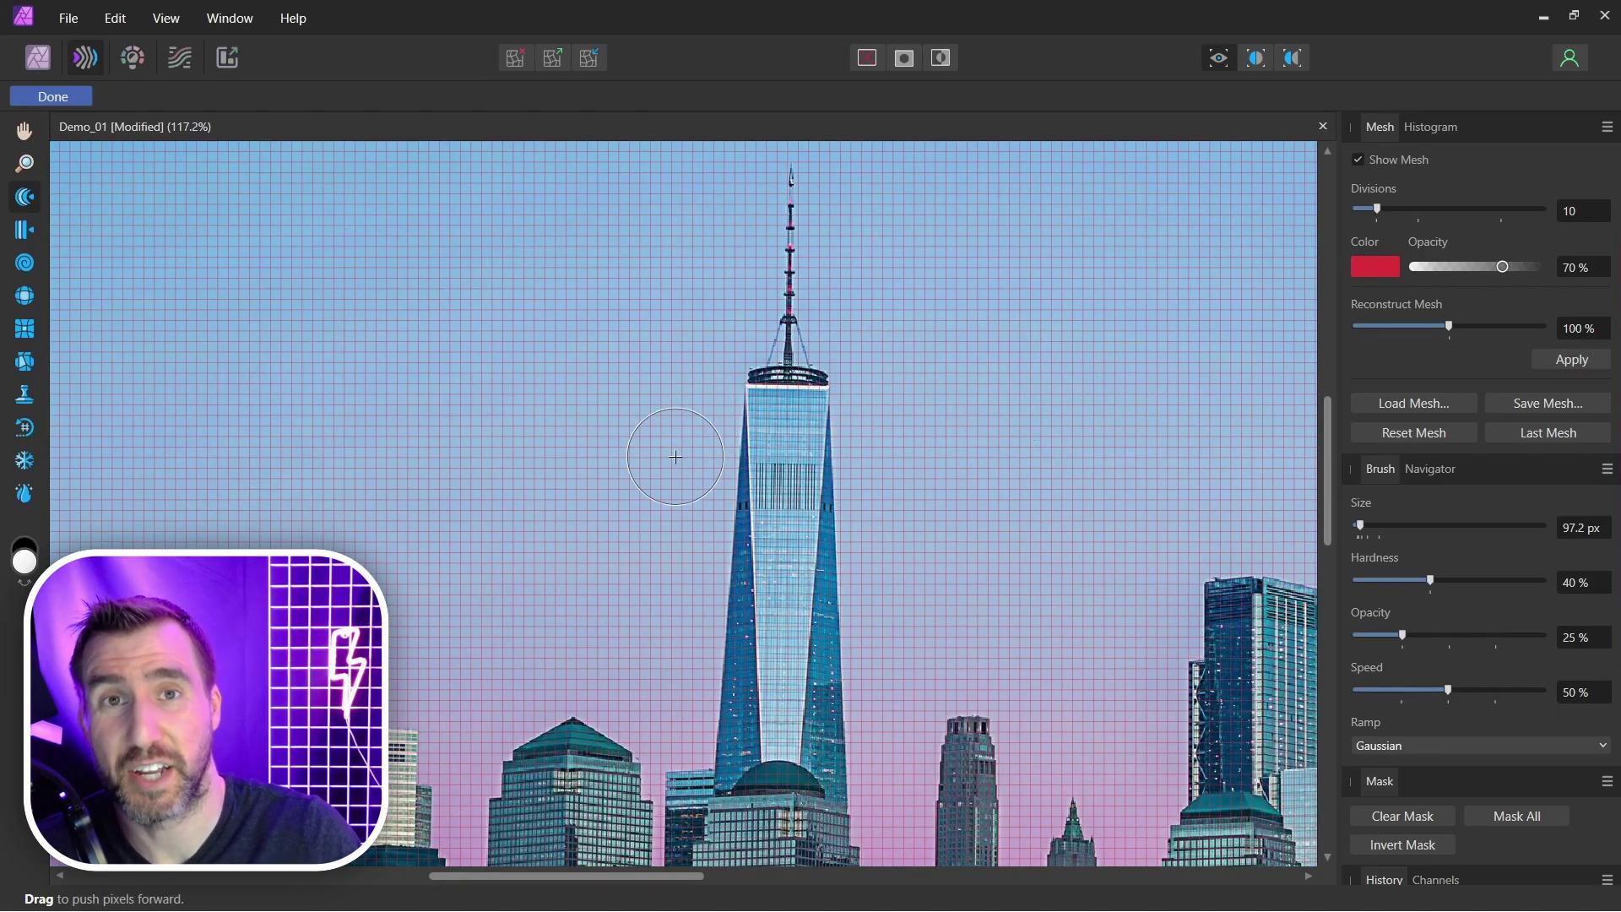
{"action": "left_click_drag", "start_coordinate": [755, 429], "coordinate": [755, 428]}
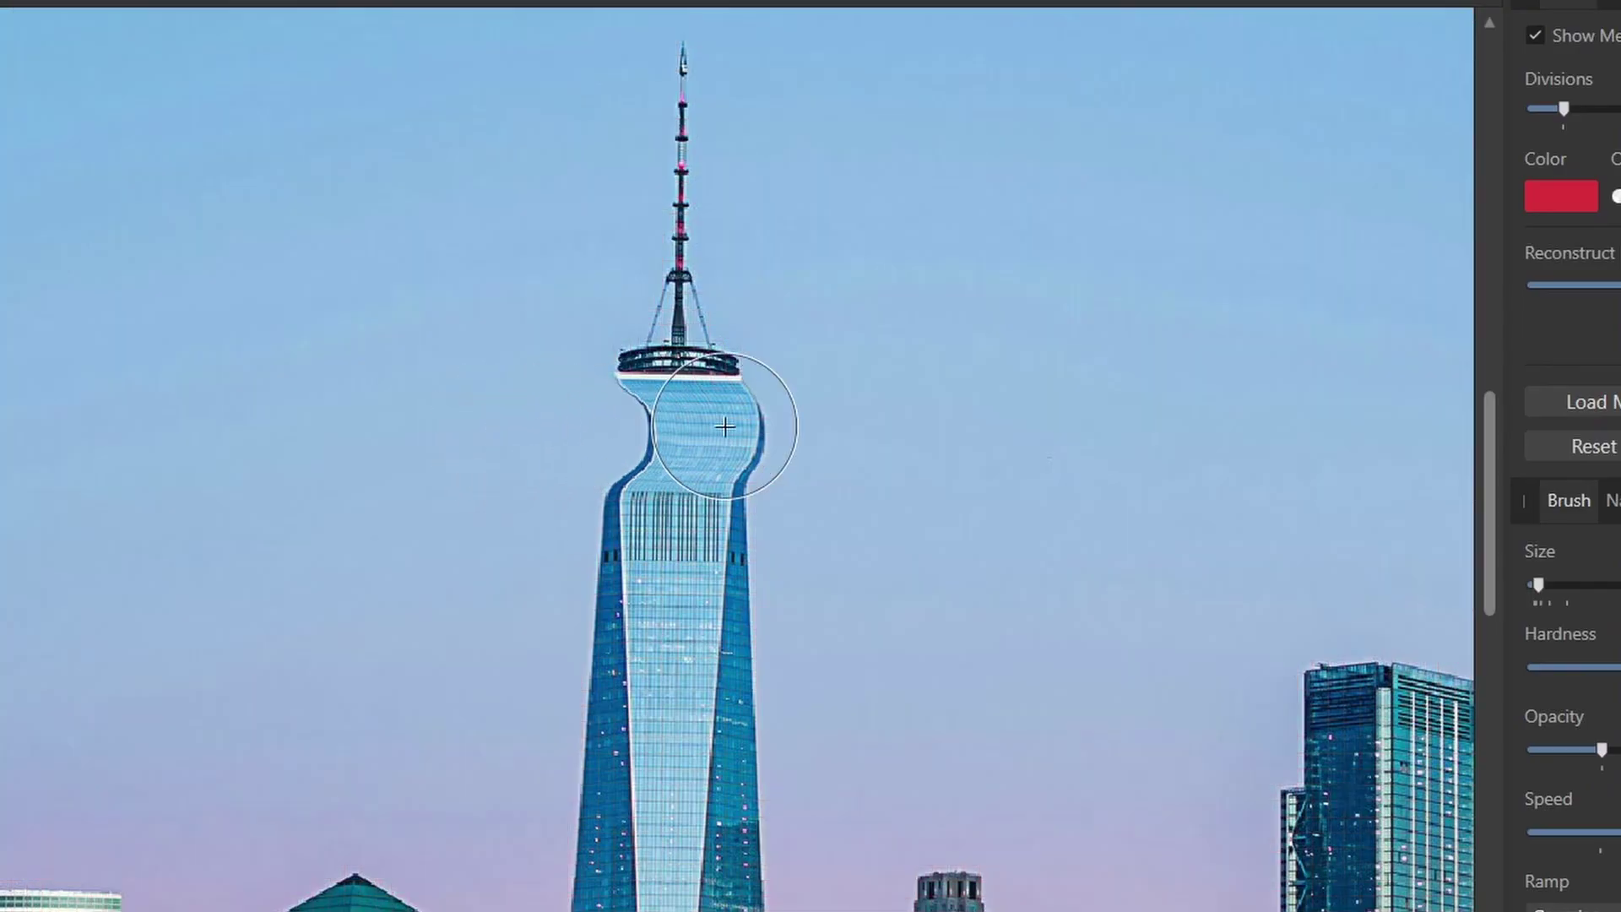
{"action": "left_click_drag", "start_coordinate": [877, 422], "coordinate": [950, 423]}
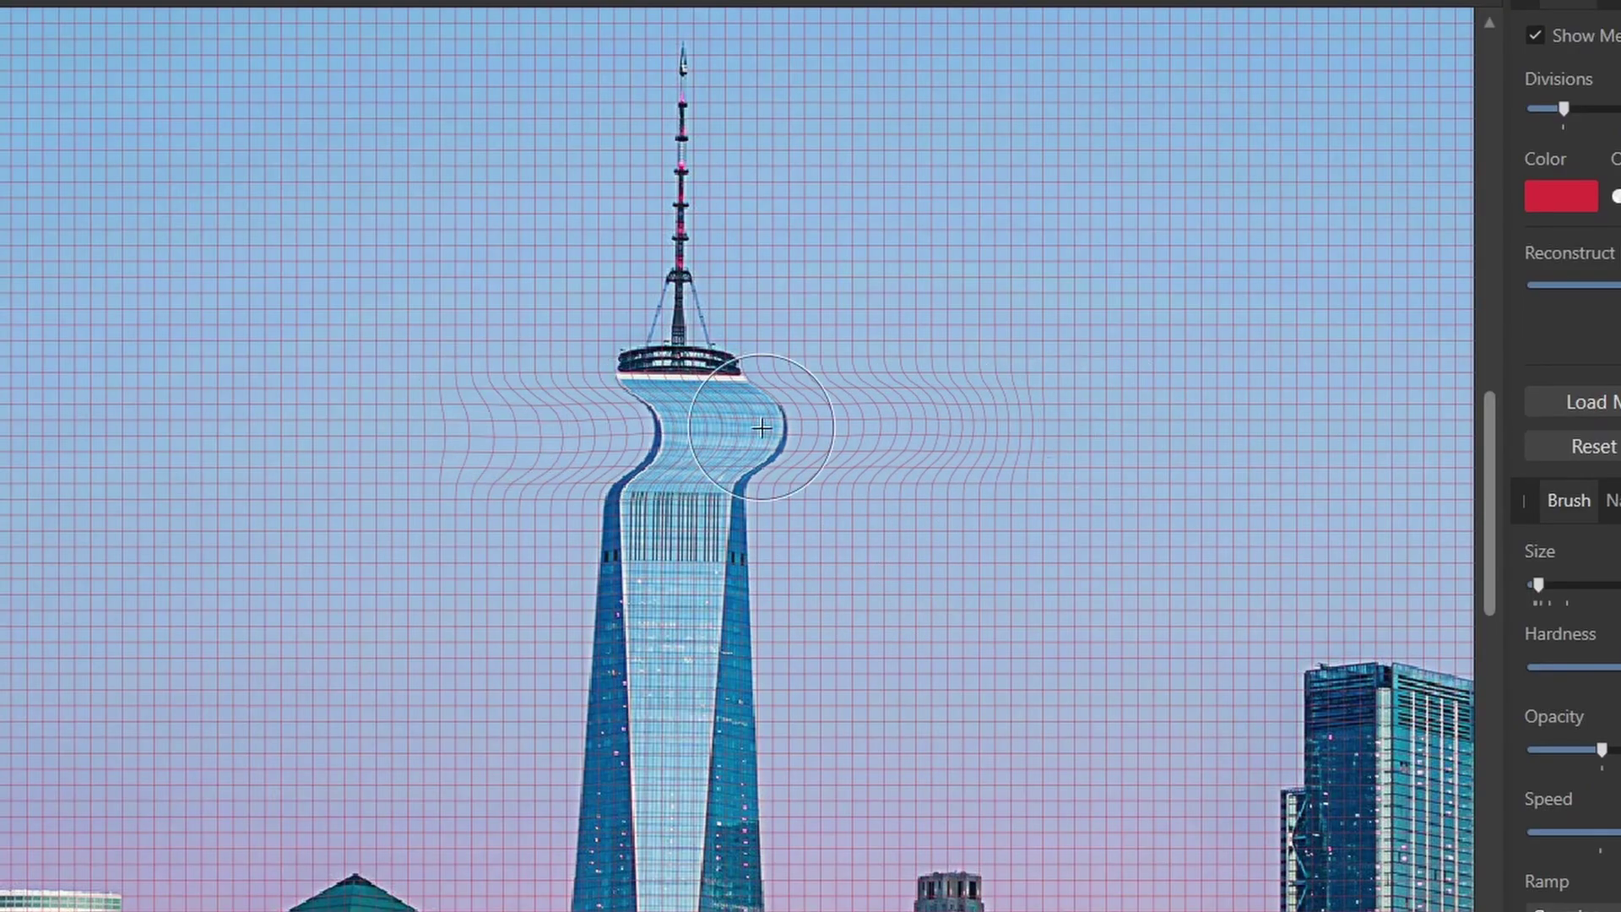
- Push the middle section of the tallest tower sideways to the left with the Liquify Push Forward tool
{"action": "left_click_drag", "start_coordinate": [914, 676], "coordinate": [836, 678]}
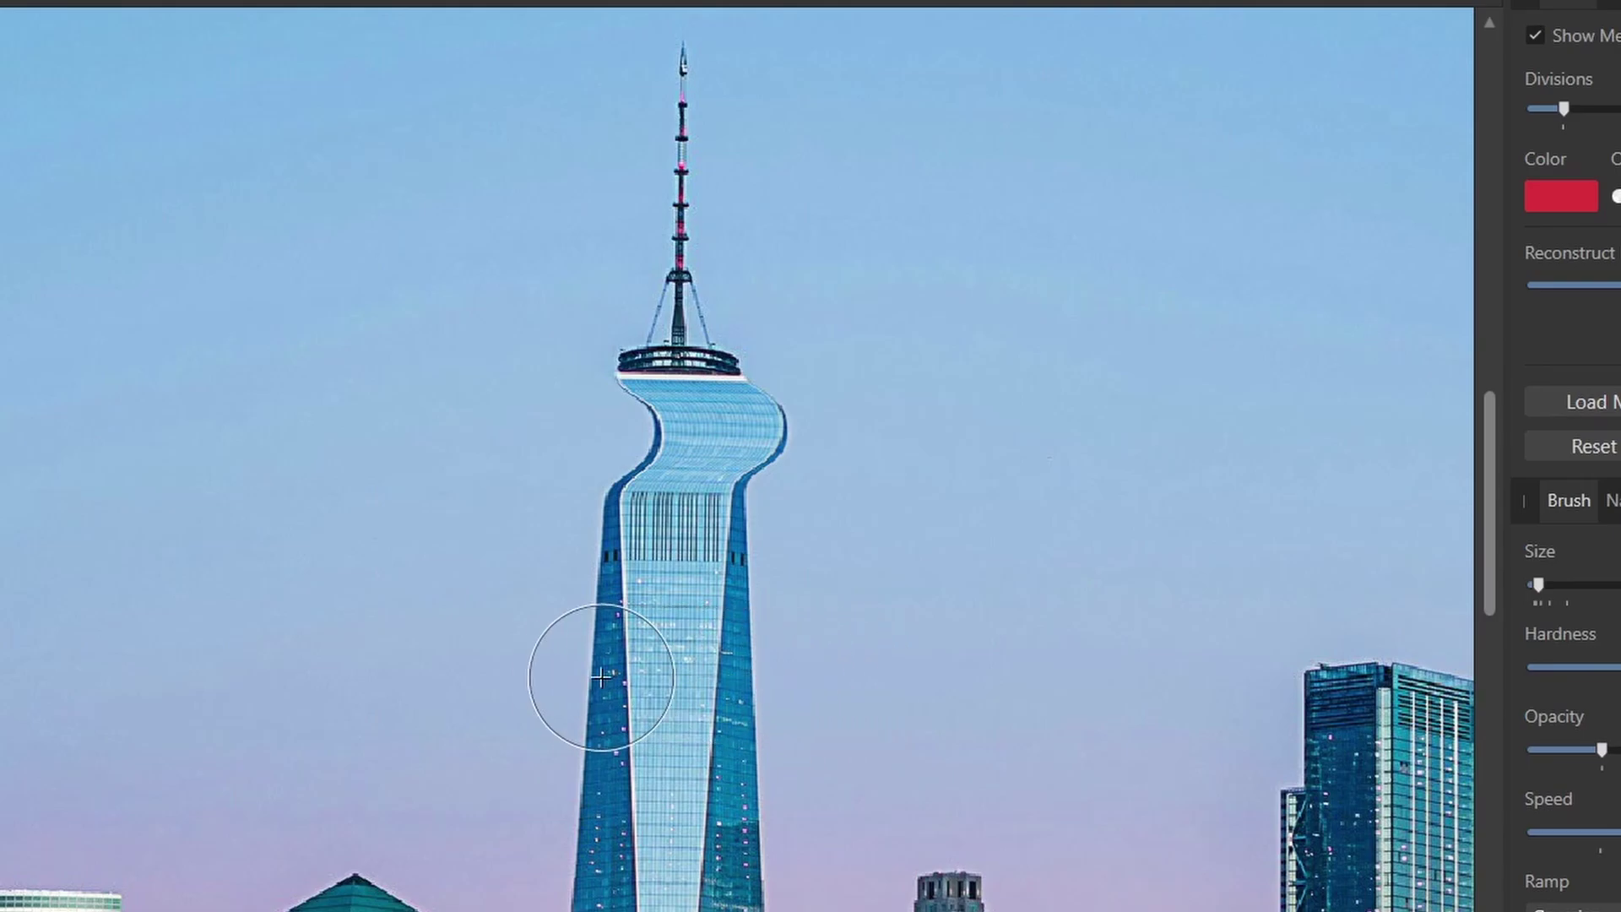
{"action": "mouse_move", "coordinate": [601, 677]}
{"action": "left_mouse_down"}
{"action": "mouse_move", "coordinate": [502, 685]}
{"action": "mouse_move", "coordinate": [753, 678]}
{"action": "mouse_move", "coordinate": [459, 685]}
{"action": "mouse_move", "coordinate": [768, 677]}
{"action": "left_mouse_up"}
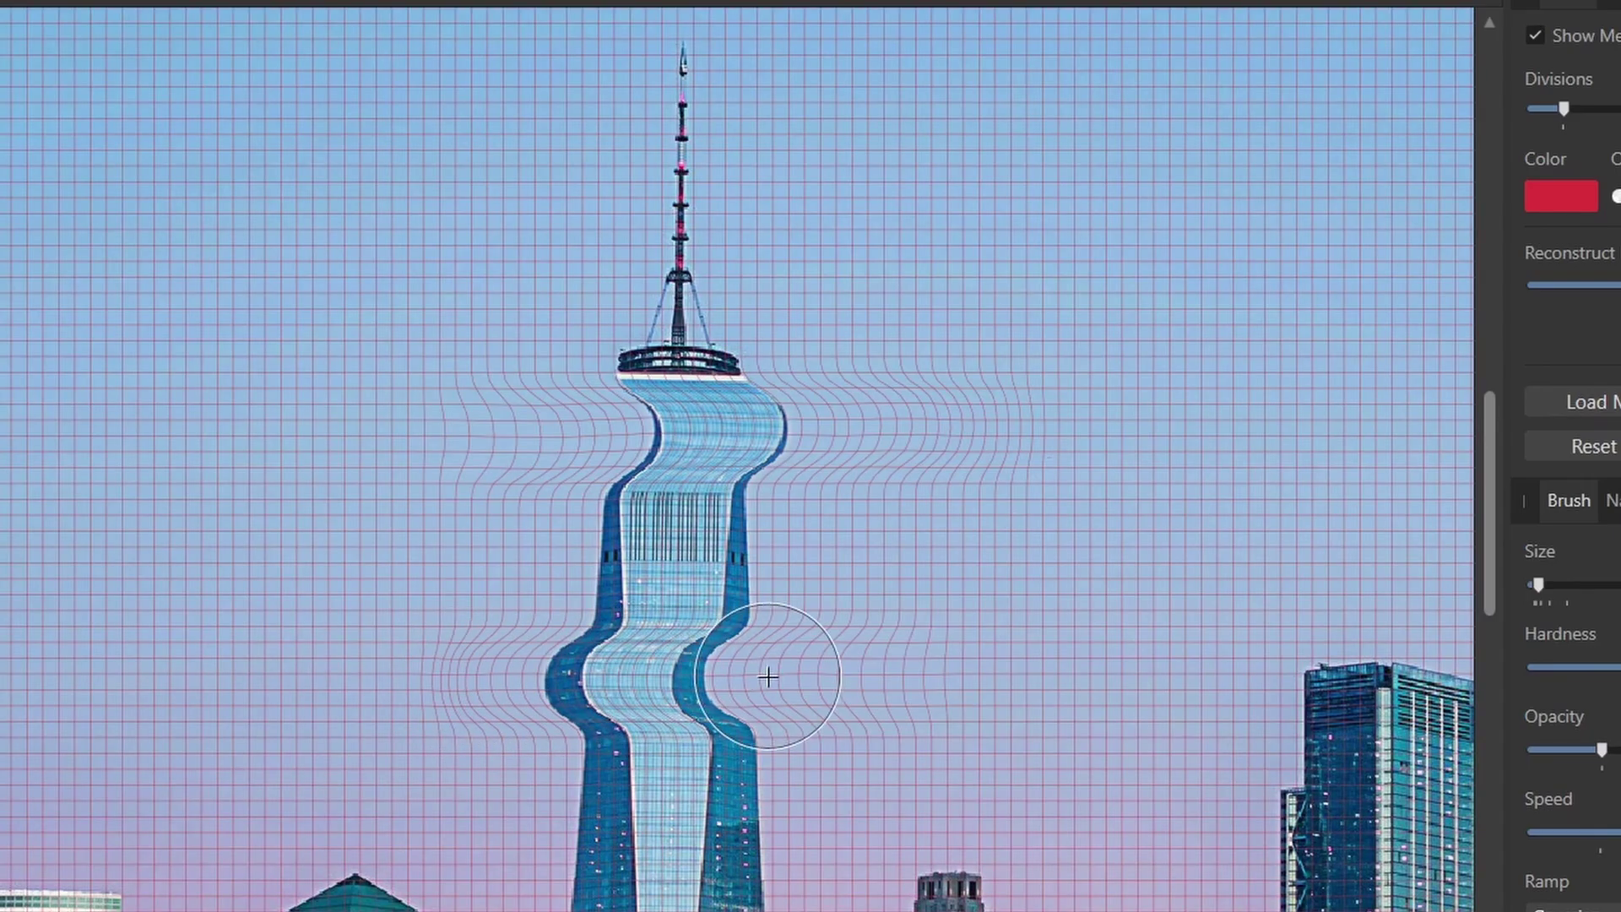
- Pull the roof of the tall dark blue building near the moon upward, and drag the moon's lower edge downward, with Liquify Push Forward
{"action": "left_click_drag", "start_coordinate": [1177, 559], "coordinate": [464, 473]}
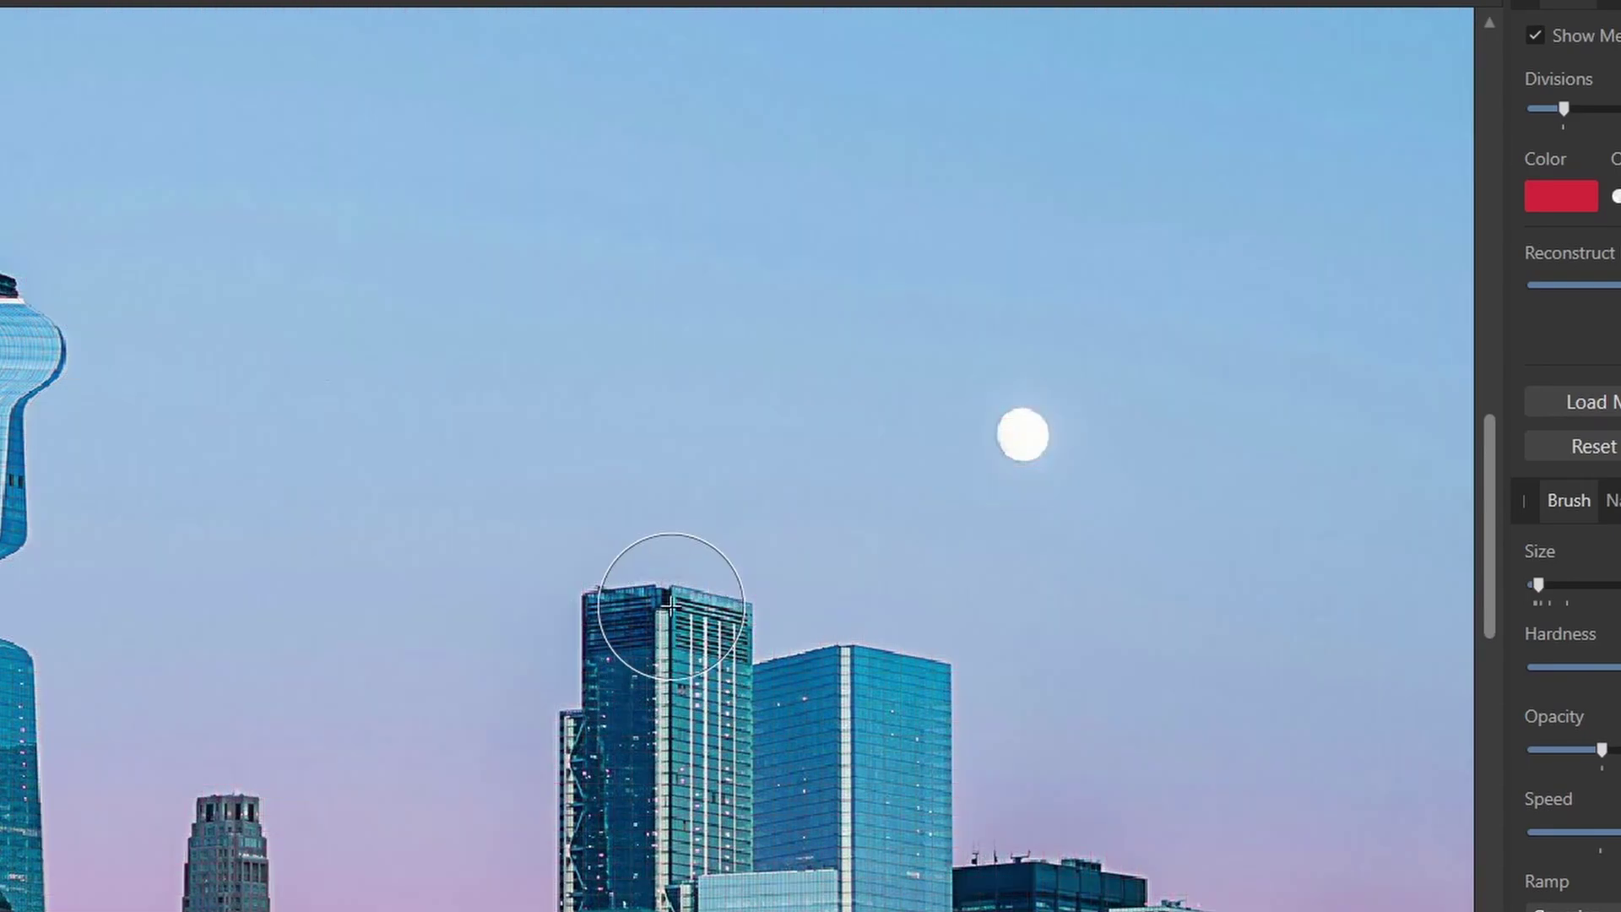
{"action": "left_click_drag", "start_coordinate": [672, 607], "coordinate": [671, 367]}
{"action": "left_click_drag", "start_coordinate": [640, 664], "coordinate": [631, 377]}
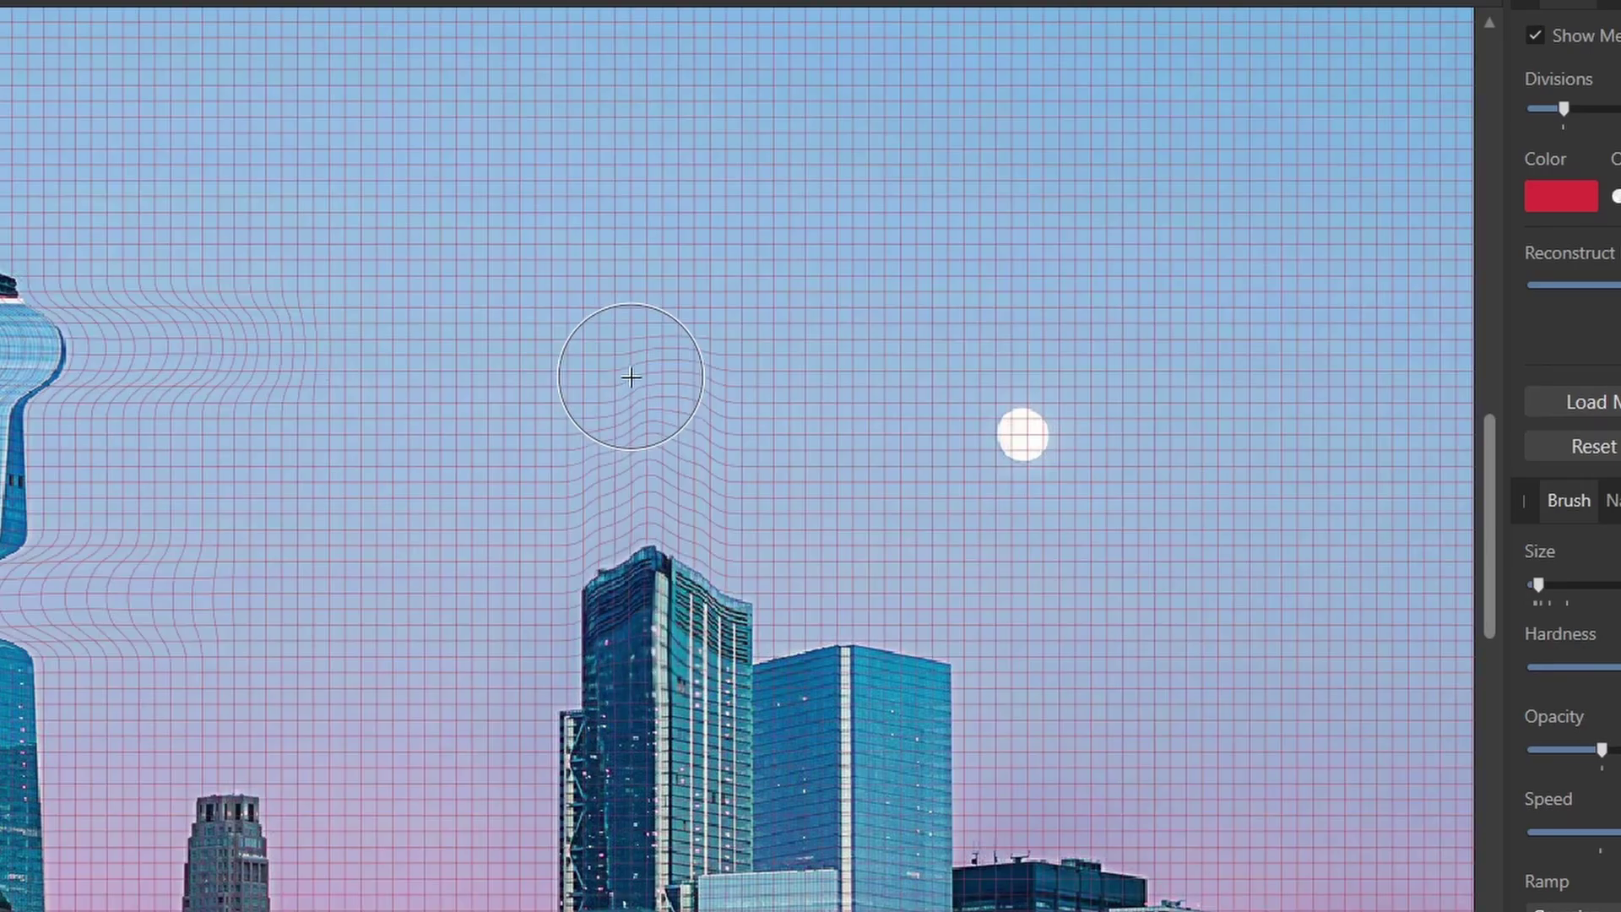
{"action": "left_click_drag", "start_coordinate": [710, 707], "coordinate": [707, 423]}
{"action": "left_click_drag", "start_coordinate": [652, 654], "coordinate": [665, 436]}
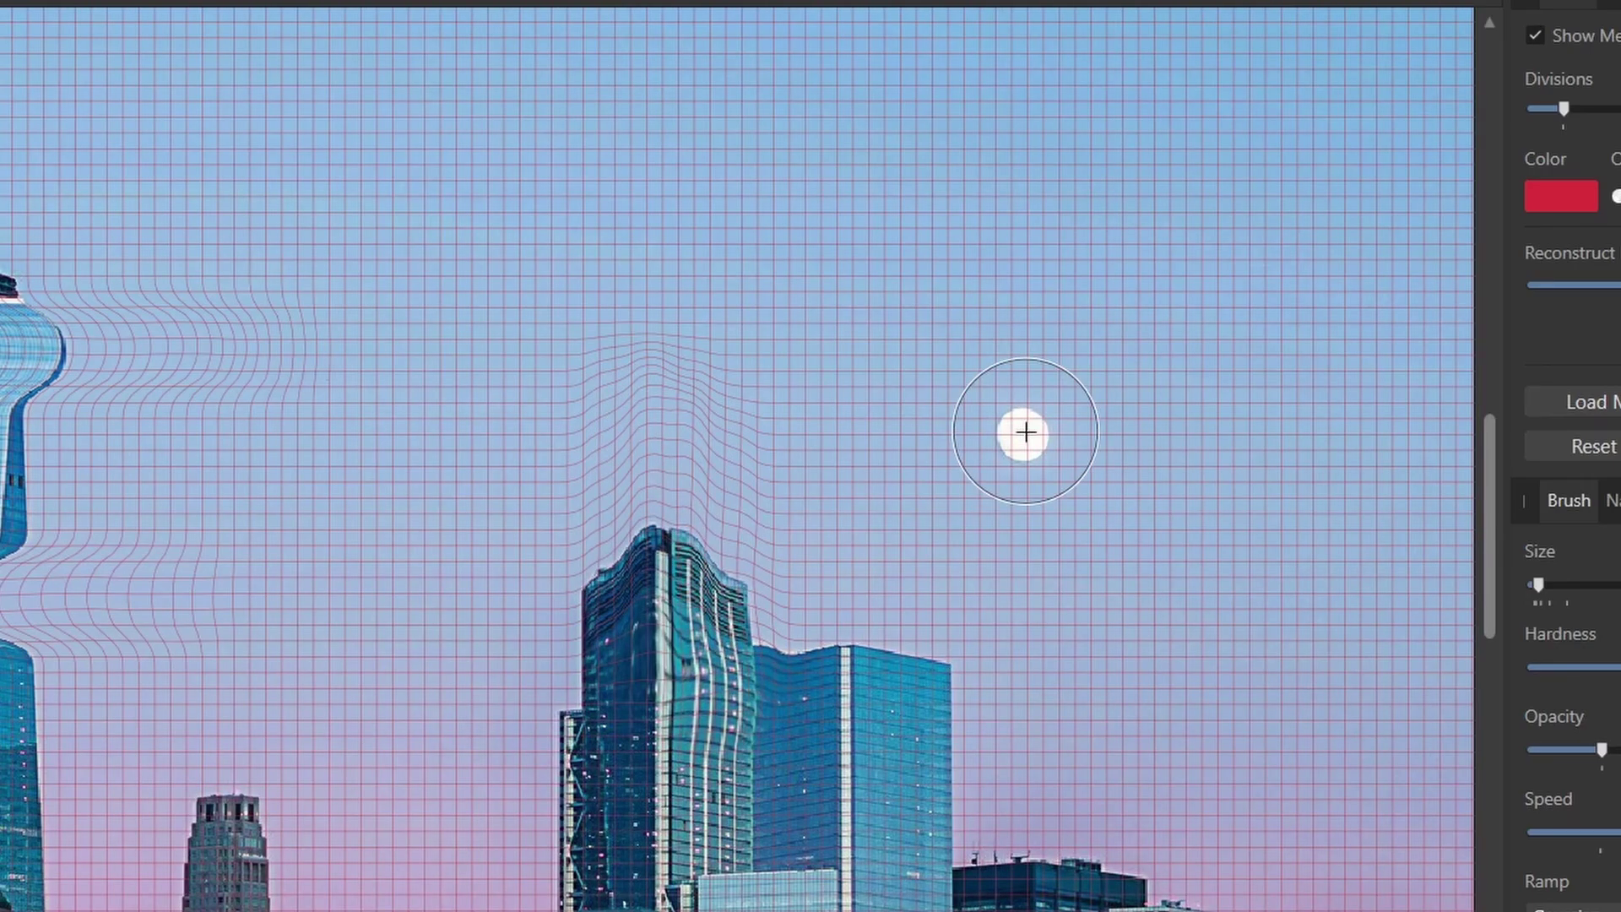
{"action": "left_click_drag", "start_coordinate": [1025, 432], "coordinate": [1010, 629]}
{"action": "left_click_drag", "start_coordinate": [1024, 442], "coordinate": [1044, 566]}
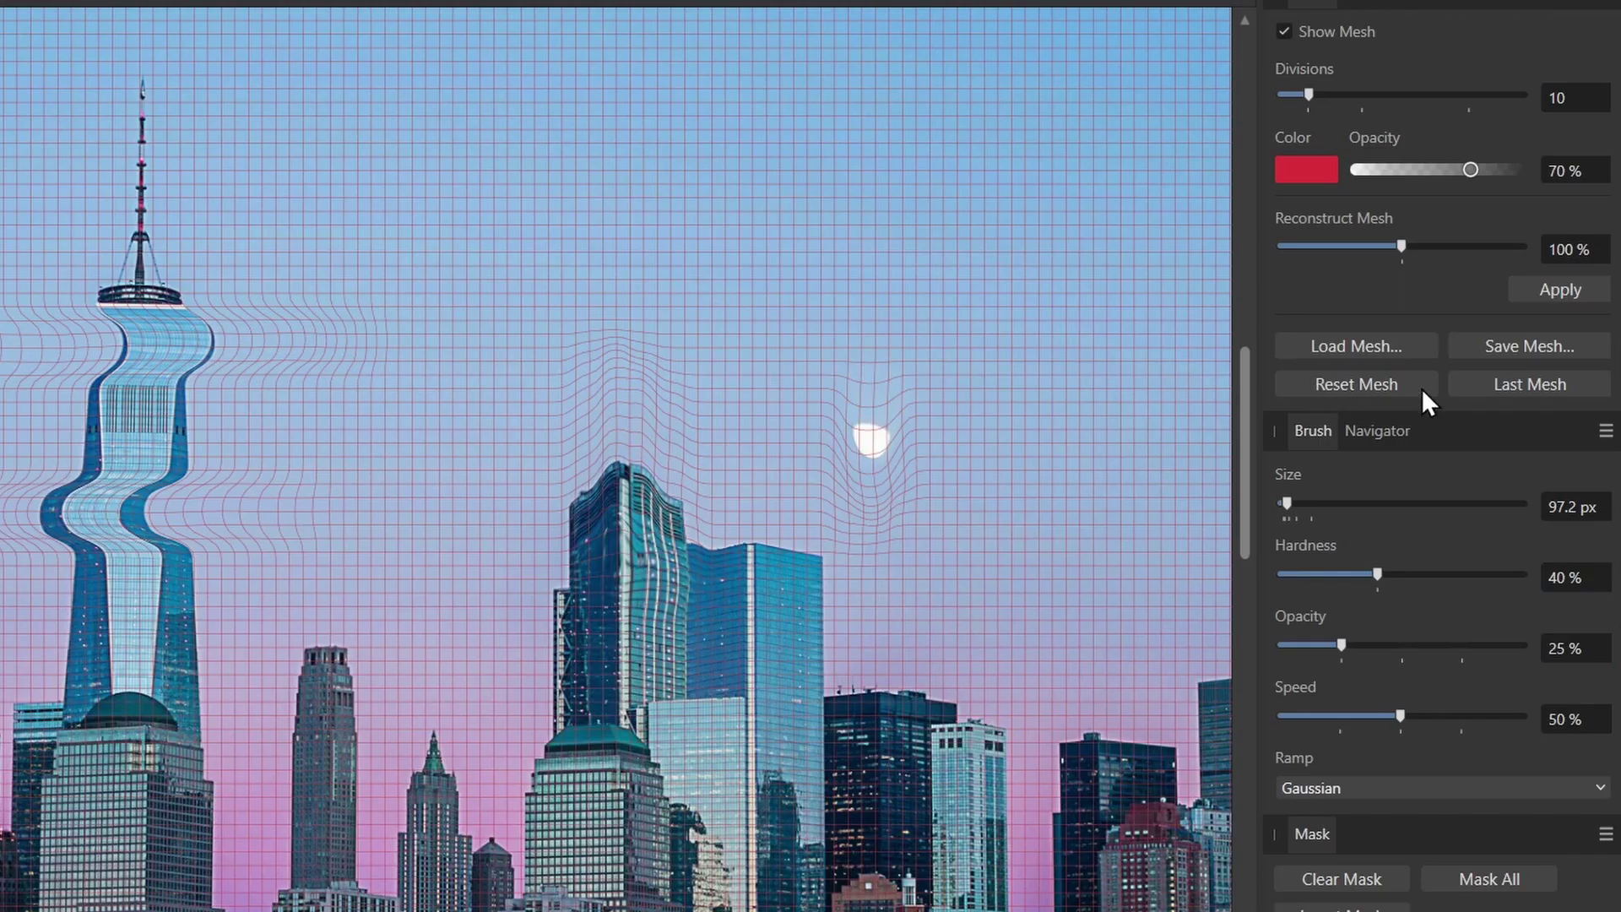
- Reset the mesh and widen the tallest tower along both of its side edges with the Liquify Push Left tool
{"action": "left_click", "coordinate": [1356, 384]}
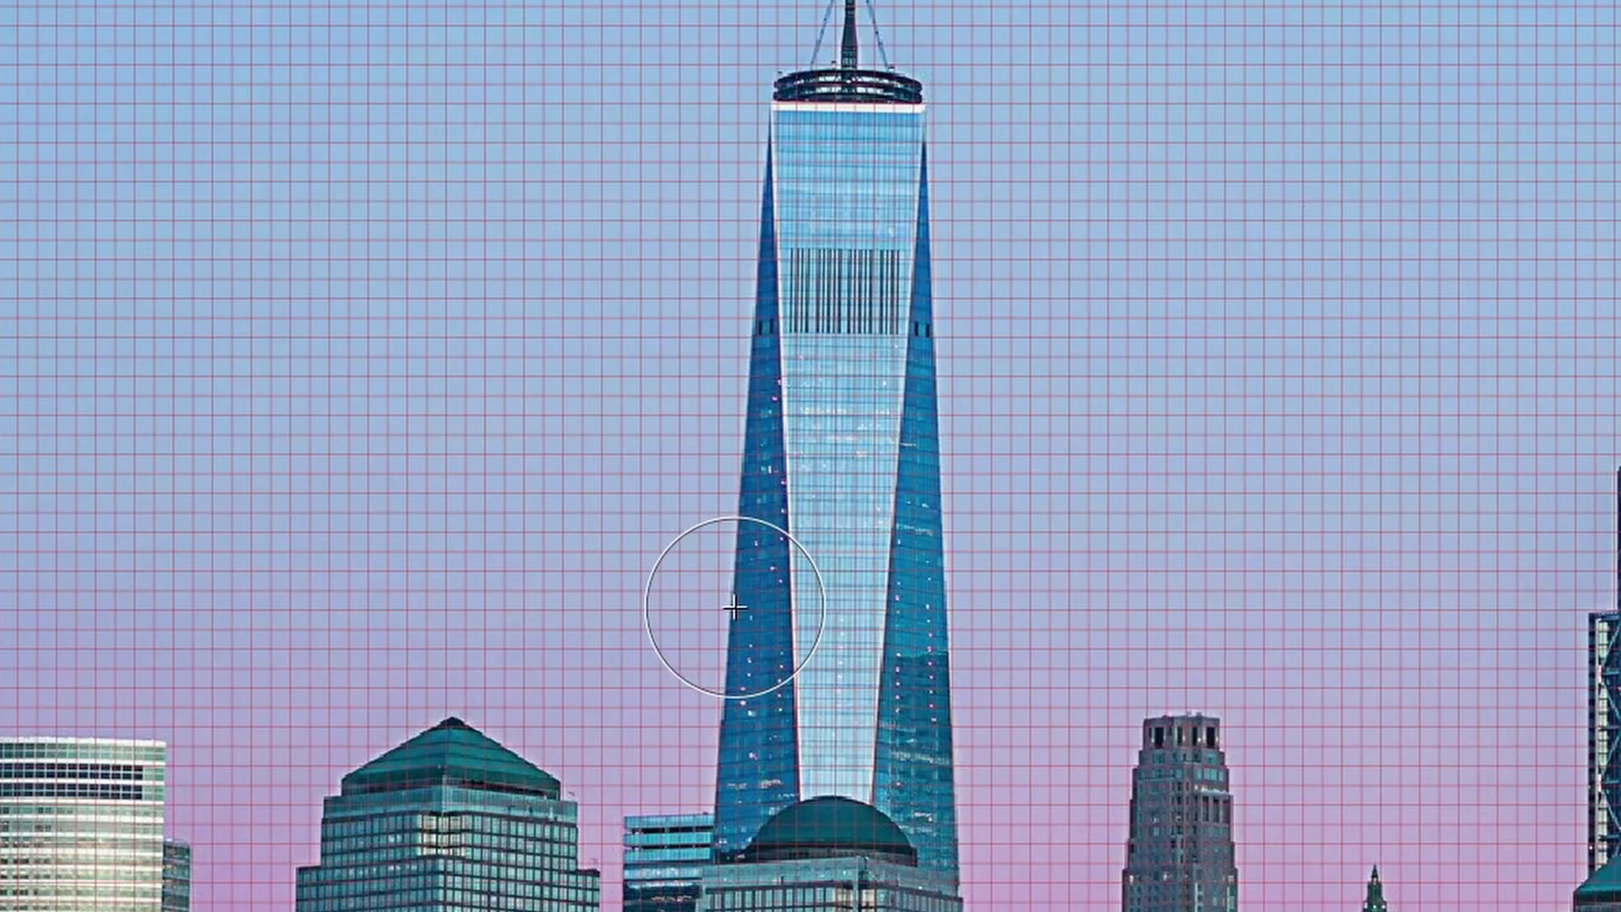
{"action": "left_click_drag", "start_coordinate": [734, 608], "coordinate": [760, 127]}
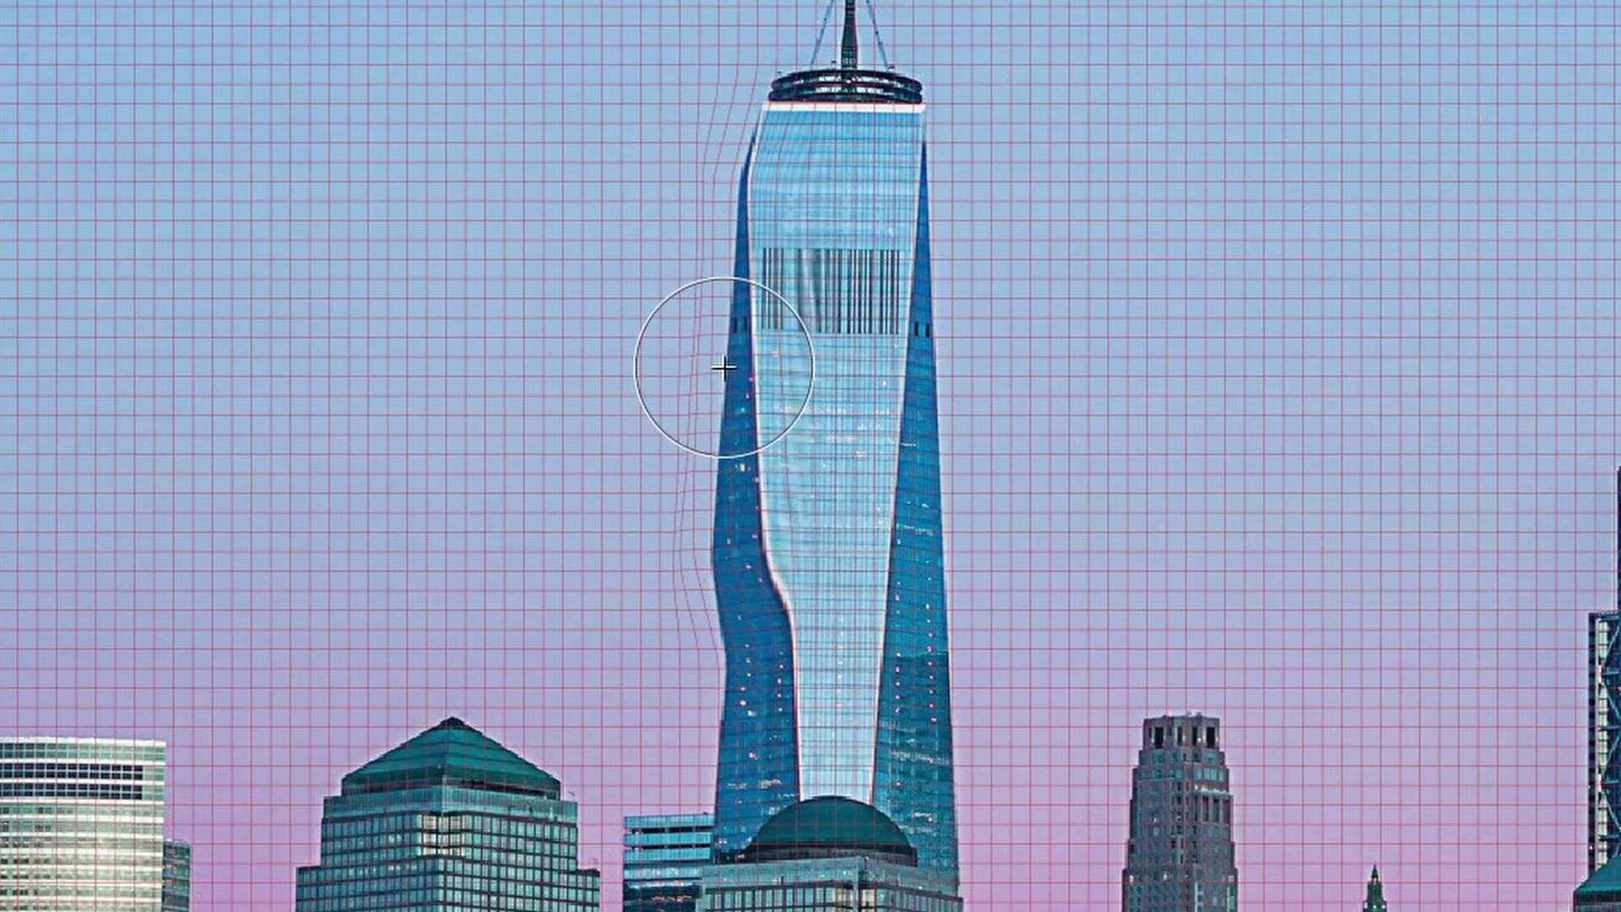
{"action": "mouse_move", "coordinate": [933, 141]}
{"action": "left_mouse_down"}
{"action": "mouse_move", "coordinate": [966, 741]}
{"action": "mouse_move", "coordinate": [960, 707]}
{"action": "left_mouse_up"}
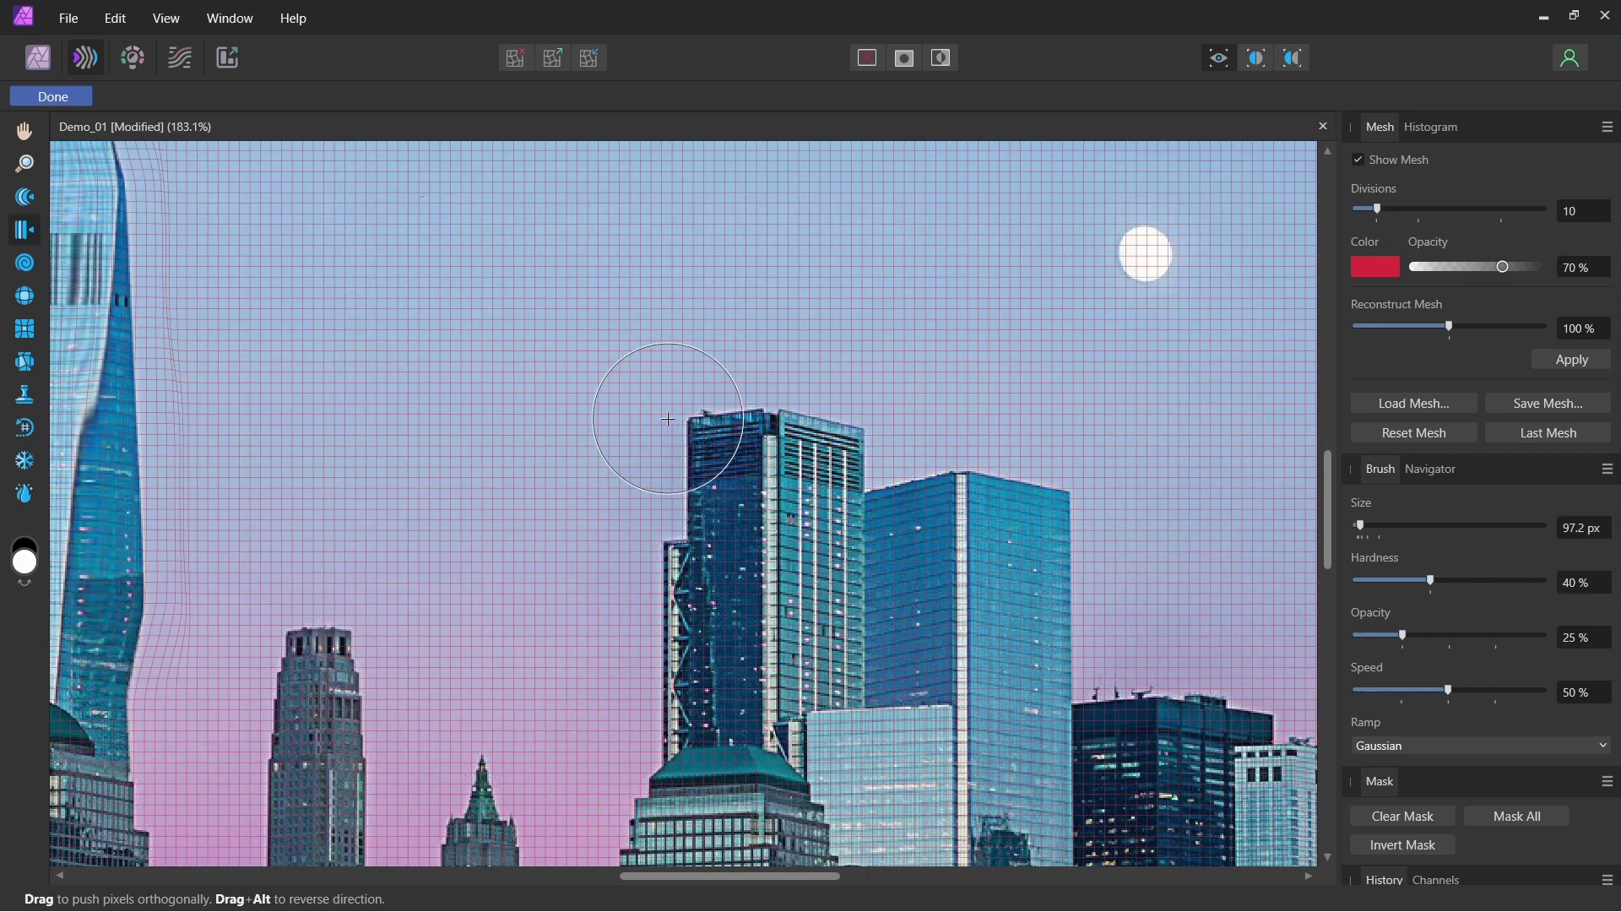
- Raise the roofs of the two blue buildings near the moon and widen the narrow grey tower with the Liquify Push Left tool
{"action": "mouse_move", "coordinate": [667, 418]}
{"action": "left_mouse_down"}
{"action": "mouse_move", "coordinate": [840, 380]}
{"action": "mouse_move", "coordinate": [957, 414]}
{"action": "left_mouse_up"}
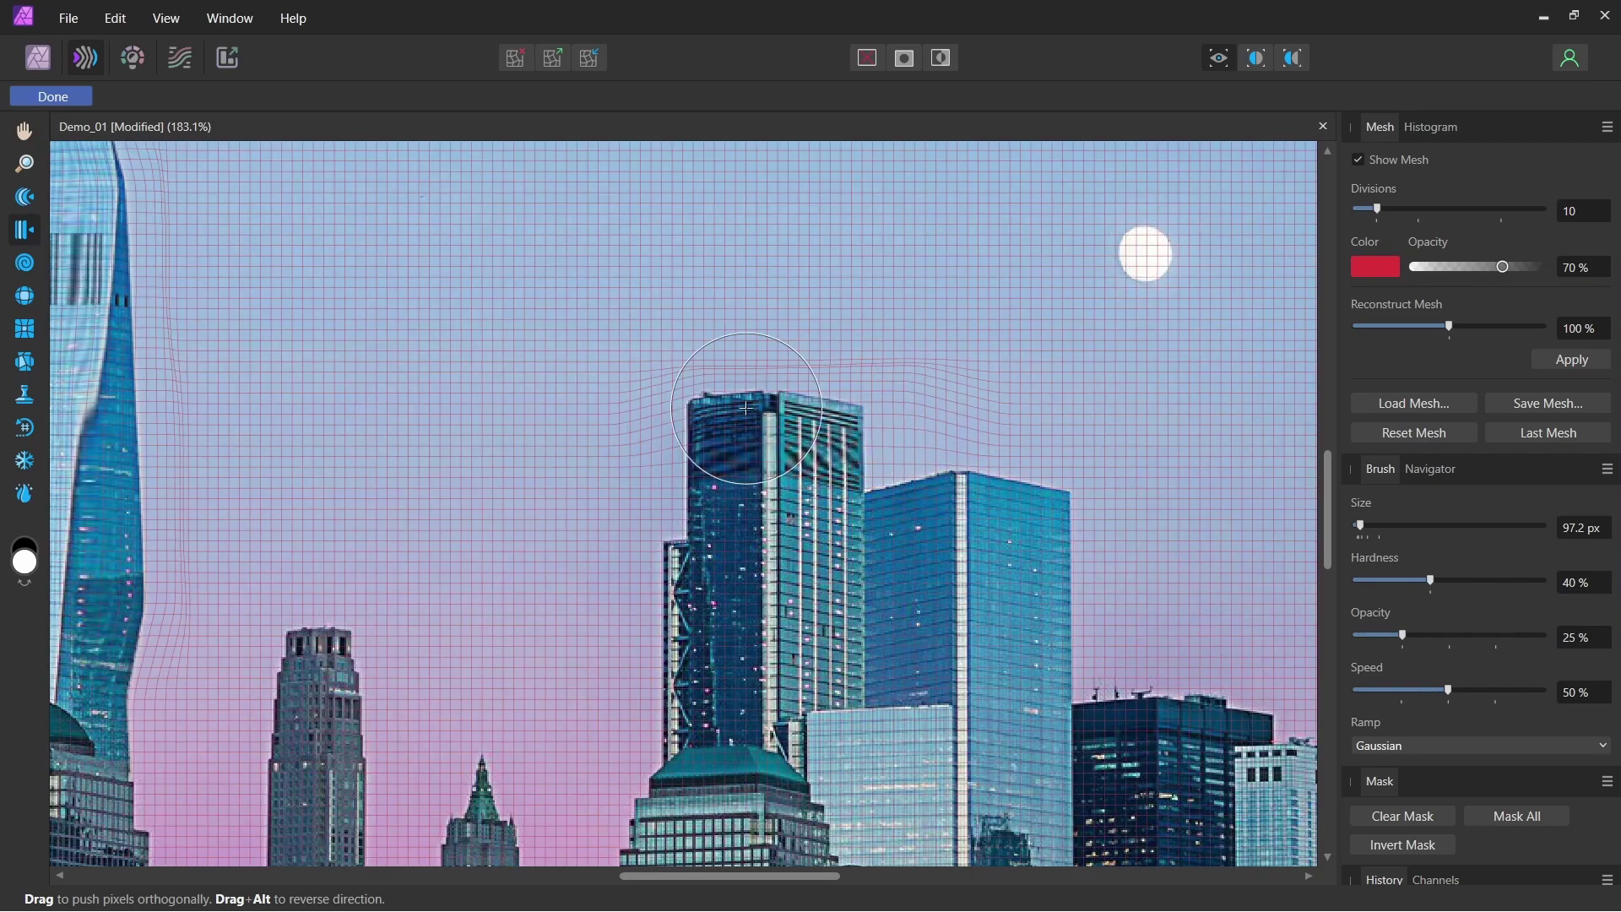
{"action": "left_click_drag", "start_coordinate": [676, 404], "coordinate": [912, 409]}
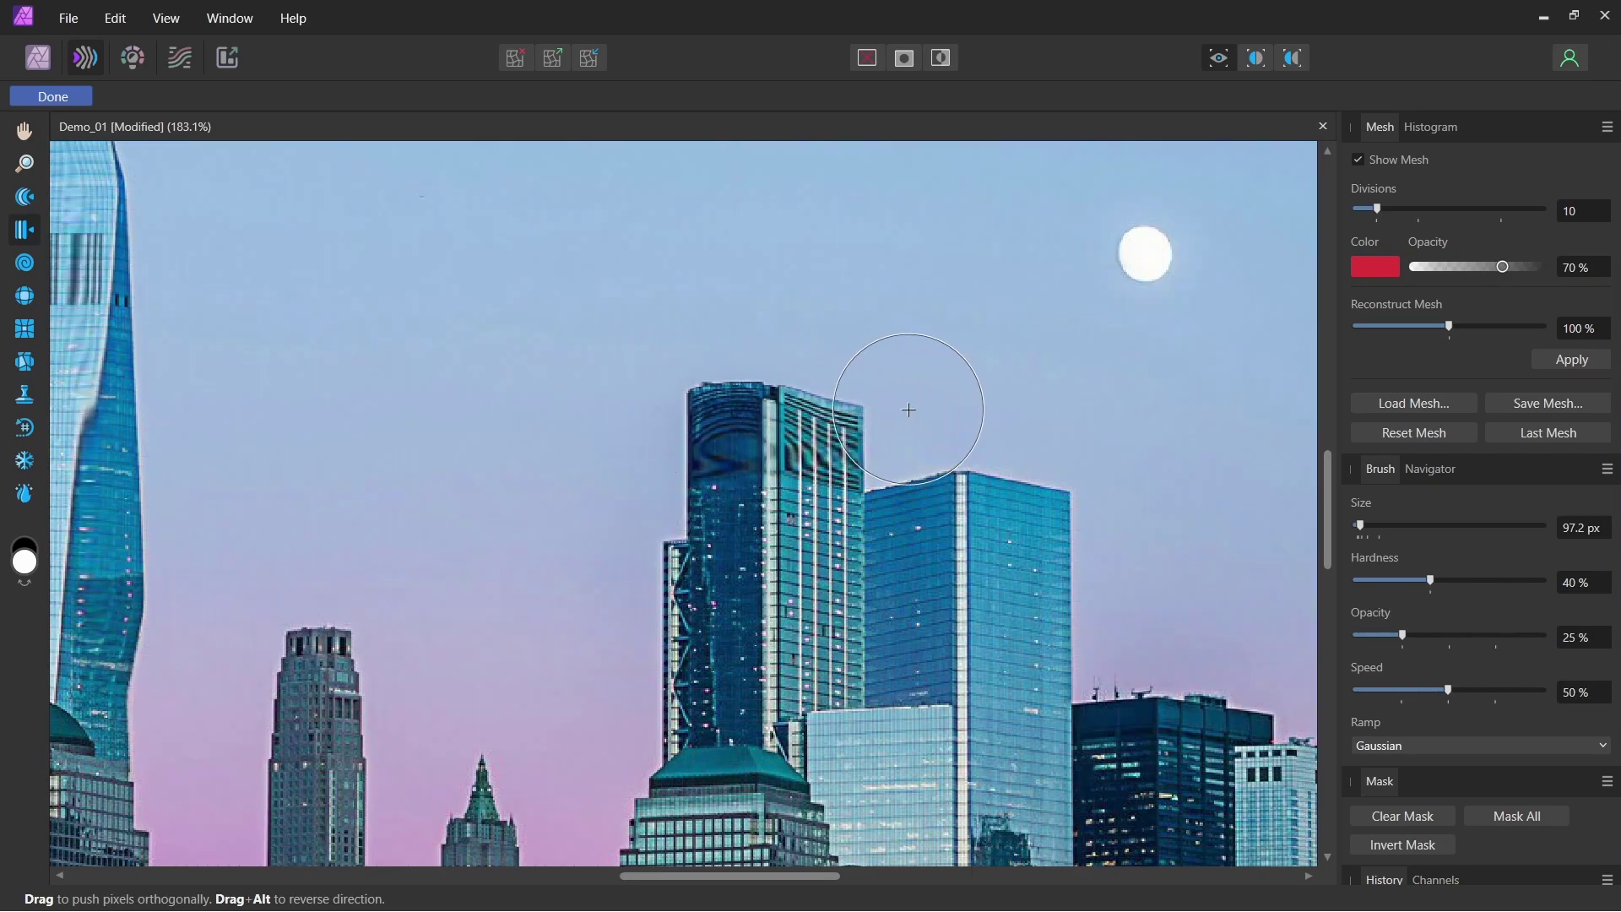
{"action": "left_click_drag", "start_coordinate": [1086, 485], "coordinate": [1068, 485]}
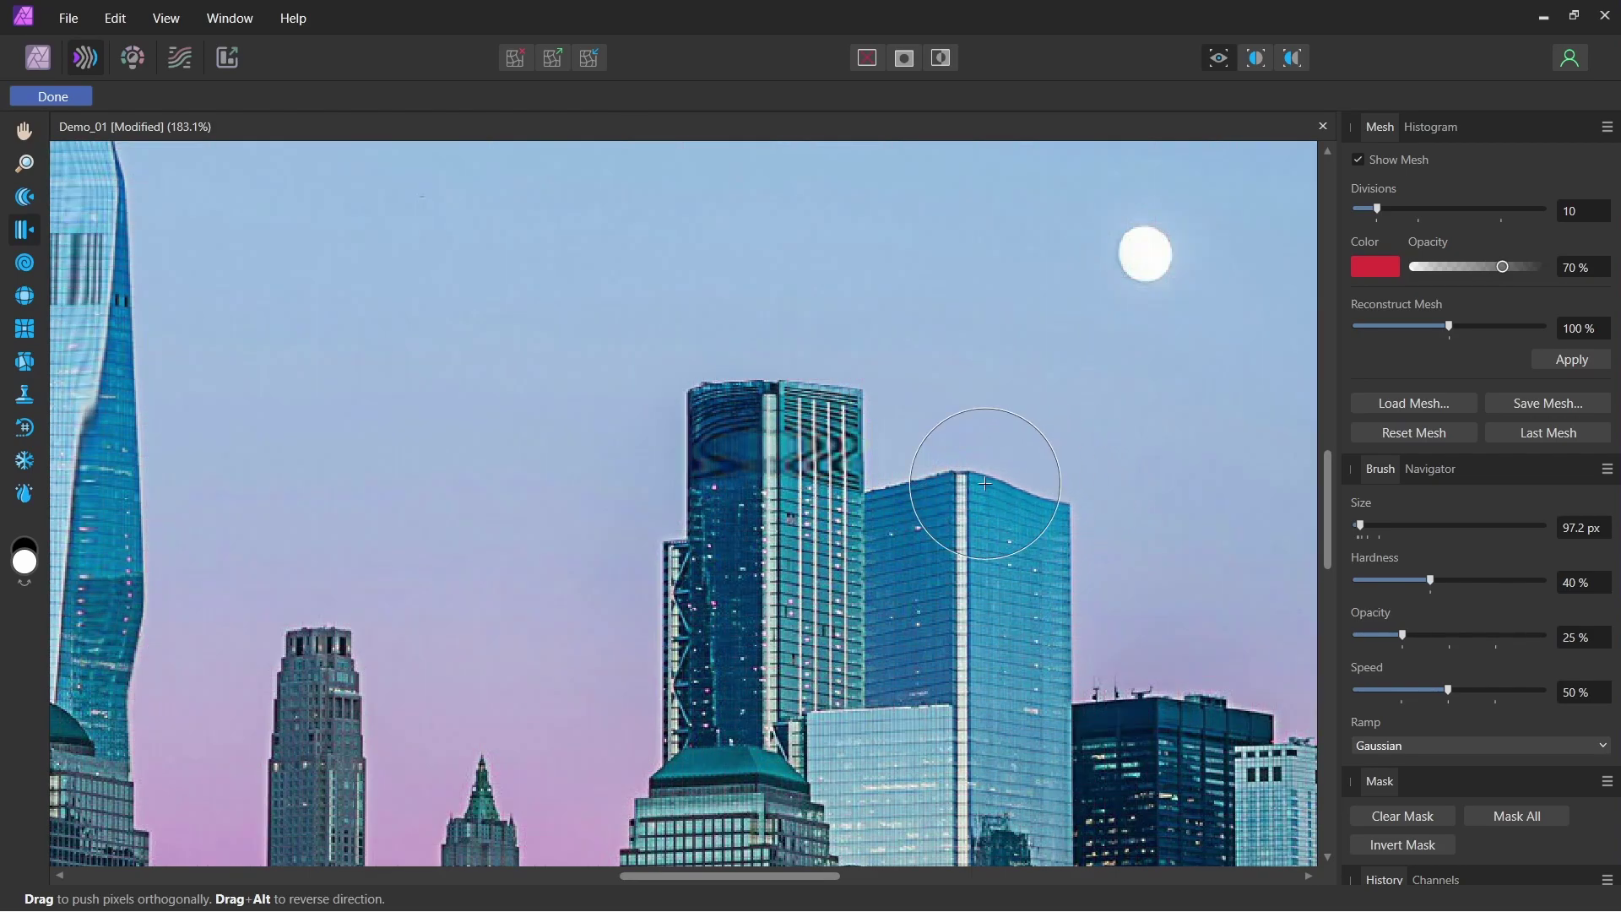
{"action": "left_click_drag", "start_coordinate": [912, 480], "coordinate": [898, 481]}
{"action": "left_click_drag", "start_coordinate": [1100, 484], "coordinate": [1019, 486]}
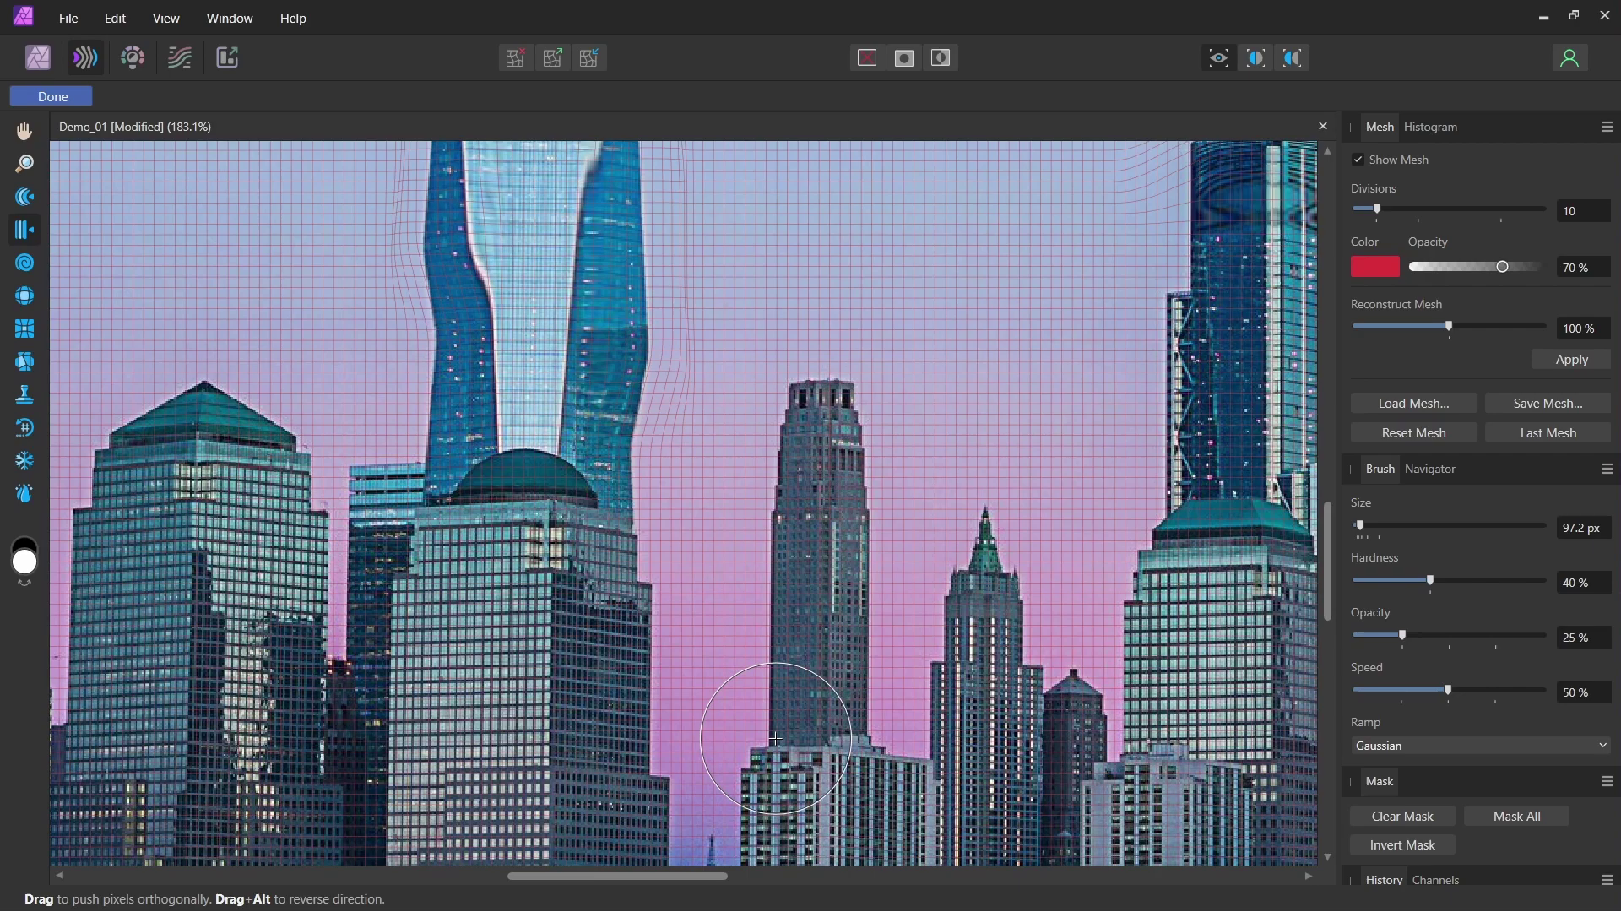
{"action": "left_click_drag", "start_coordinate": [775, 738], "coordinate": [769, 647]}
{"action": "mouse_move", "coordinate": [769, 571]}
{"action": "left_mouse_down"}
{"action": "mouse_move", "coordinate": [768, 434]}
{"action": "mouse_move", "coordinate": [758, 470]}
{"action": "mouse_move", "coordinate": [775, 414]}
{"action": "mouse_move", "coordinate": [858, 399]}
{"action": "mouse_move", "coordinate": [863, 719]}
{"action": "left_mouse_up"}
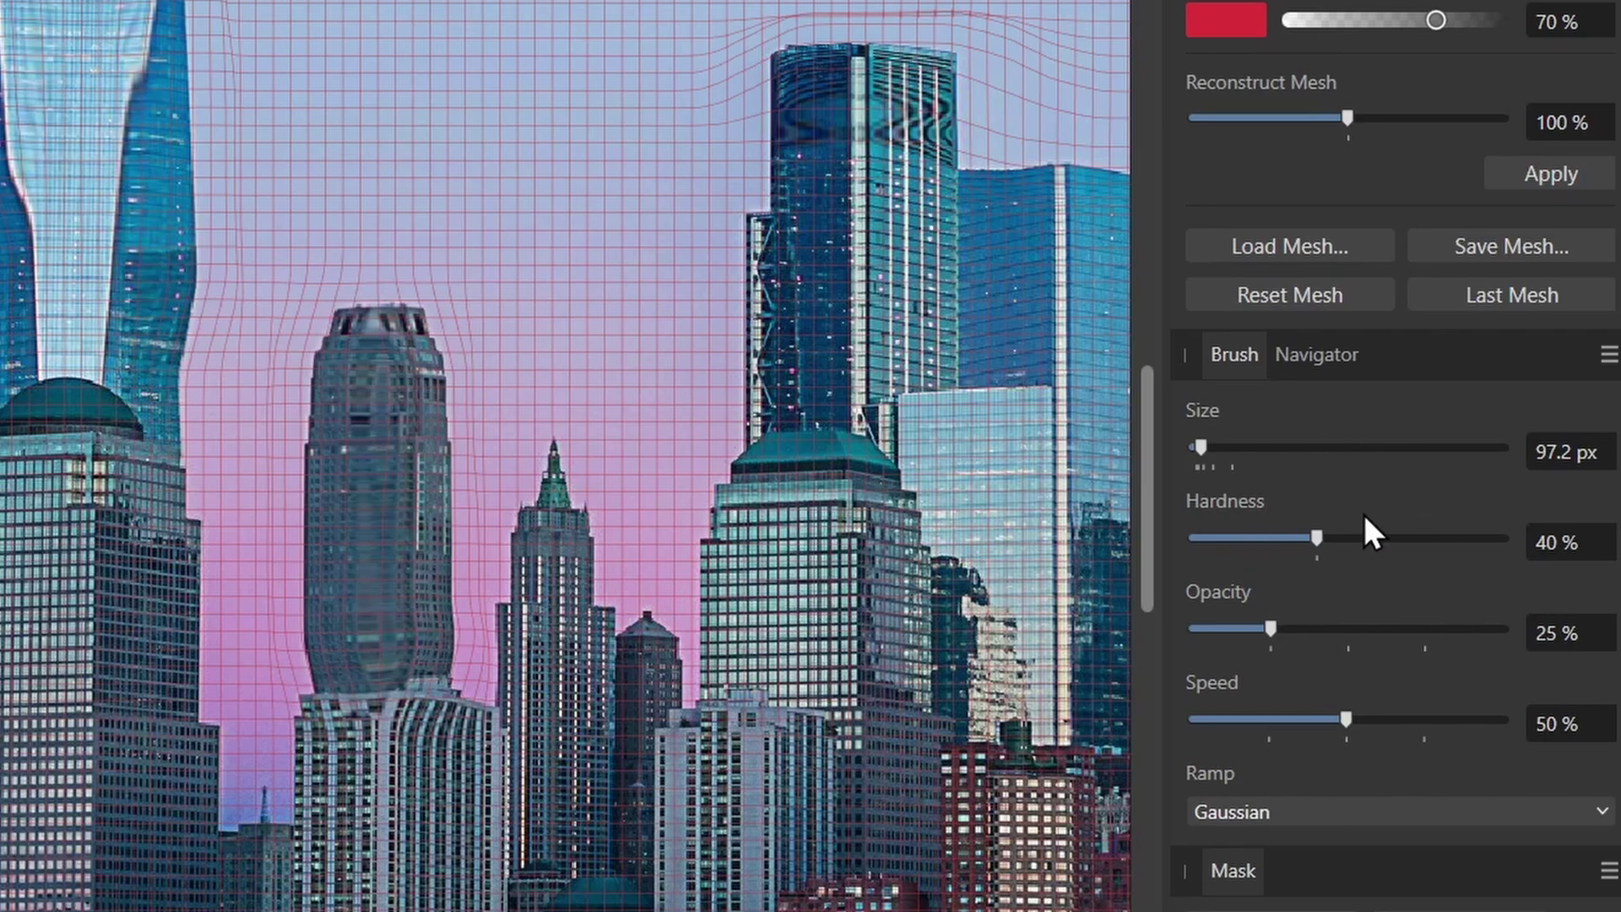
- Reduce the brush size to 18.7 px and refine the lower right edge of the tallest tower with Liquify Push Left
{"action": "left_click_drag", "start_coordinate": [1203, 449], "coordinate": [1199, 444]}
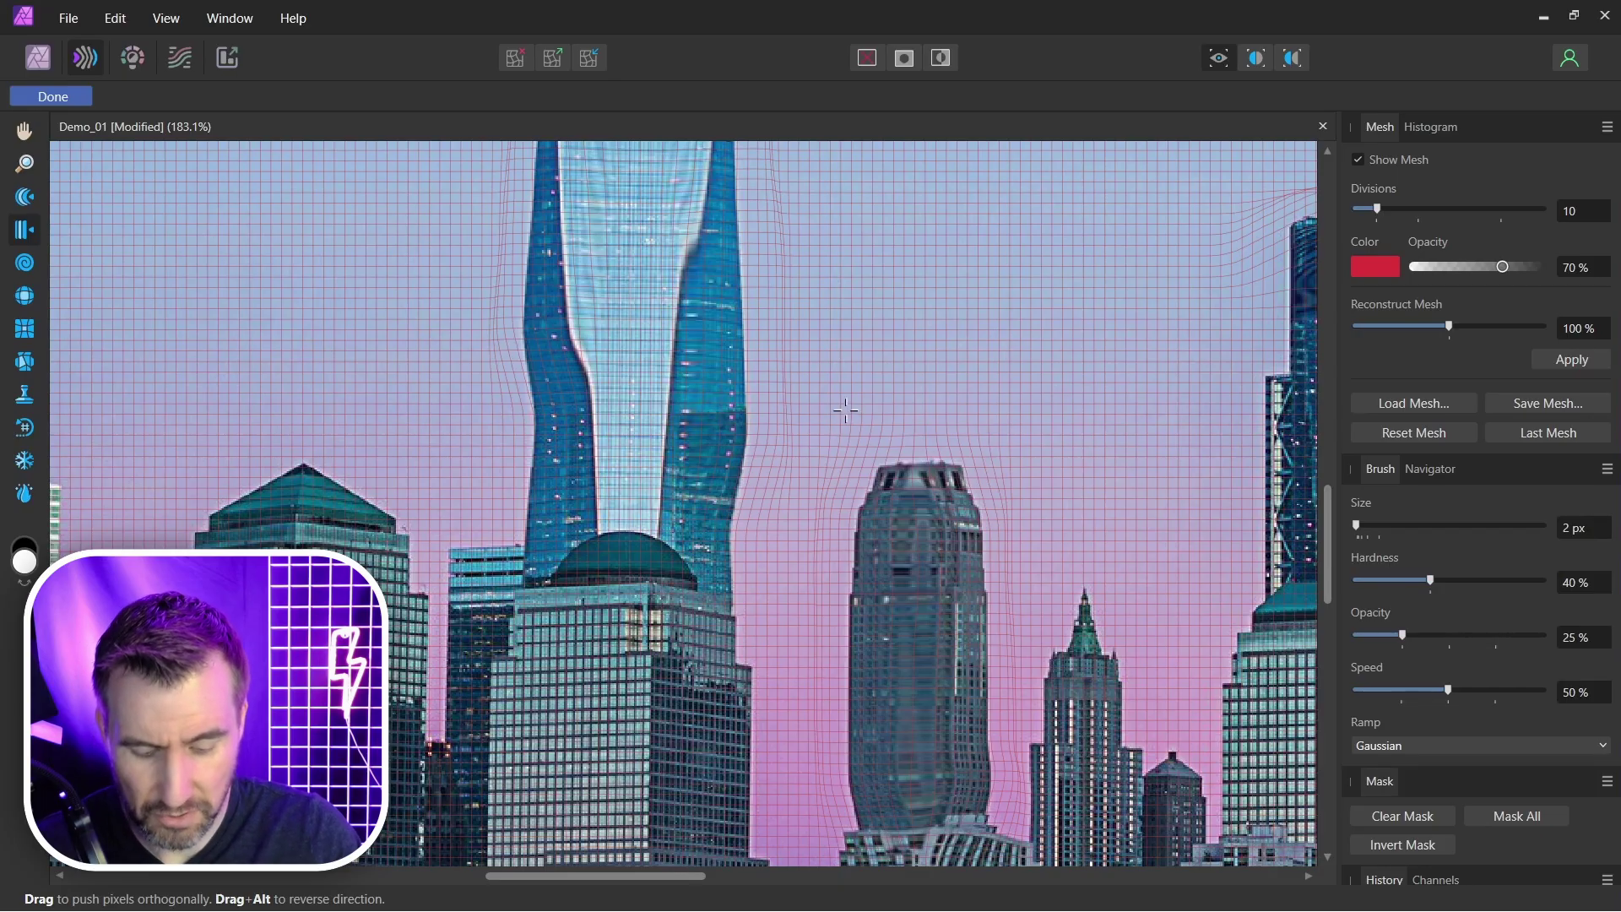
{"action": "key", "text": "]"}
{"action": "key", "text": "]"}
{"action": "key", "text": "]"}
{"action": "key", "text": "]"}
{"action": "key", "text": "]"}
{"action": "key", "text": "bracketright"}
{"action": "key", "text": "bracketright"}
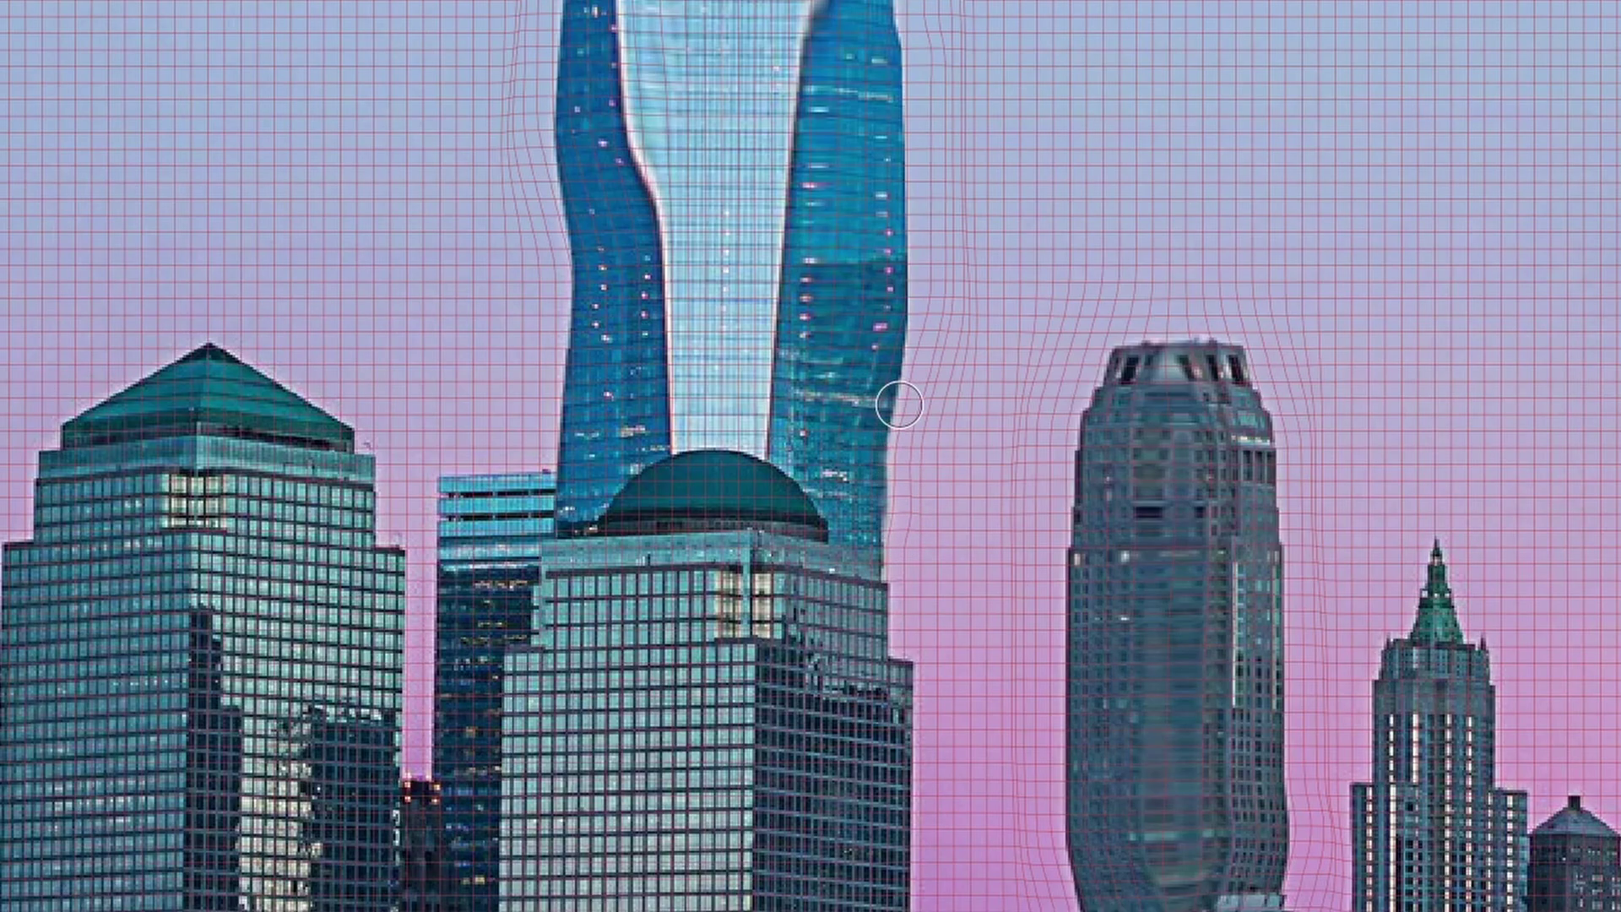
{"action": "left_click_drag", "start_coordinate": [900, 404], "coordinate": [899, 497]}
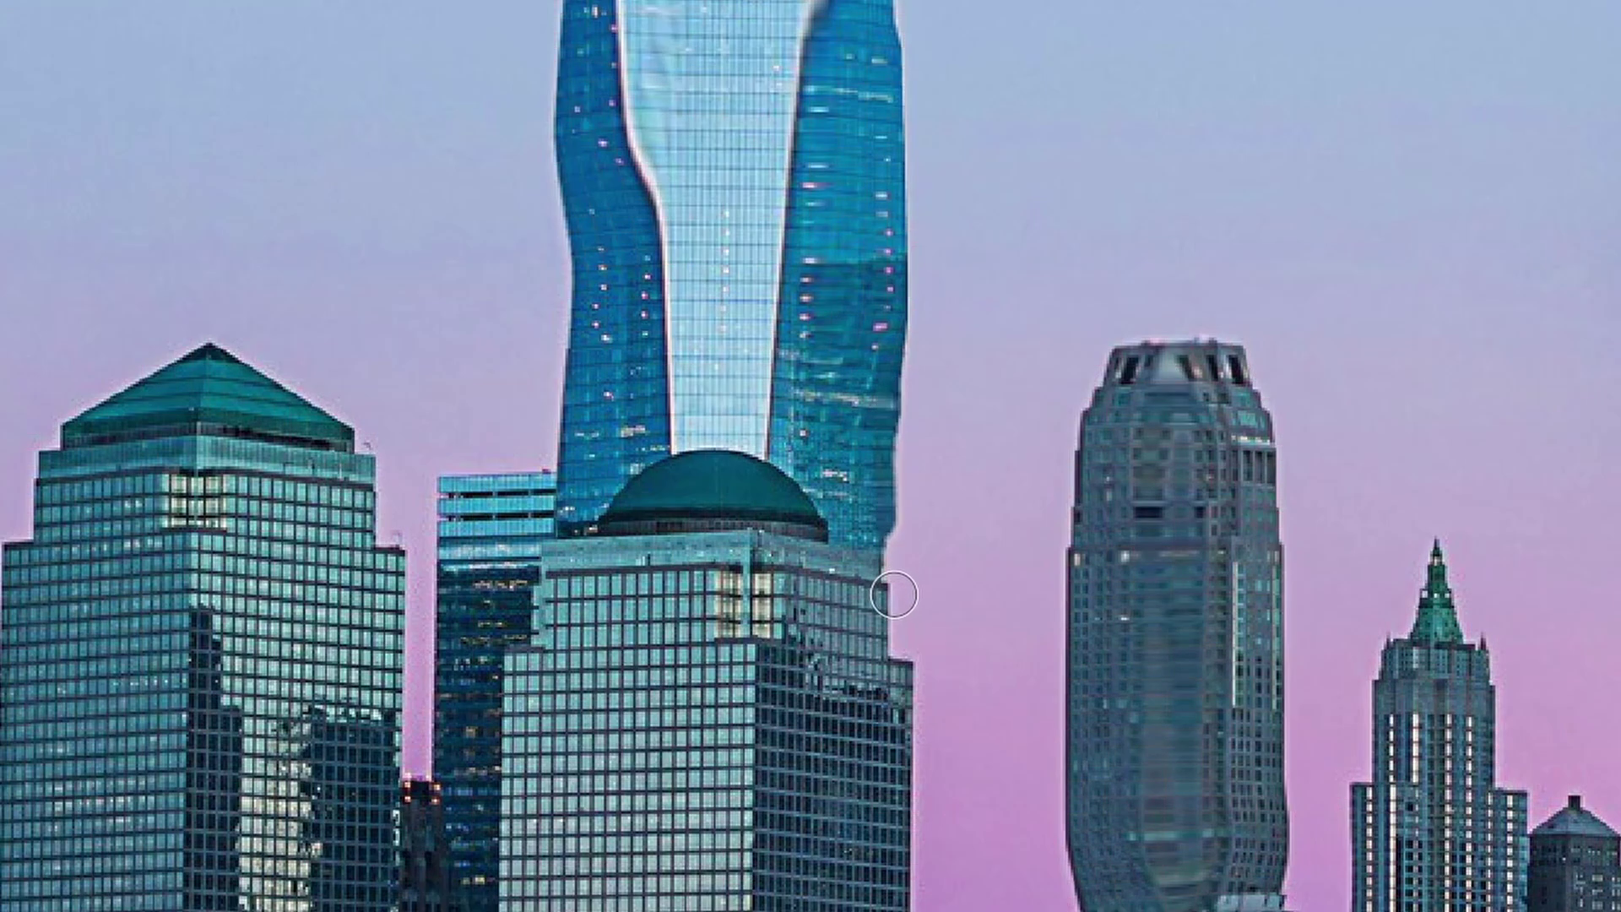
{"action": "left_click_drag", "start_coordinate": [894, 595], "coordinate": [897, 582]}
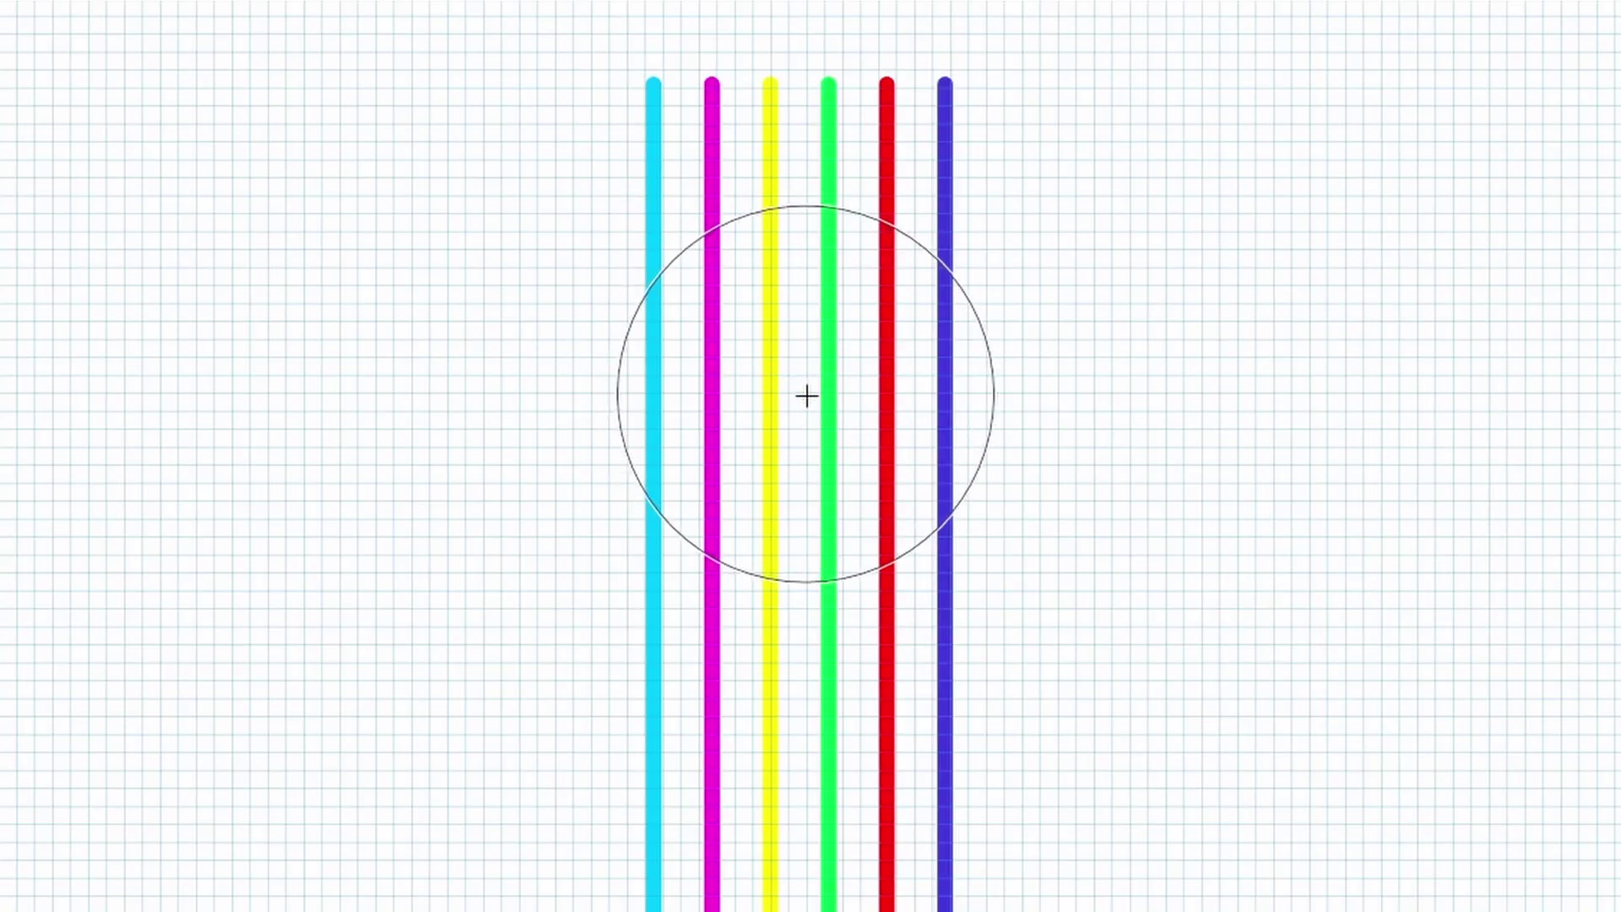
- Twirl the coloured lines in Demo_02 with the Liquify Twirl tool, raising the brush speed to 100%, and reset the mesh
{"action": "left_click_drag", "start_coordinate": [768, 371], "coordinate": [800, 388]}
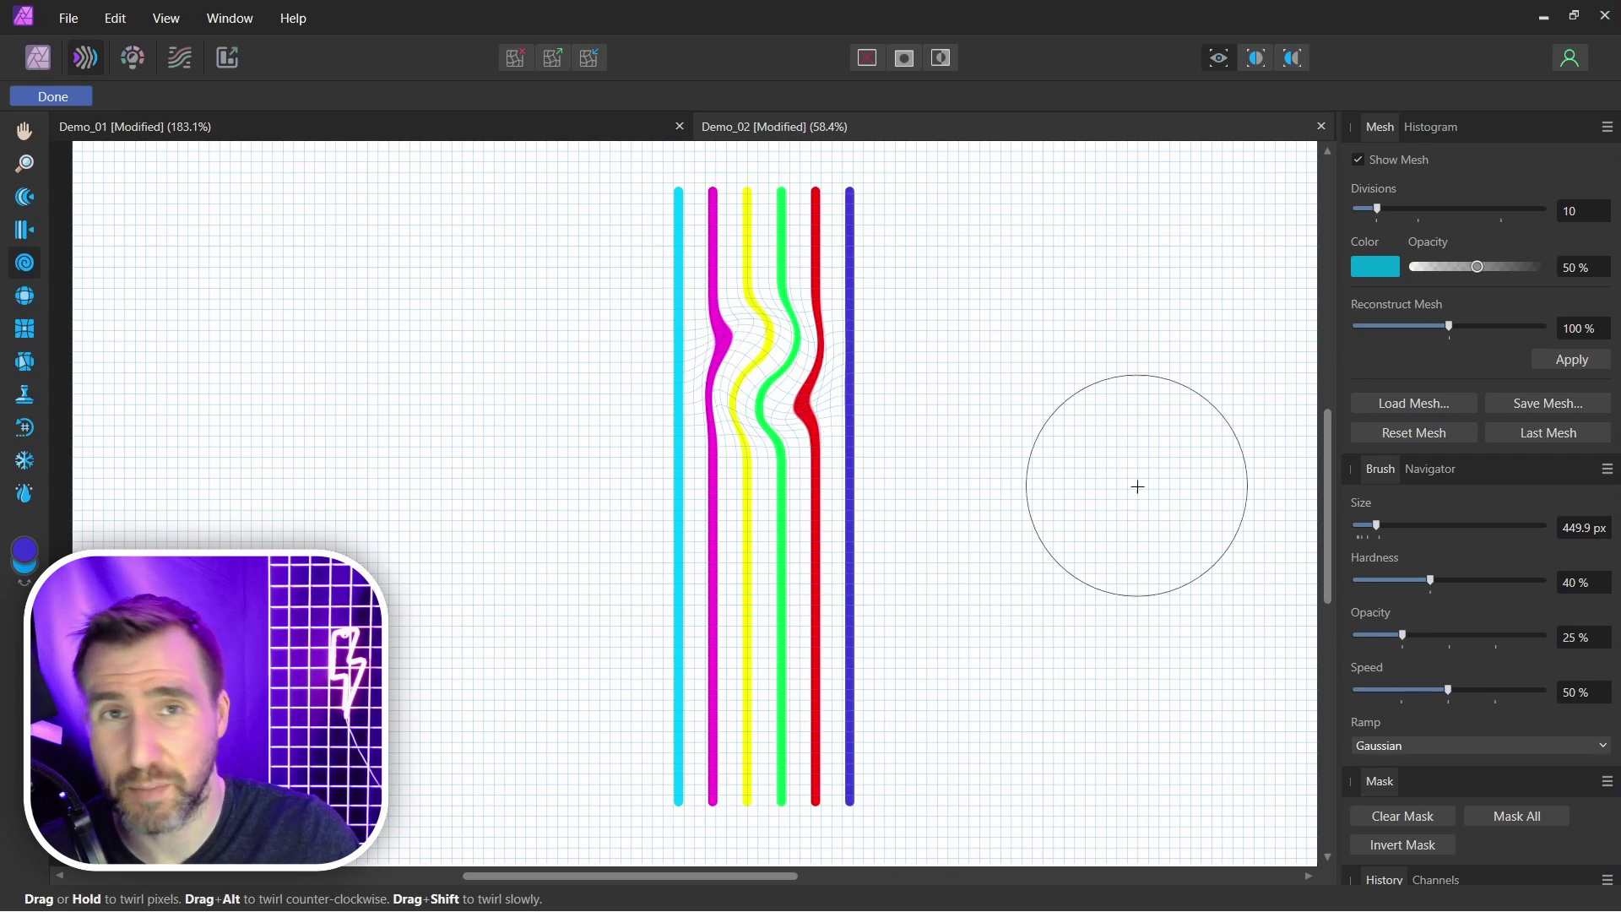
{"action": "left_click_drag", "start_coordinate": [1451, 688], "coordinate": [1496, 692]}
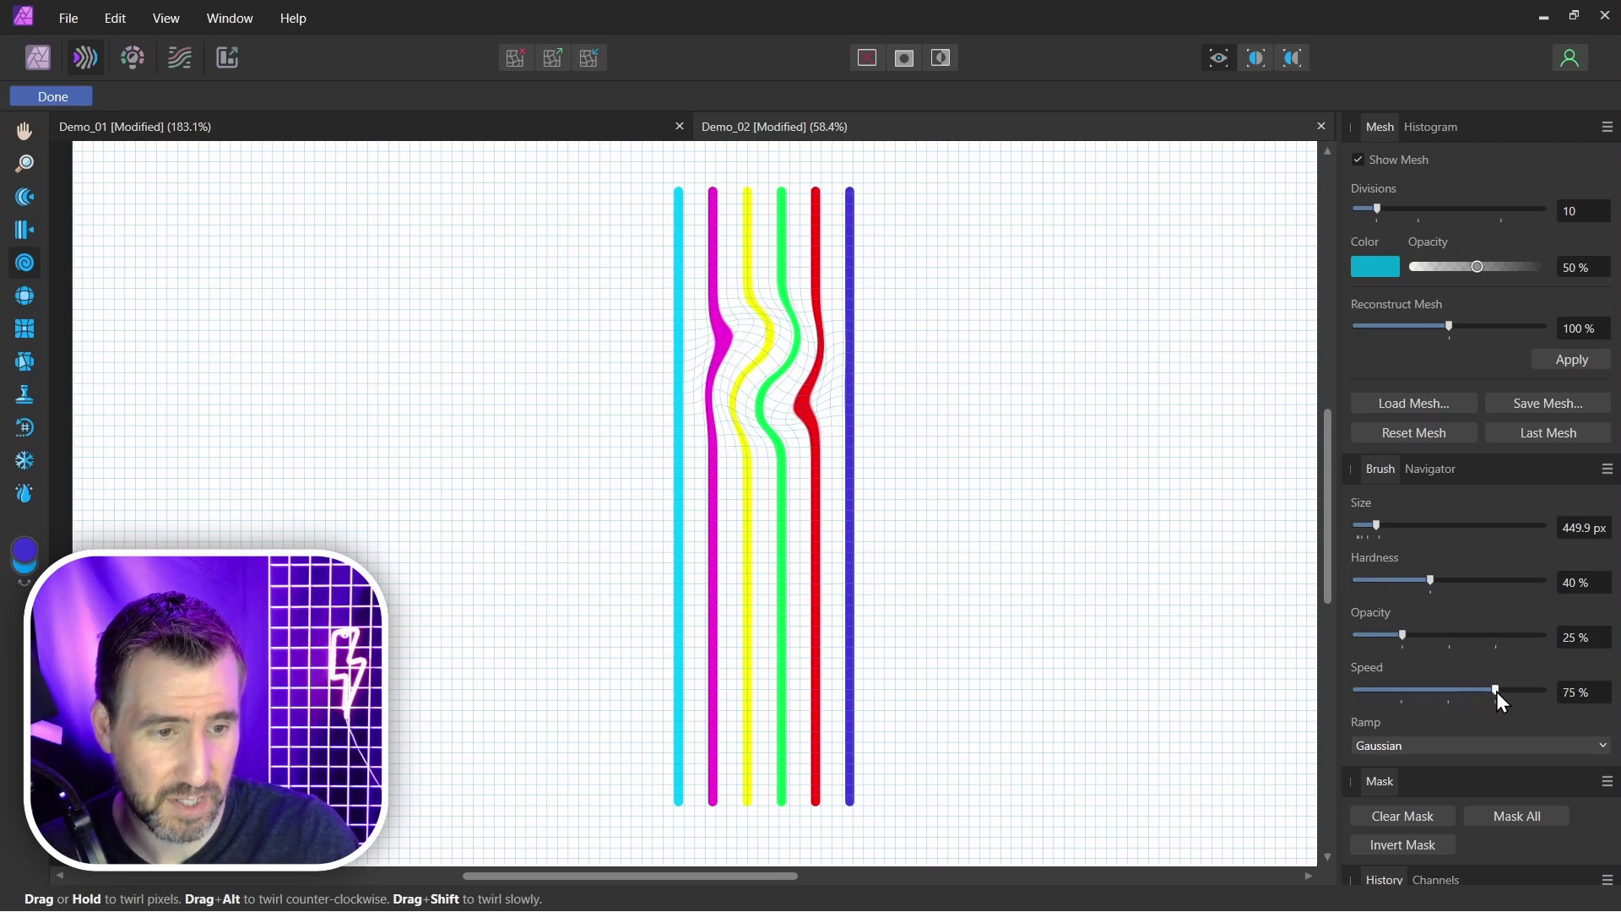
{"action": "left_click_drag", "start_coordinate": [761, 368], "coordinate": [761, 368]}
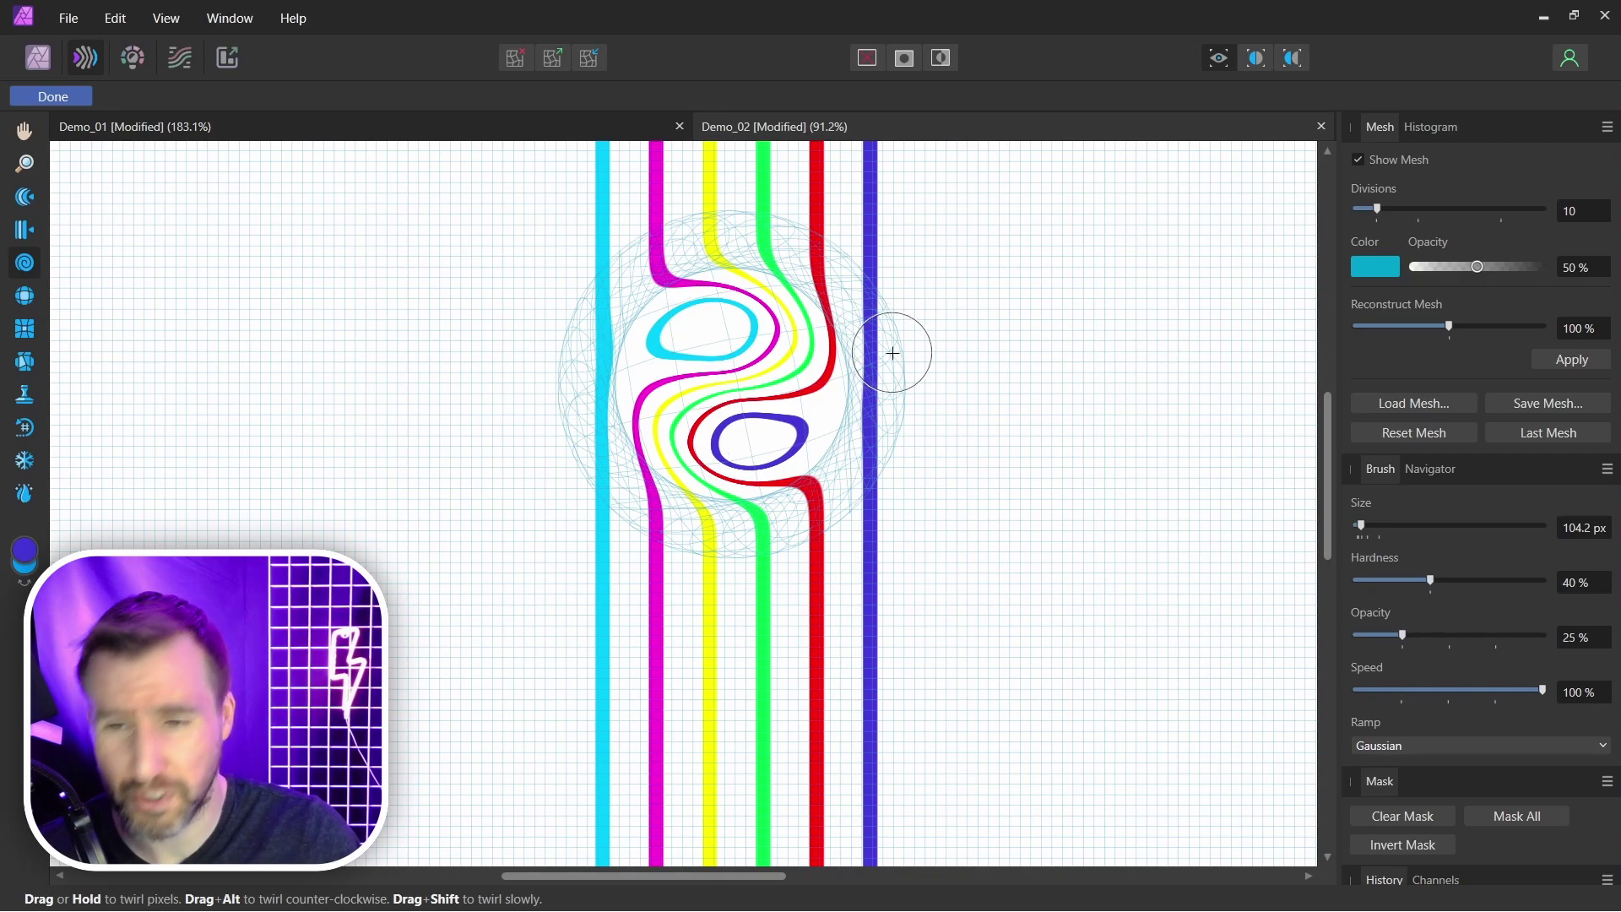
{"action": "left_click", "coordinate": [1422, 435]}
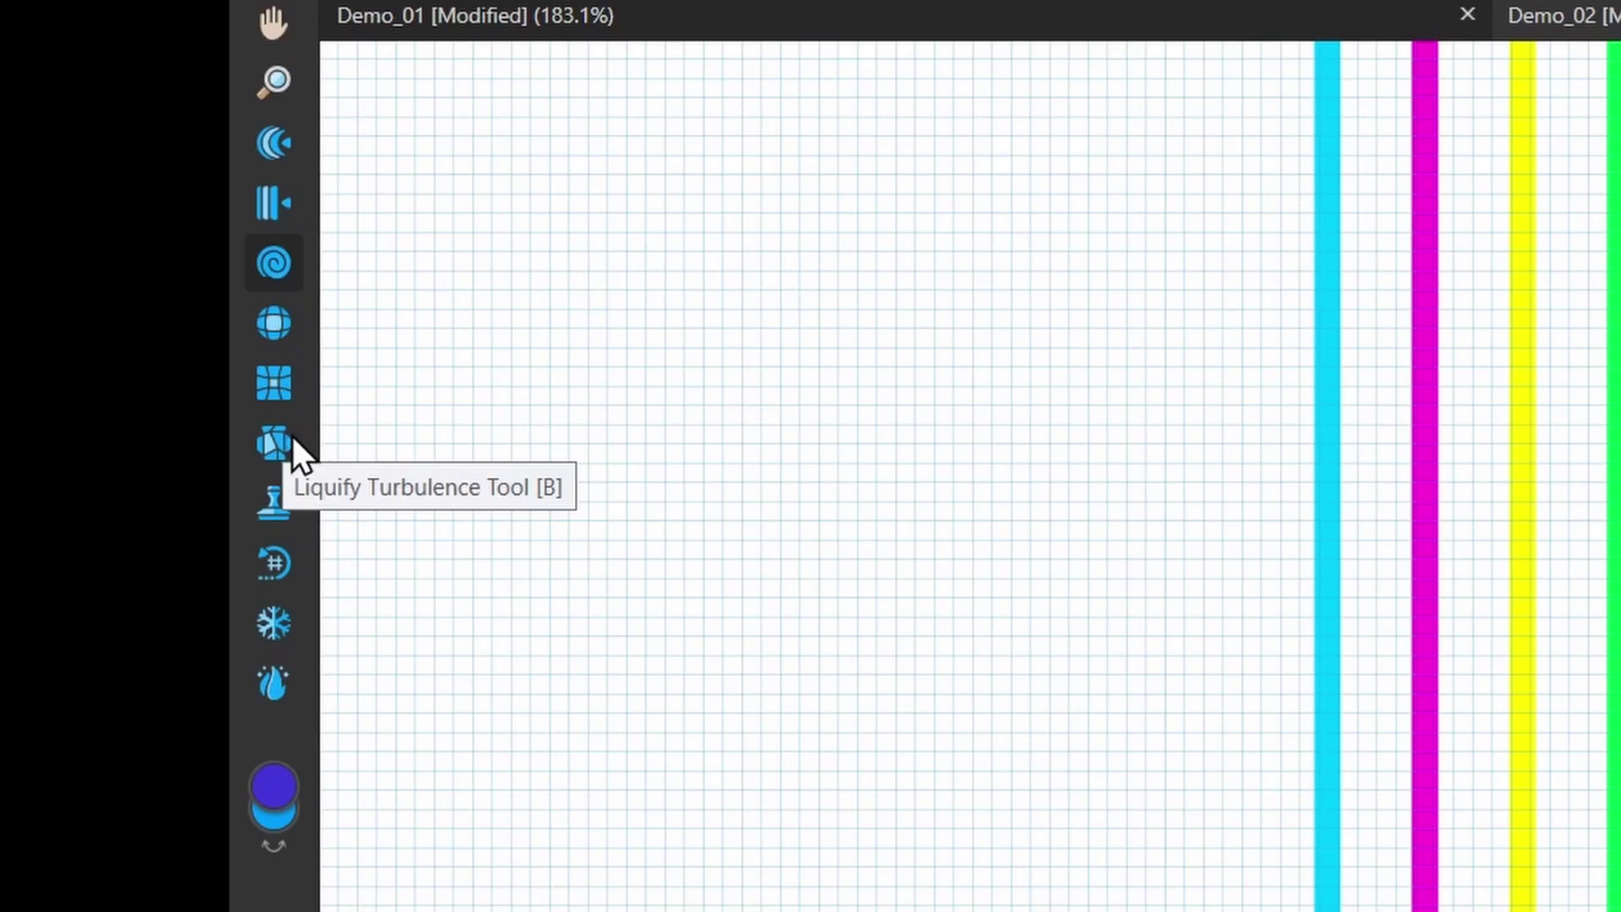
- Scramble the middle of the coloured lines with the Liquify Turbulence tool at a brush size of 557.5 px
{"action": "left_click", "coordinate": [275, 439]}
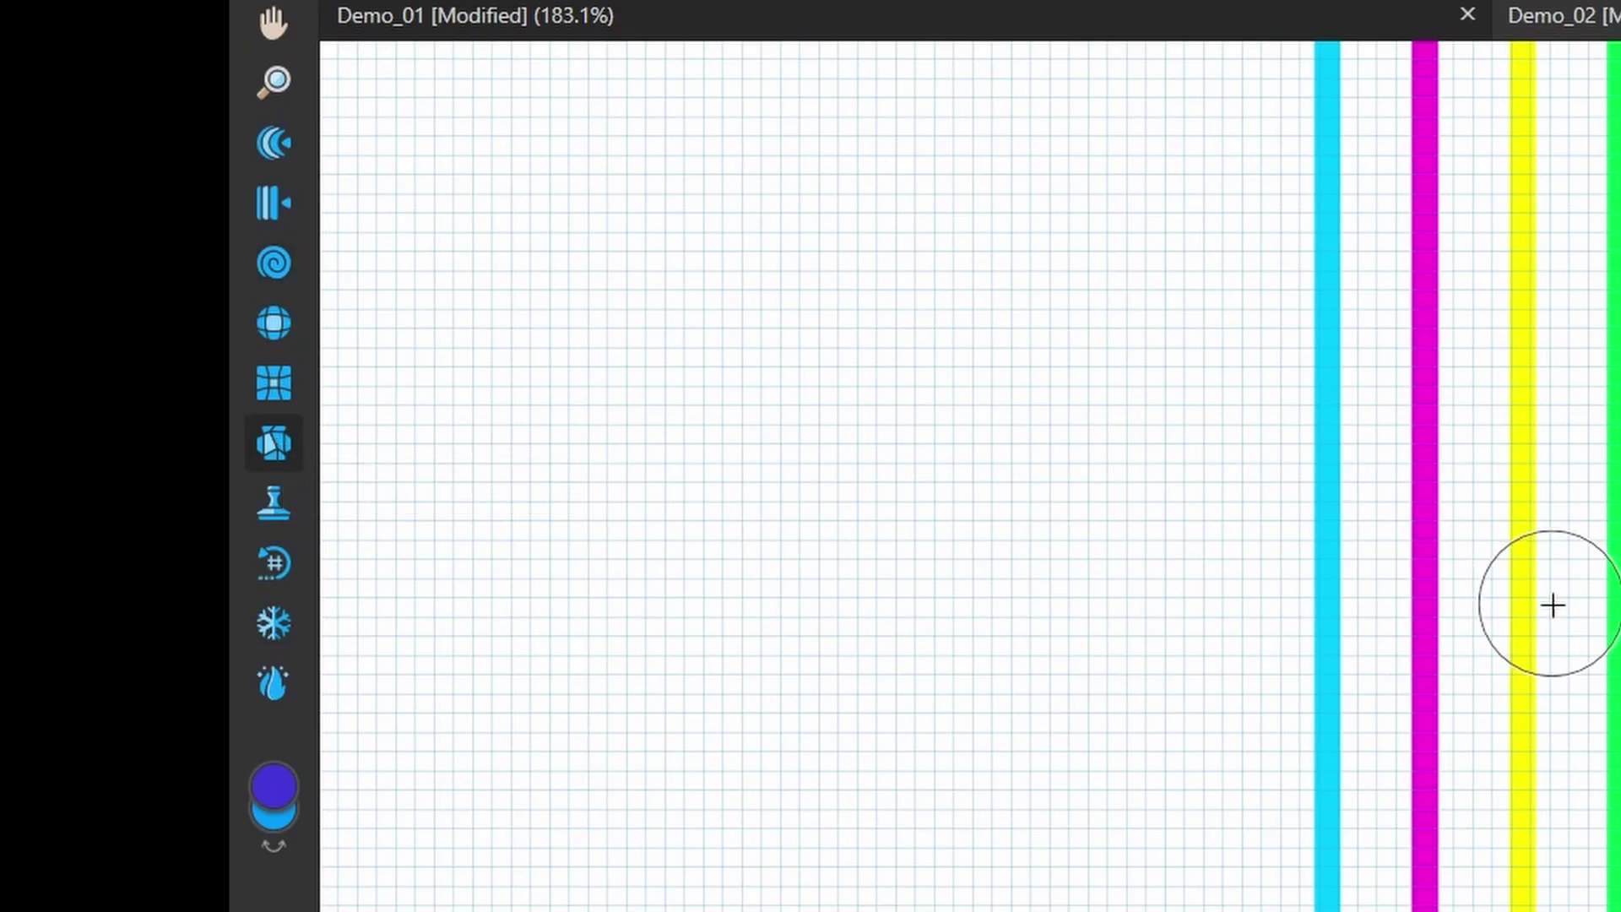
{"action": "key", "text": "]"}
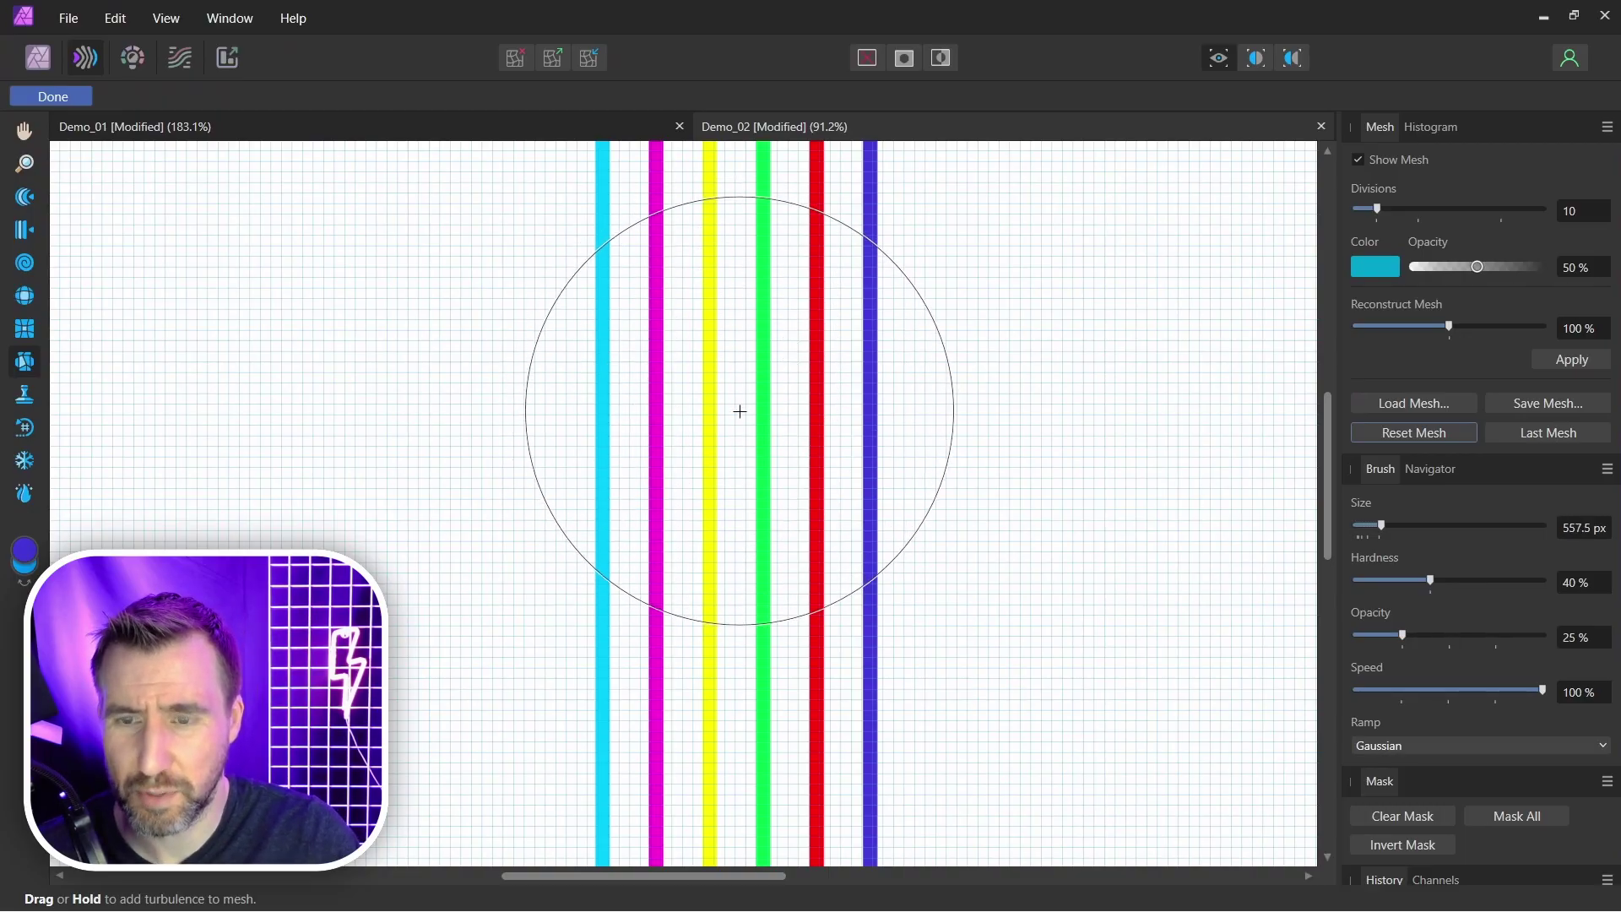
{"action": "left_click_drag", "start_coordinate": [739, 409], "coordinate": [738, 408]}
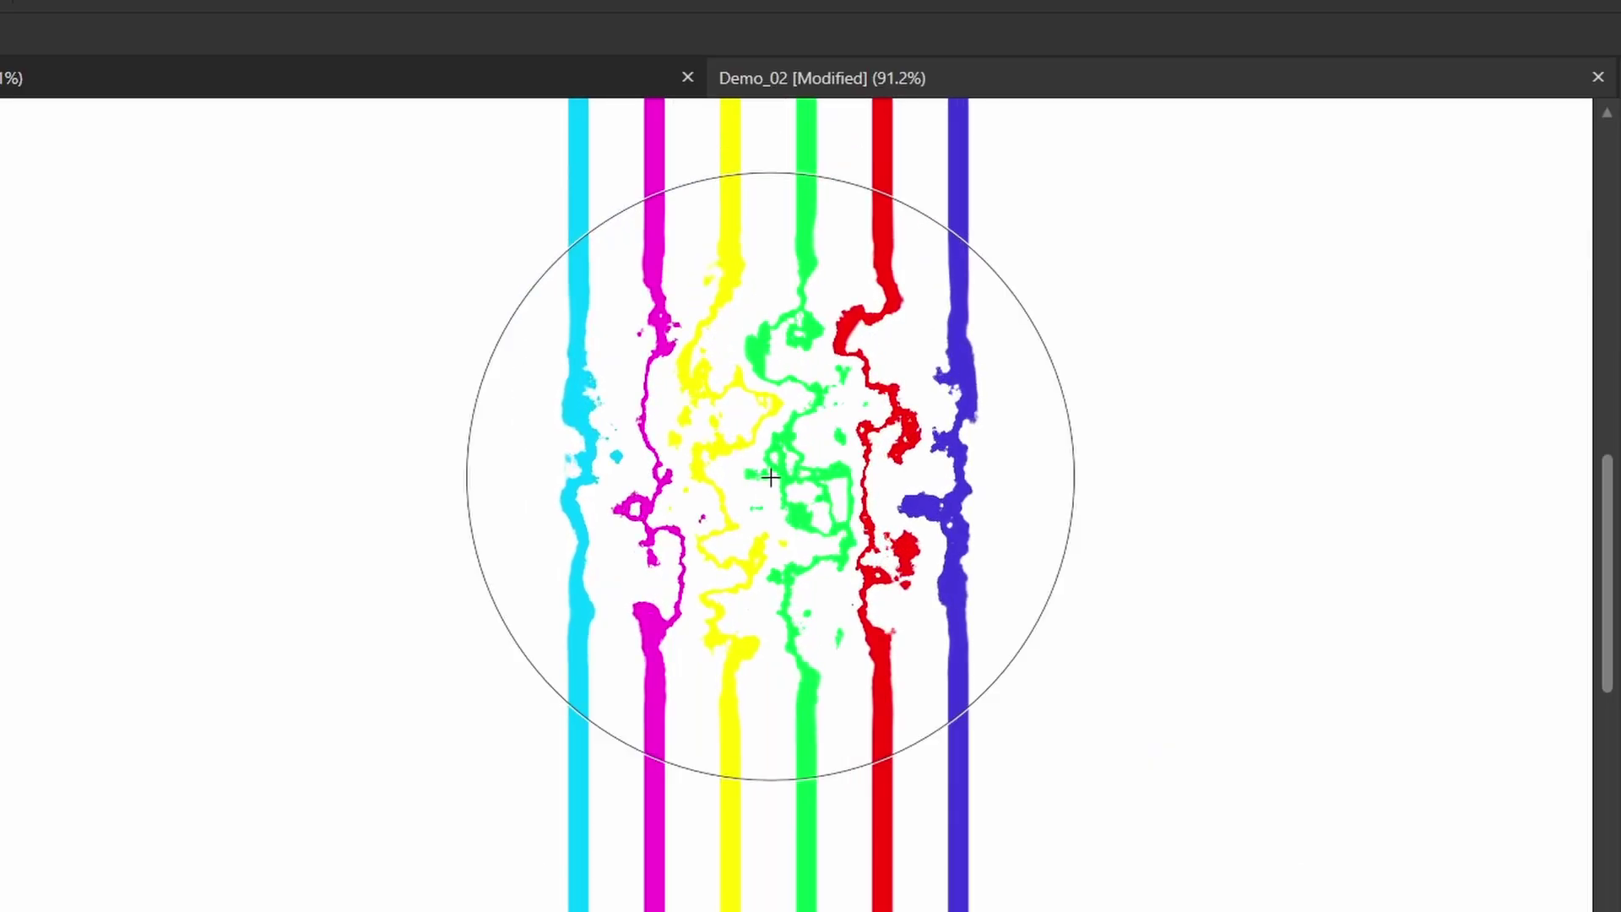
{"action": "left_click_drag", "start_coordinate": [770, 477], "coordinate": [832, 549]}
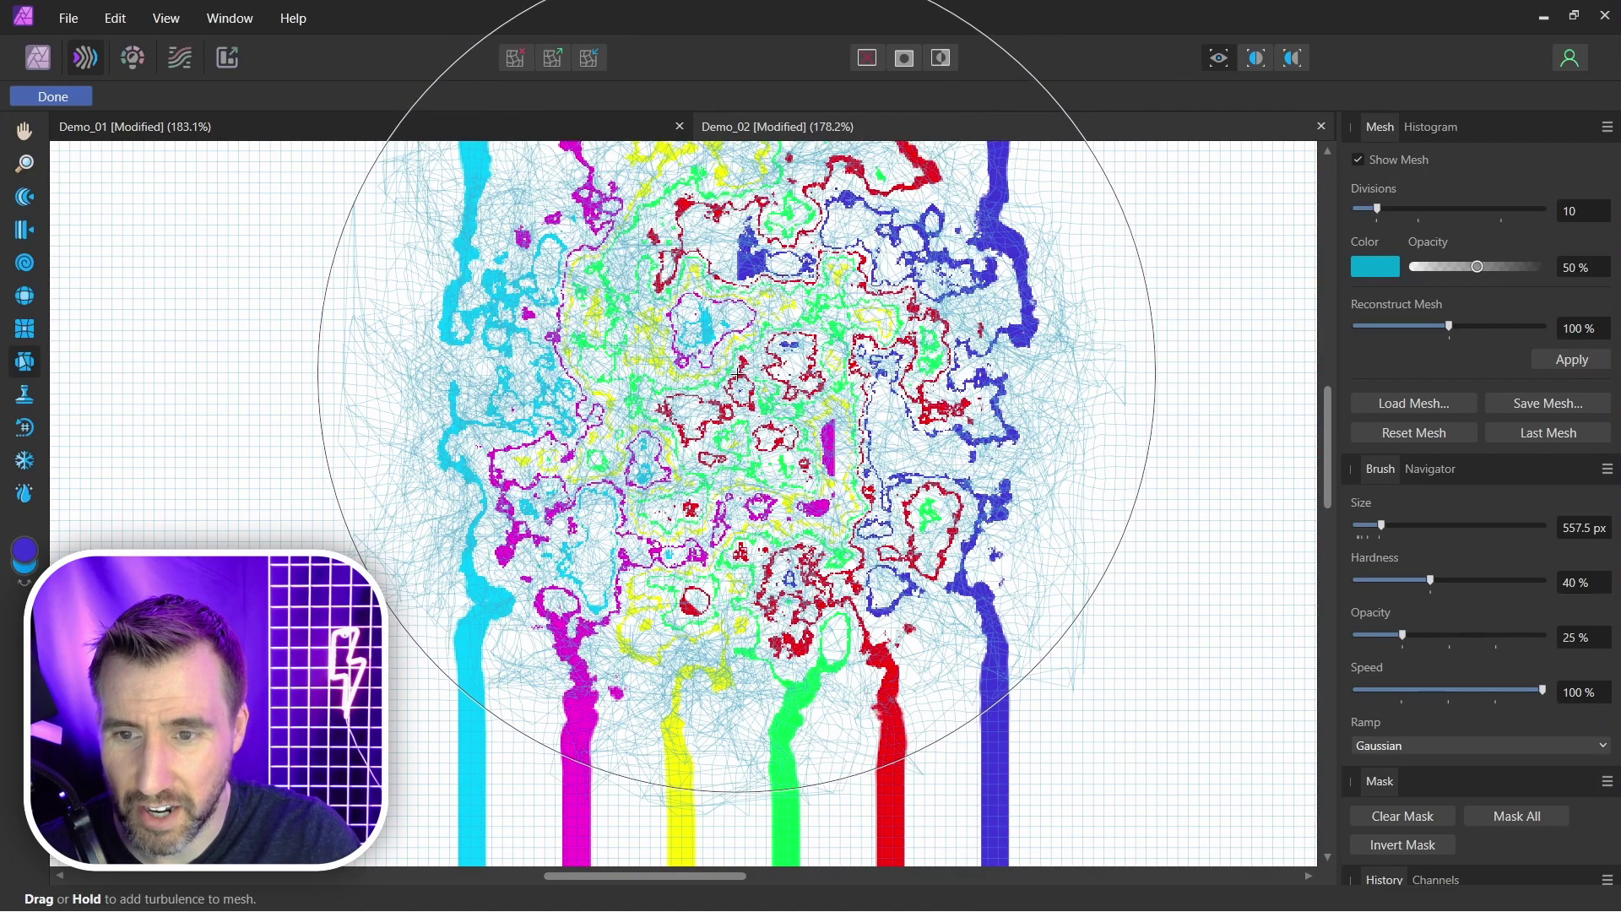
{"action": "scroll", "coordinate": [783, 315], "scroll_direction": "down", "scroll_amount": 3}
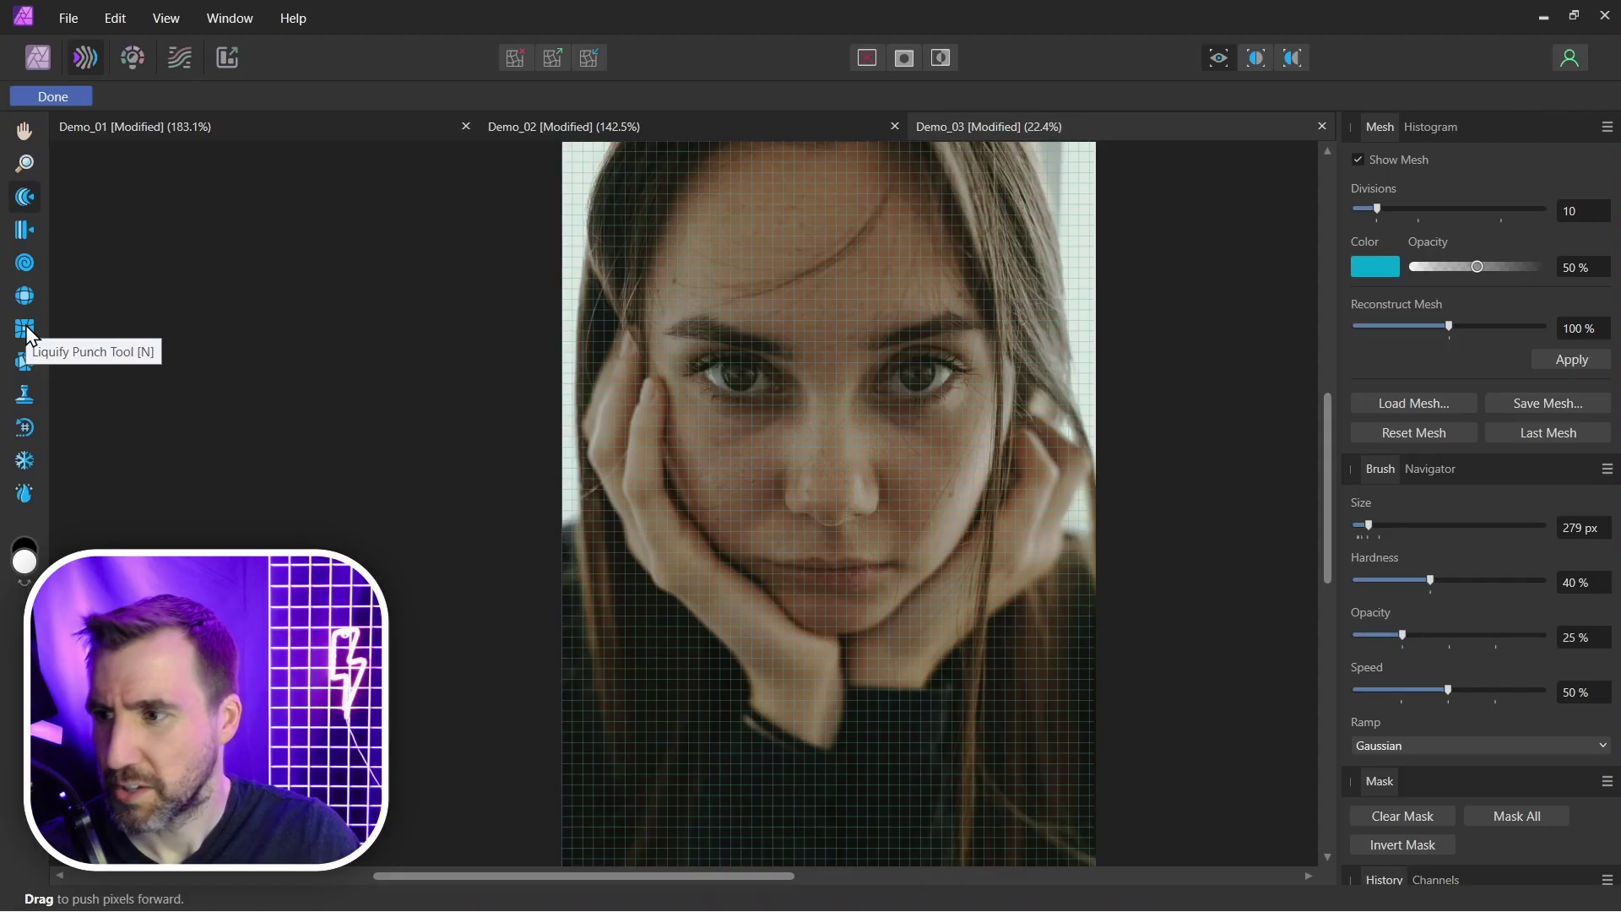
- Try the Liquify Punch and Pinch tools on the Demo_03 portrait, enlarging the brush to 742.2 px, and reset the mesh
{"action": "left_click", "coordinate": [271, 497]}
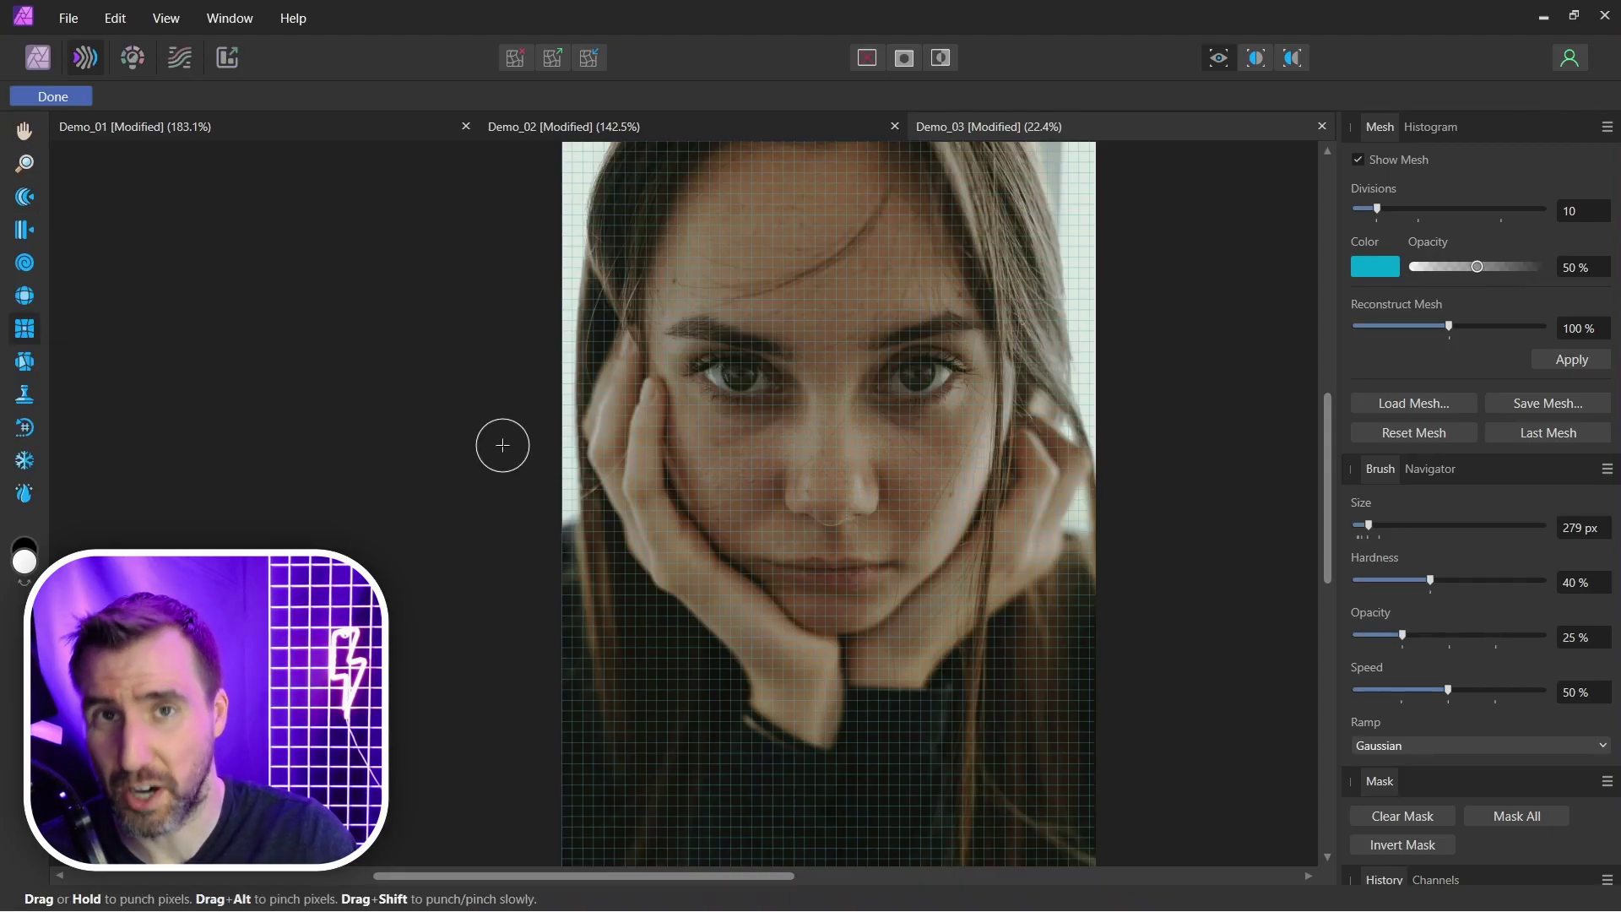
{"action": "scroll", "coordinate": [737, 362], "scroll_direction": "up", "scroll_amount": 2}
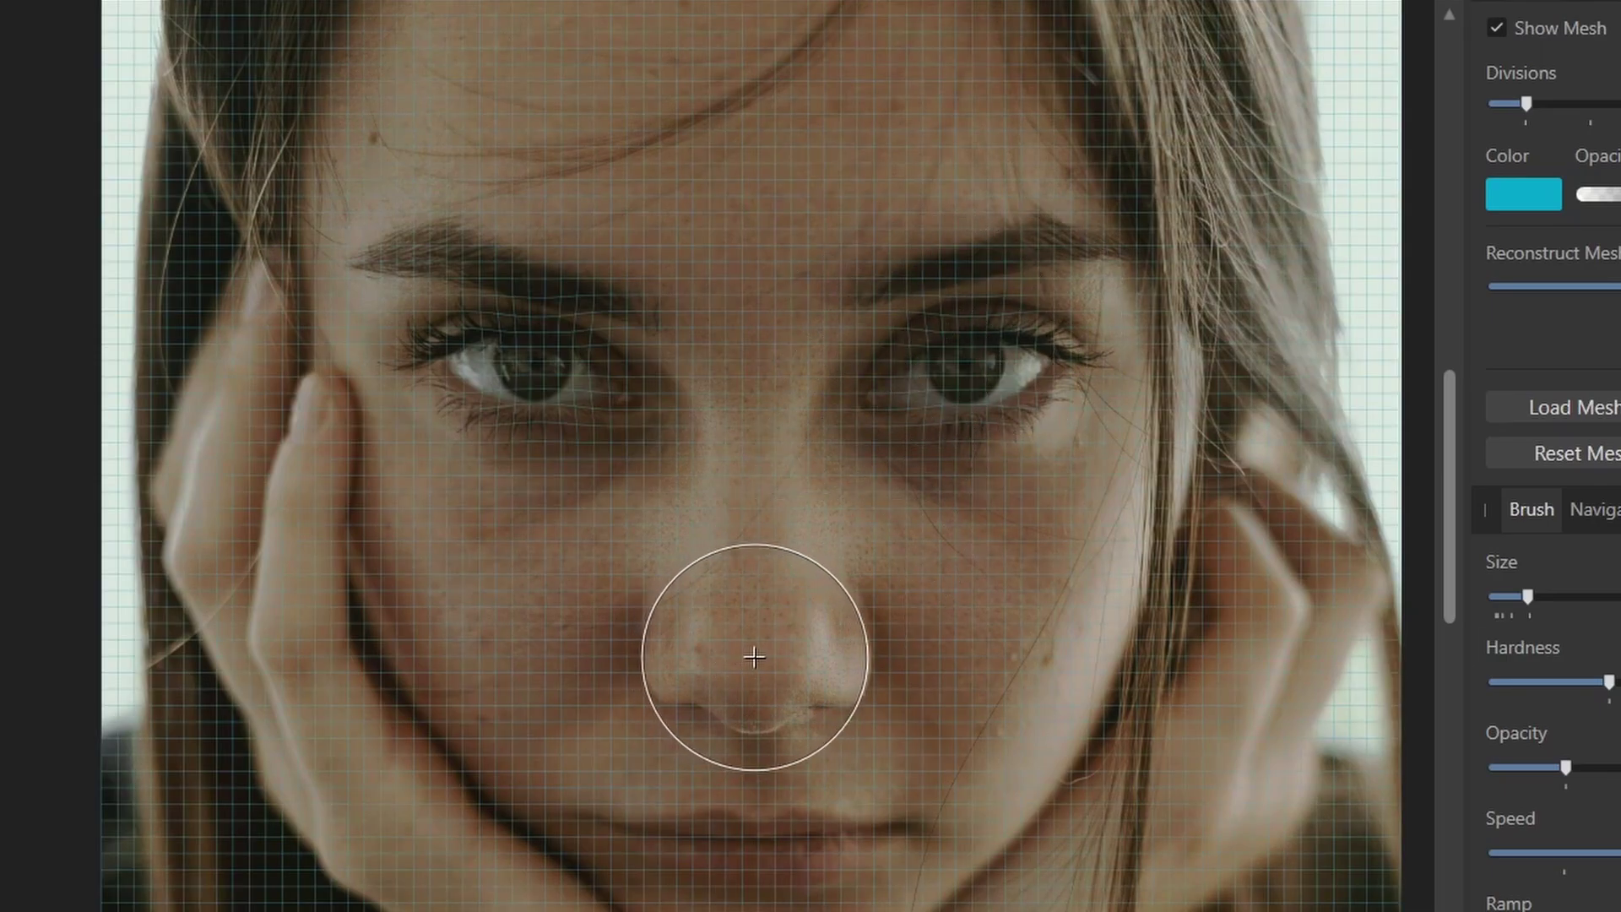
{"action": "key", "text": "bracketright"}
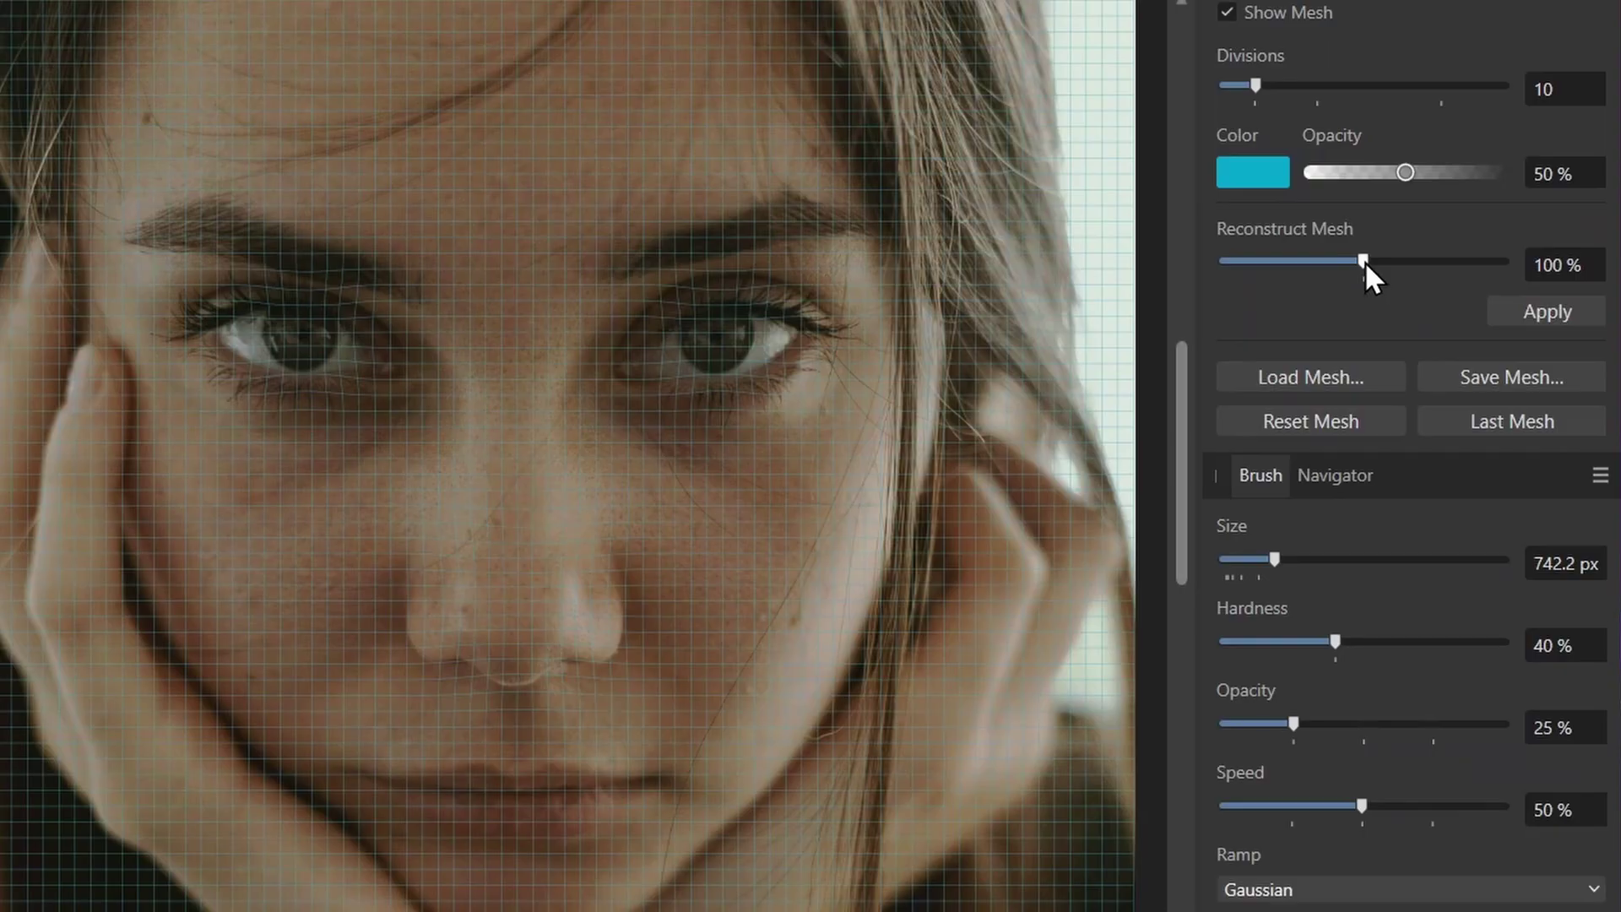
{"action": "mouse_move", "coordinate": [1364, 260]}
{"action": "left_mouse_down"}
{"action": "mouse_move", "coordinate": [1216, 269]}
{"action": "mouse_move", "coordinate": [1368, 282]}
{"action": "left_mouse_up"}
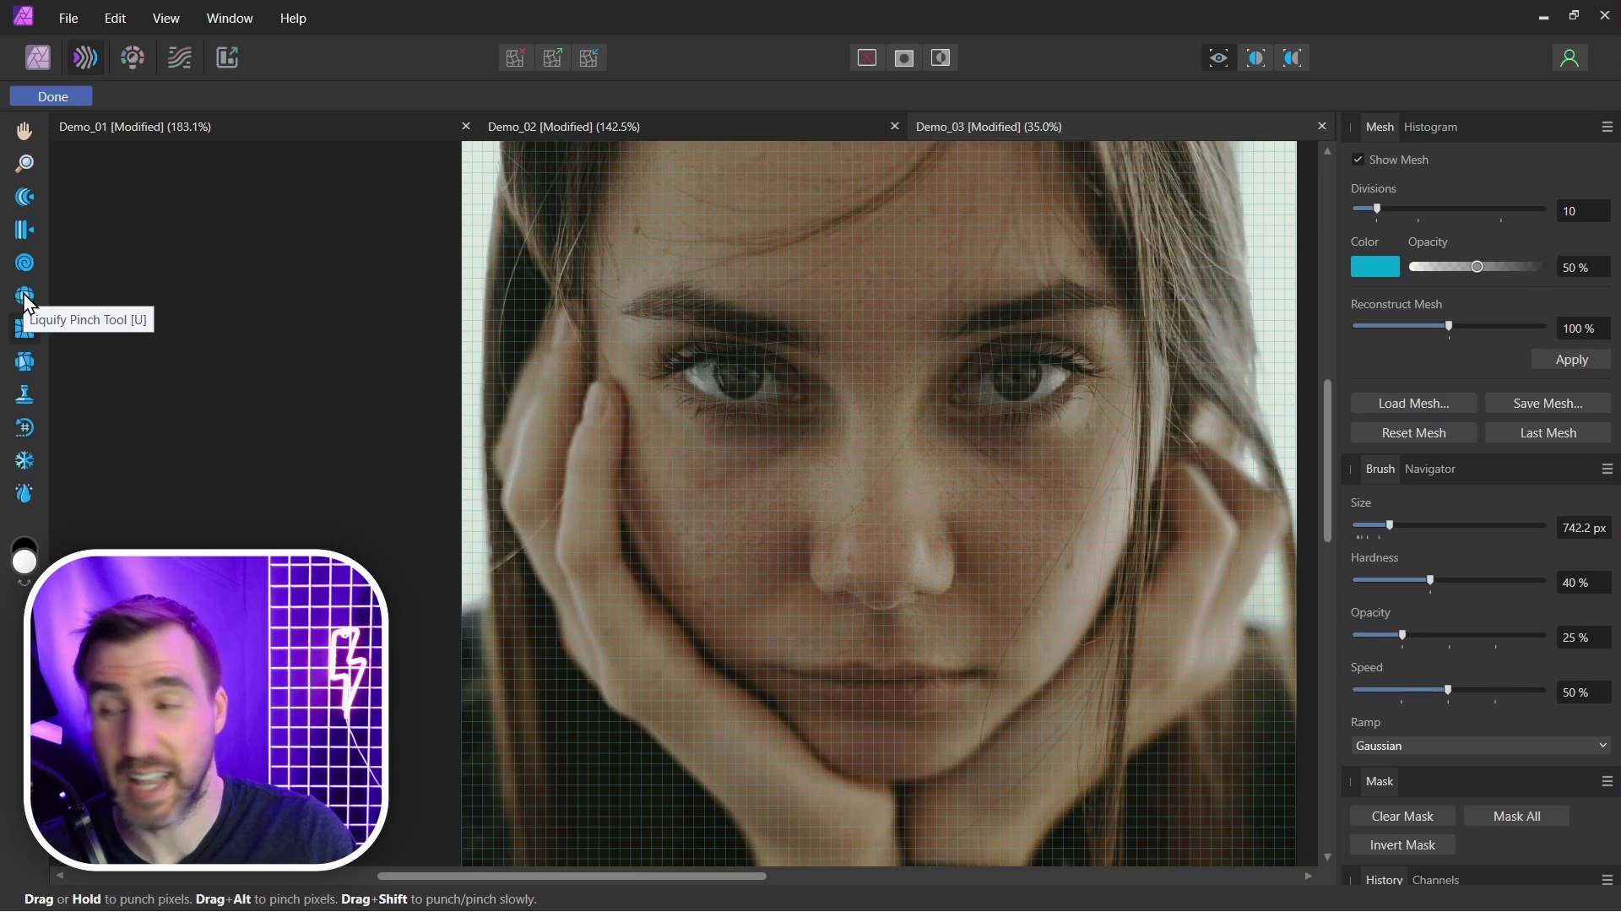
{"action": "left_click", "coordinate": [24, 297]}
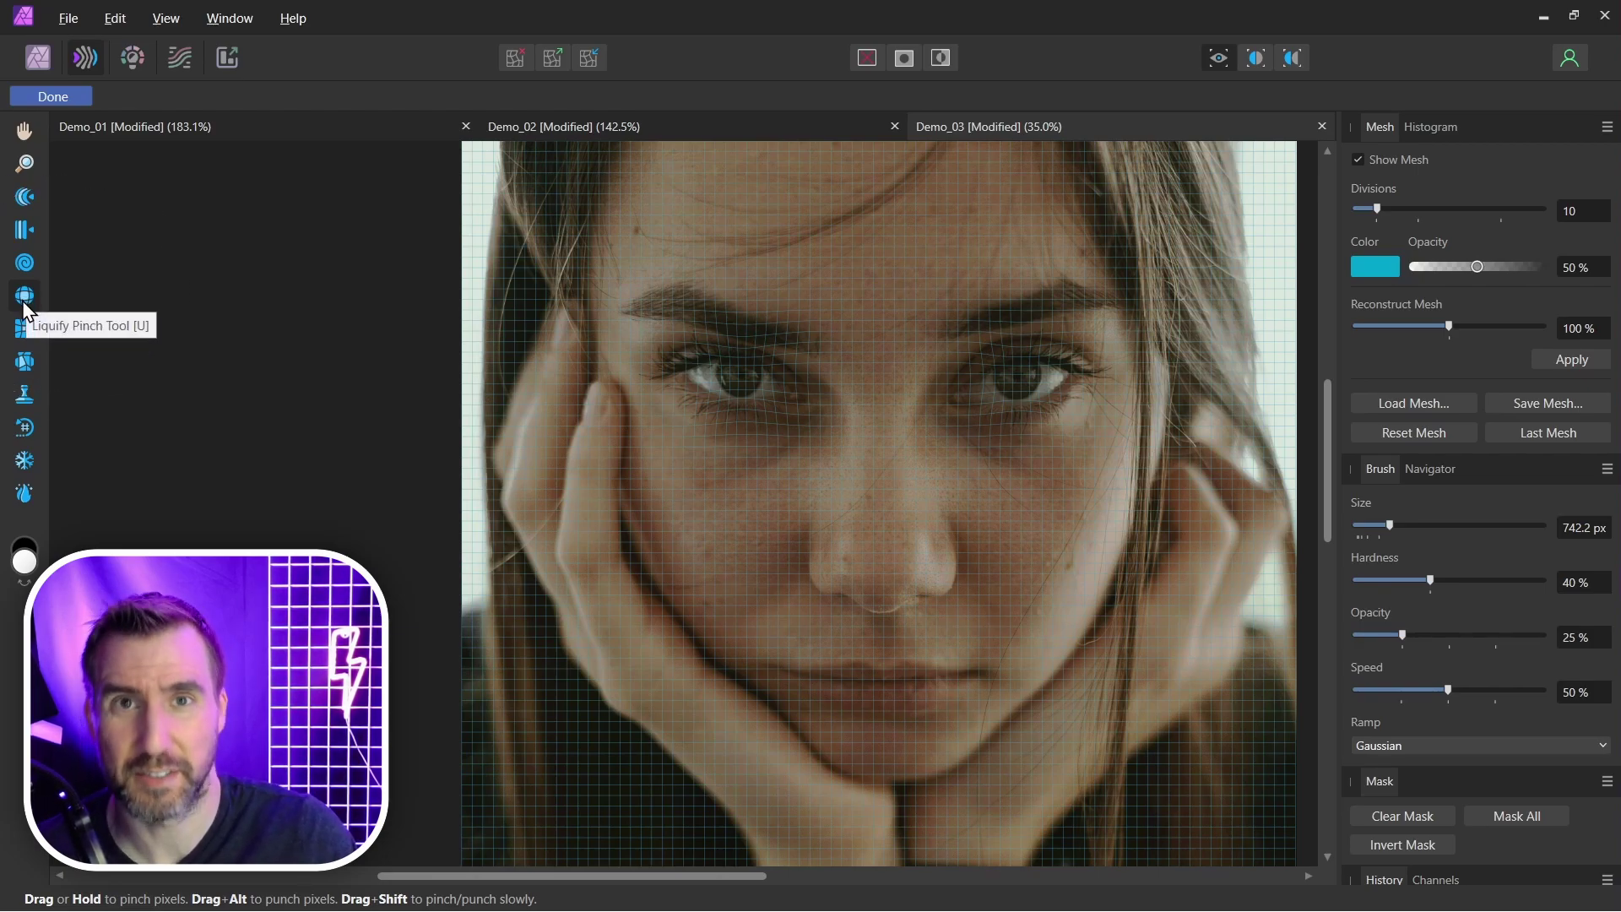
{"action": "left_click", "coordinate": [1412, 433]}
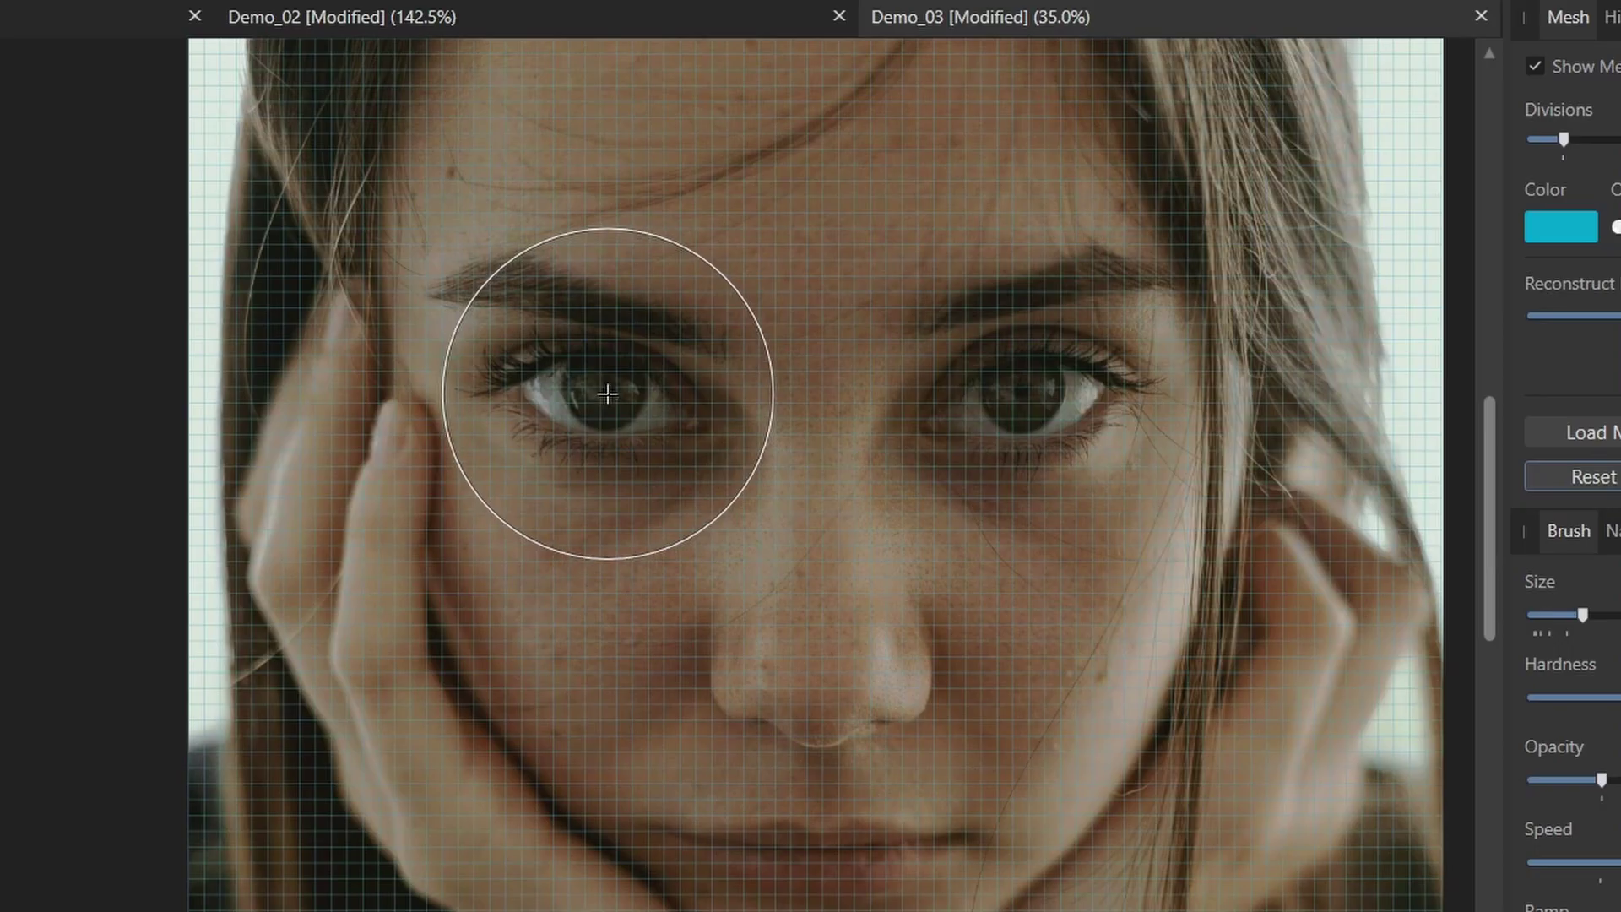
- Enlarge the portrait's left-hand eye with Liquify Punch and copy that distortion onto the other eye with the Liquify Mesh Clone tool
{"action": "left_click", "coordinate": [609, 388]}
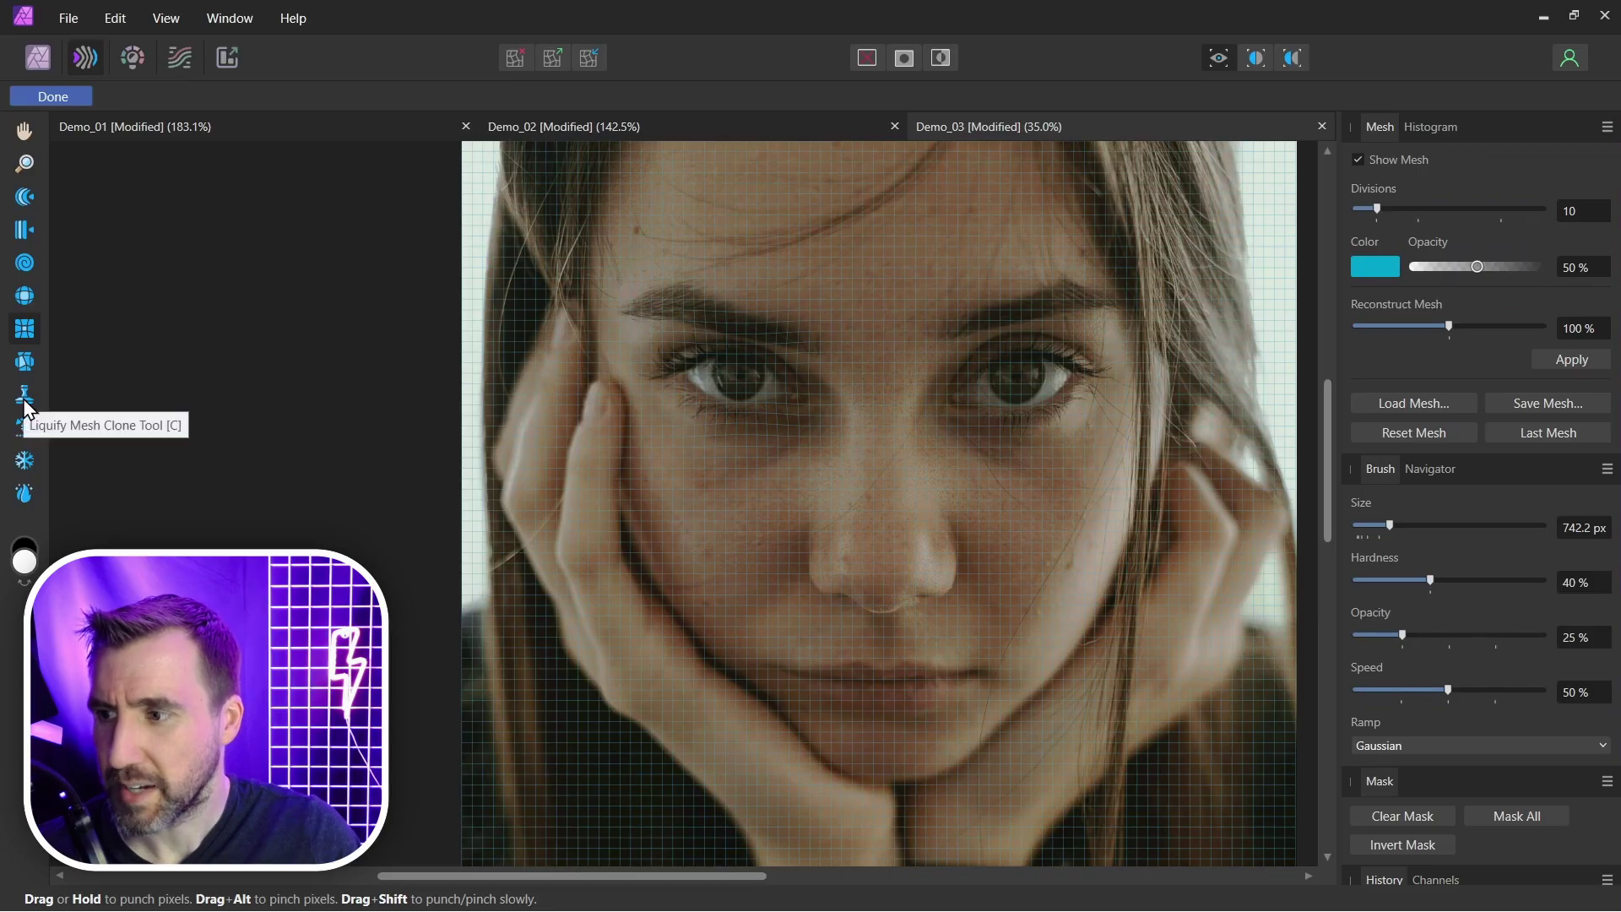
{"action": "left_click", "coordinate": [25, 403]}
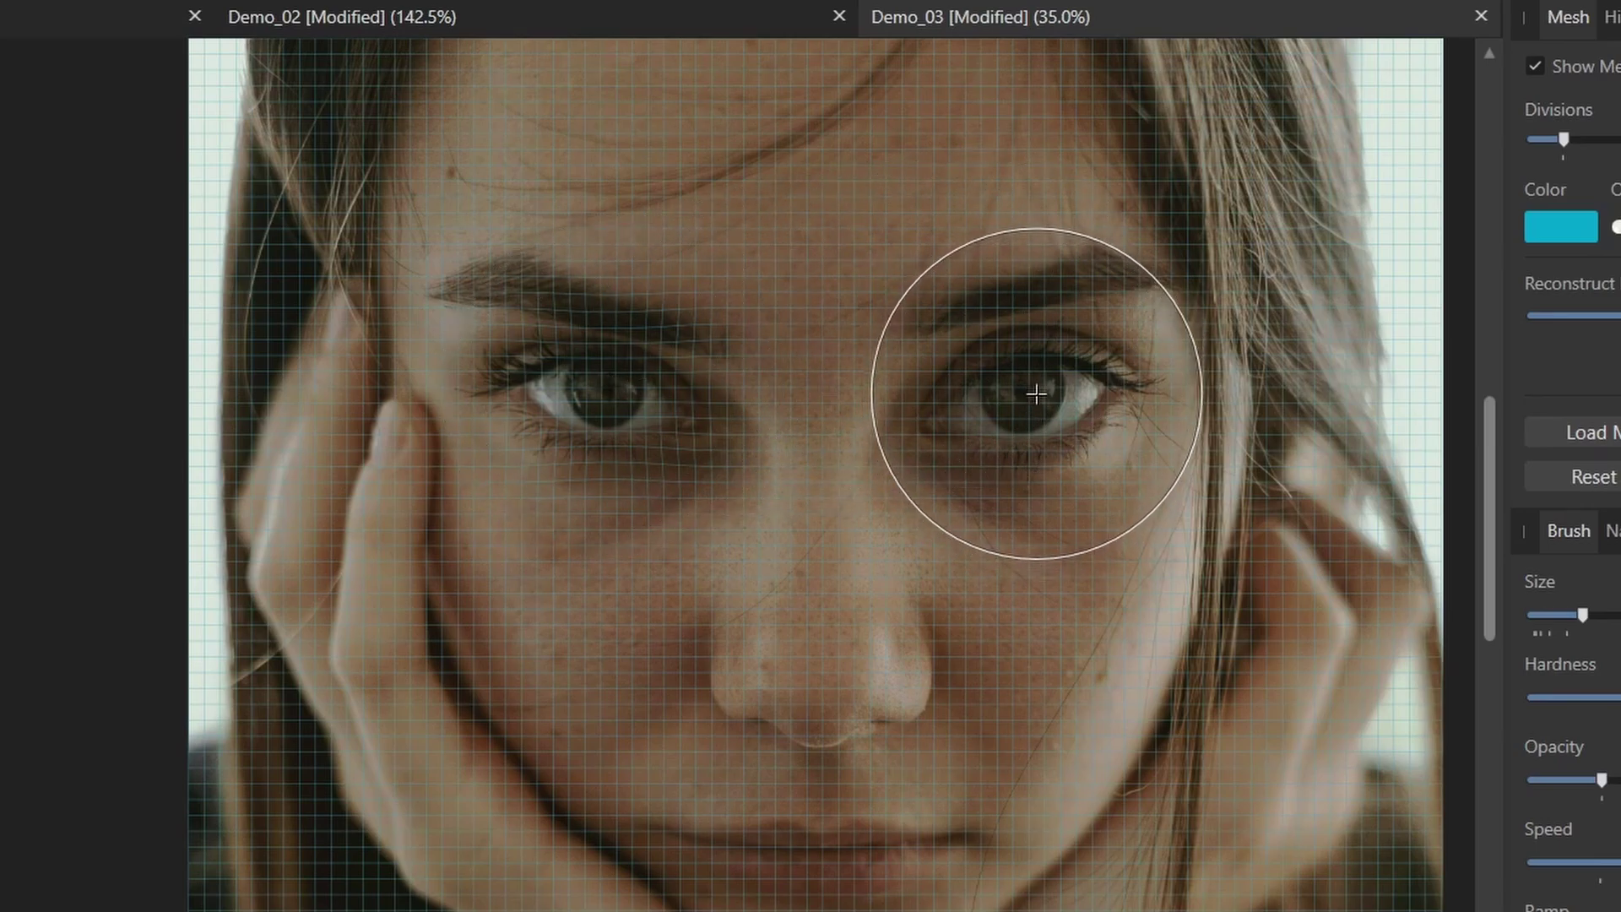
{"action": "left_click_drag", "start_coordinate": [1036, 393], "coordinate": [1032, 392]}
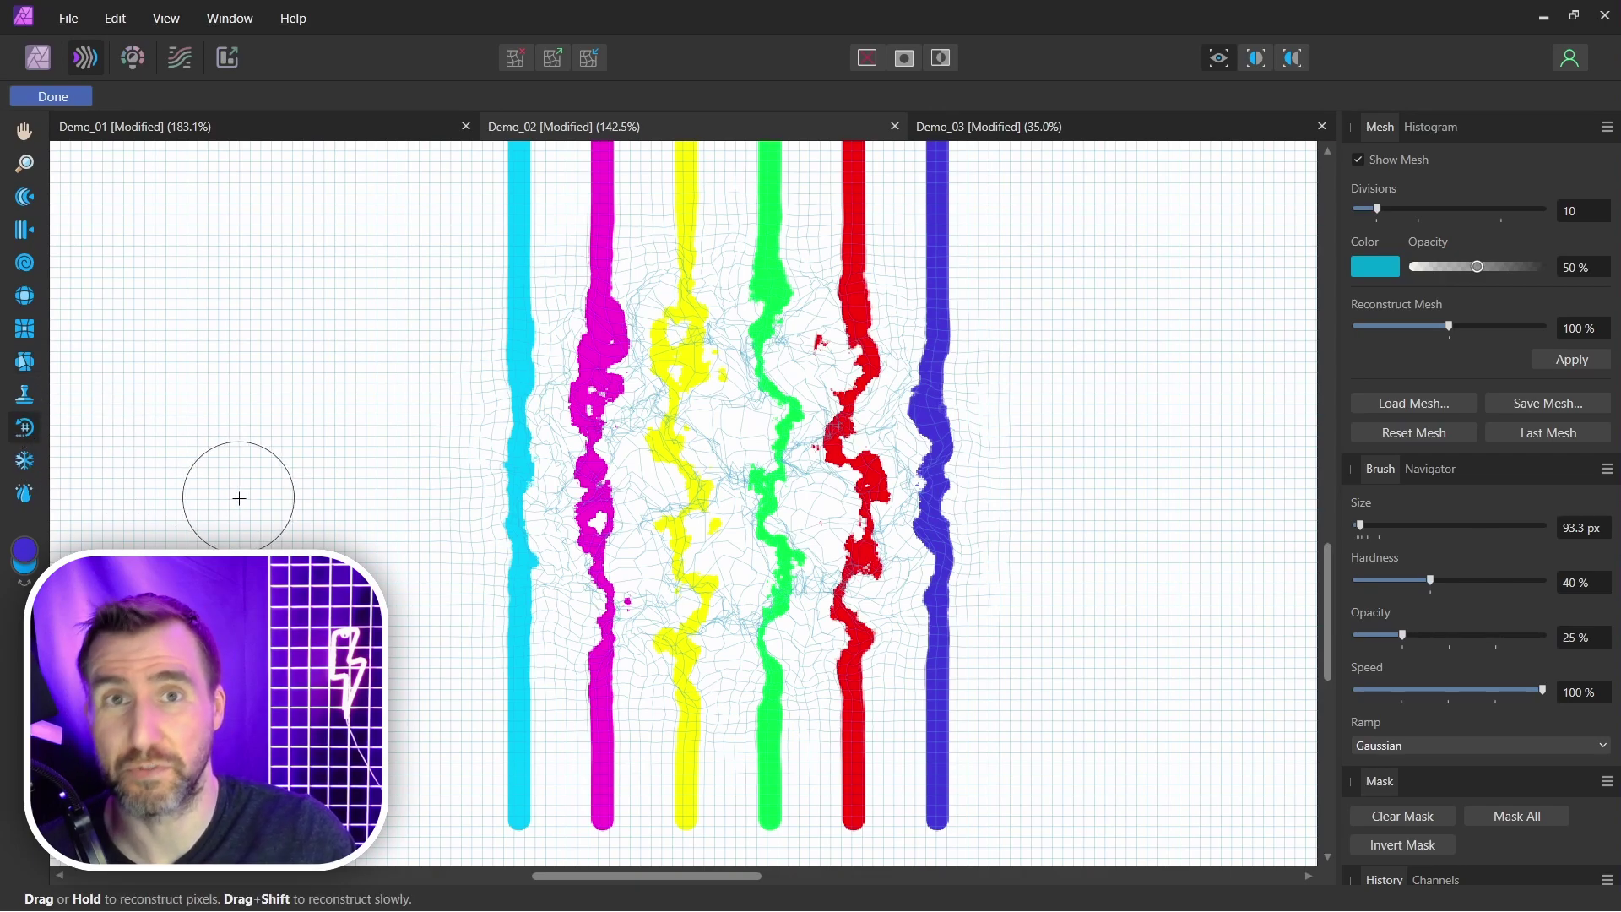
- Restore the scrambled cyan and yellow lines in Demo_02 with the Liquify Reconstruct tool at a brush speed of 36%
{"action": "scroll", "coordinate": [699, 346], "scroll_direction": "up", "scroll_amount": 3}
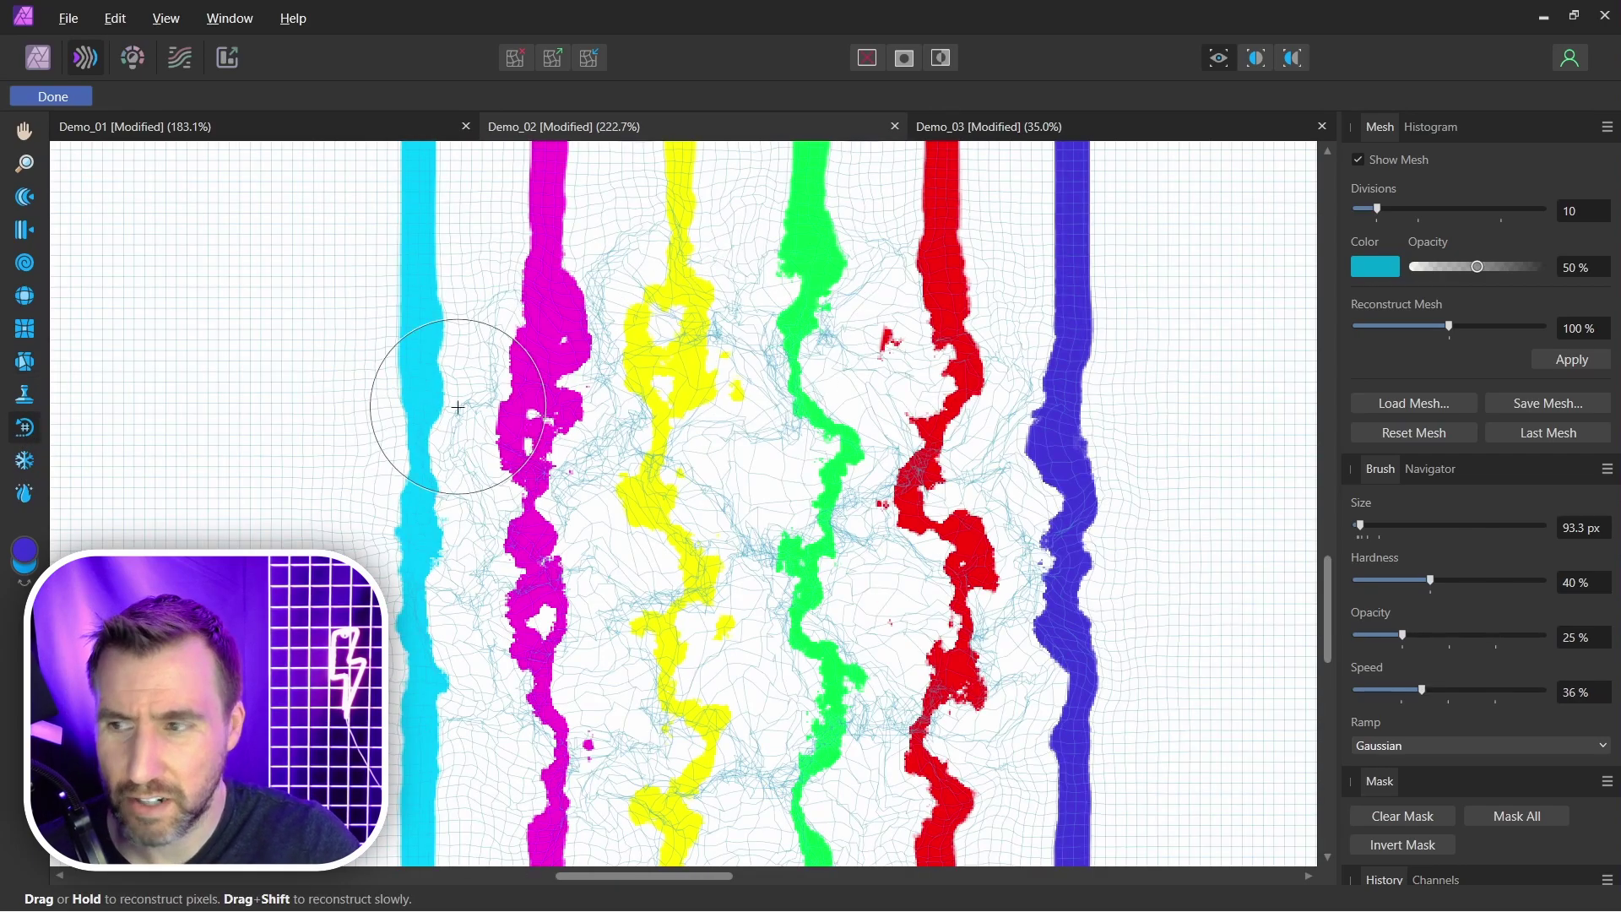
{"action": "mouse_move", "coordinate": [662, 314]}
{"action": "left_mouse_down"}
{"action": "mouse_move", "coordinate": [646, 252]}
{"action": "mouse_move", "coordinate": [658, 282]}
{"action": "mouse_move", "coordinate": [711, 292]}
{"action": "left_mouse_up"}
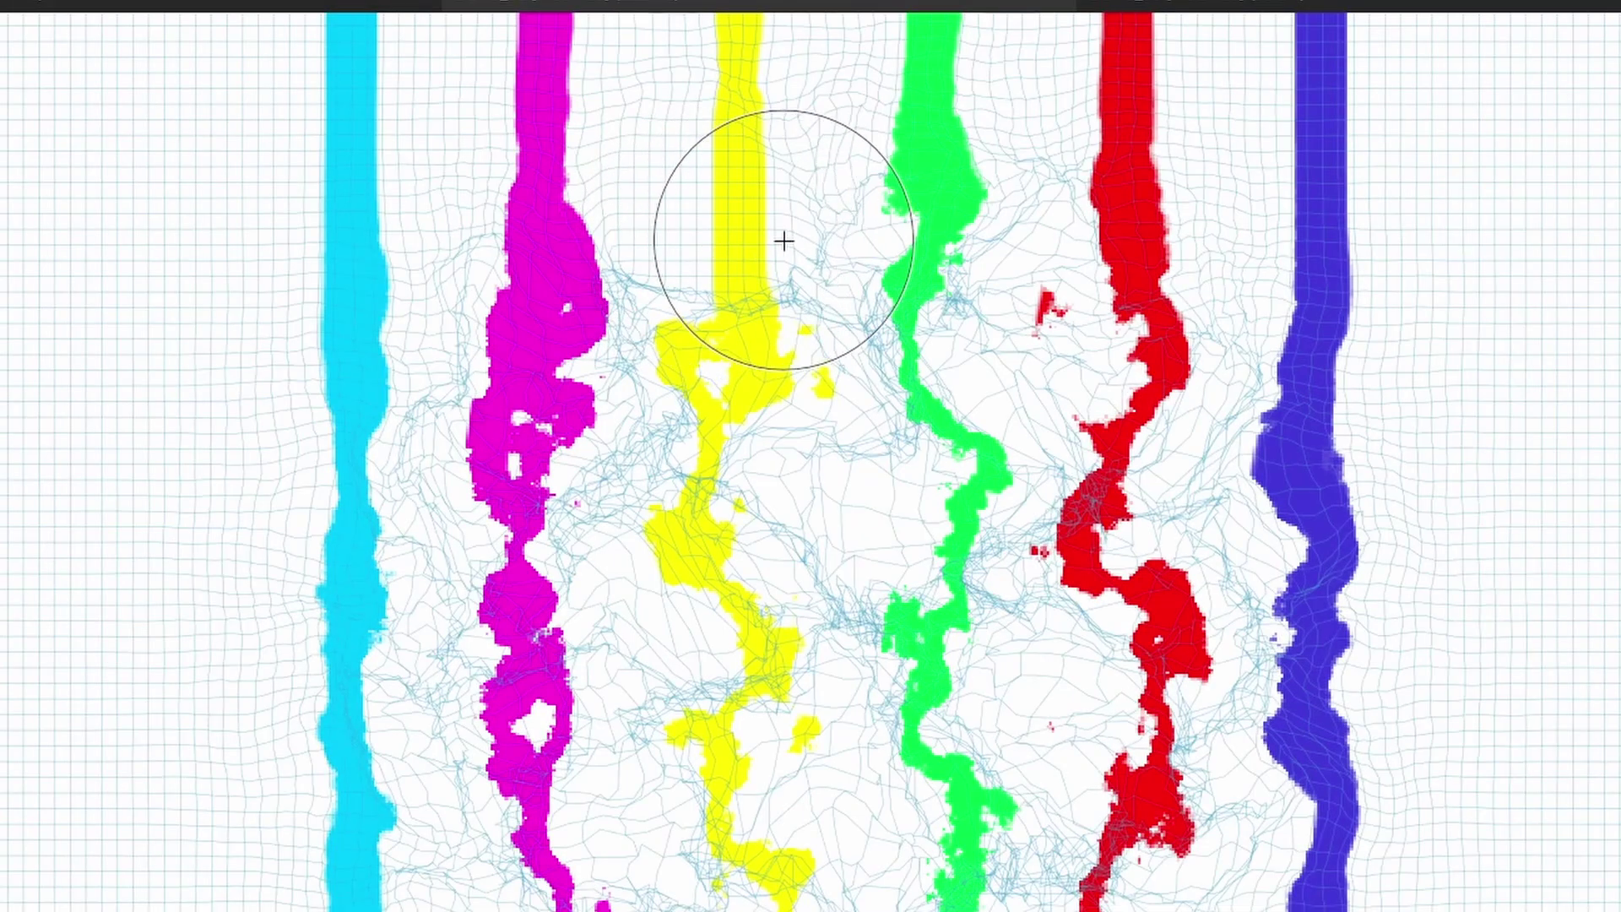
{"action": "mouse_move", "coordinate": [784, 241]}
{"action": "left_mouse_down"}
{"action": "mouse_move", "coordinate": [717, 268]}
{"action": "mouse_move", "coordinate": [726, 192]}
{"action": "mouse_move", "coordinate": [742, 427]}
{"action": "mouse_move", "coordinate": [735, 535]}
{"action": "mouse_move", "coordinate": [720, 471]}
{"action": "mouse_move", "coordinate": [703, 632]}
{"action": "mouse_move", "coordinate": [738, 554]}
{"action": "mouse_move", "coordinate": [767, 717]}
{"action": "mouse_move", "coordinate": [726, 644]}
{"action": "mouse_move", "coordinate": [731, 364]}
{"action": "left_mouse_up"}
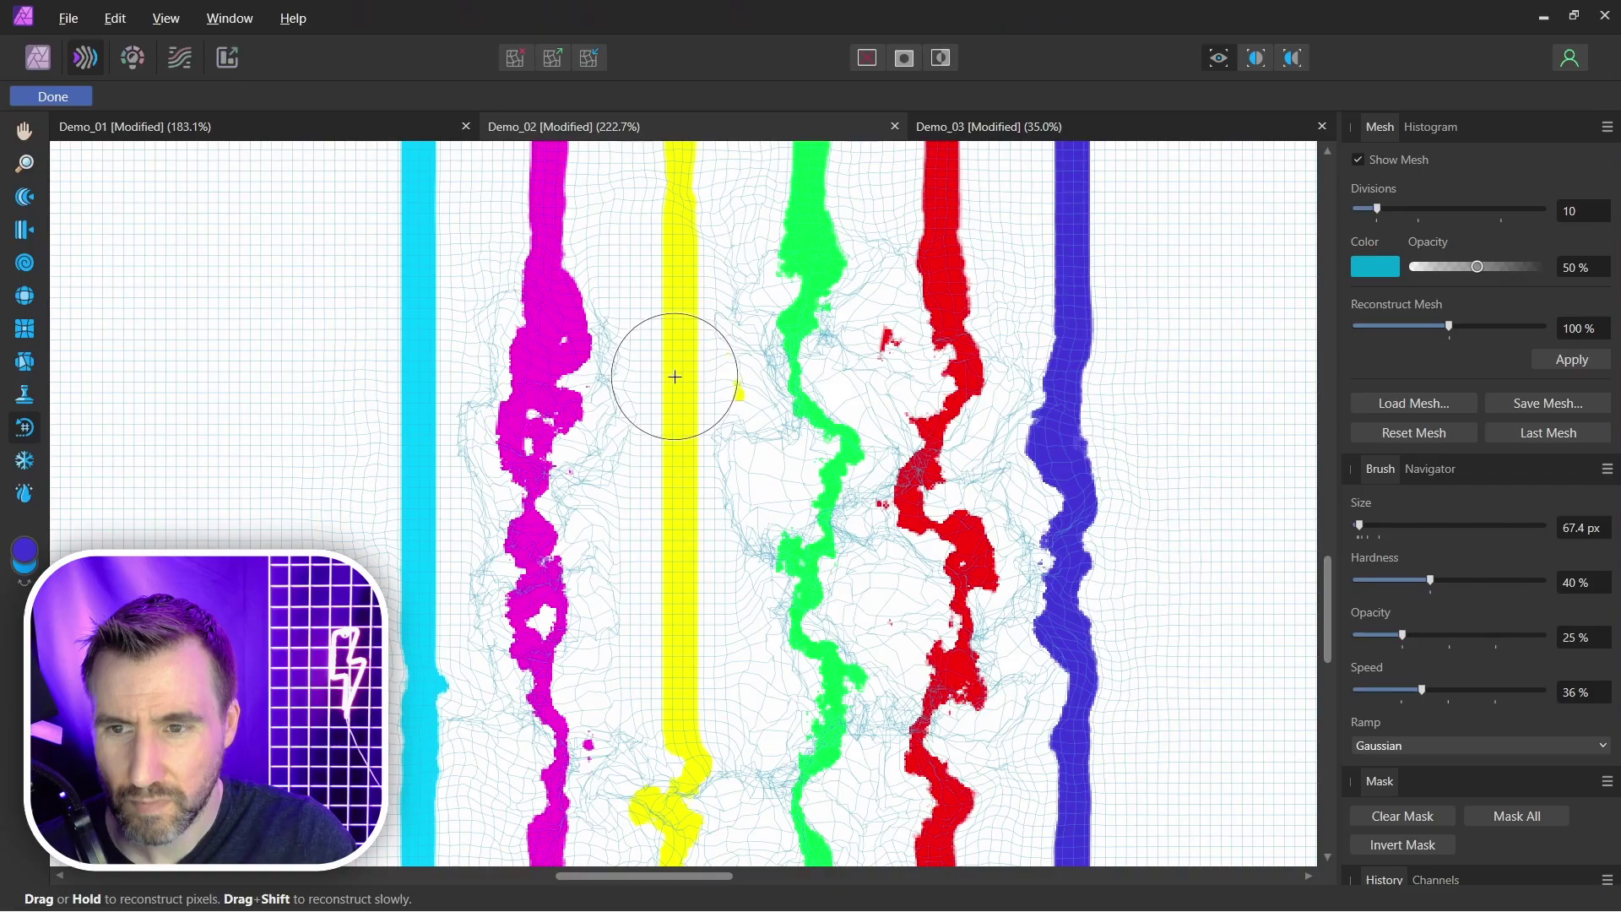
{"action": "scroll", "coordinate": [680, 376], "scroll_direction": "up", "scroll_amount": 1}
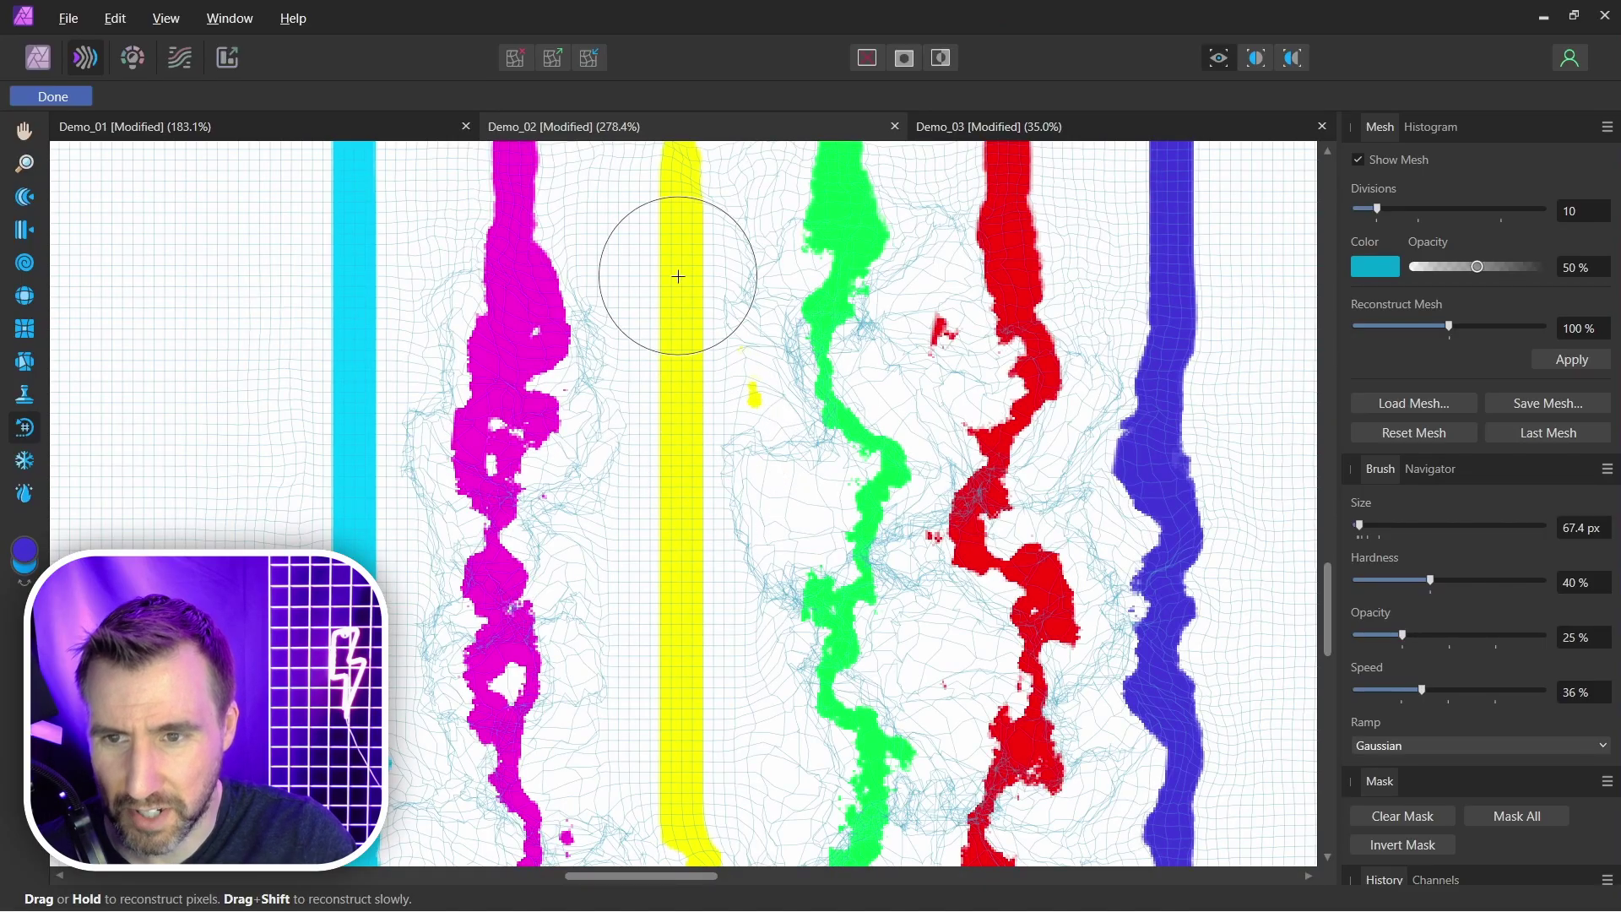
{"action": "scroll", "coordinate": [836, 385], "scroll_direction": "down", "scroll_amount": 2}
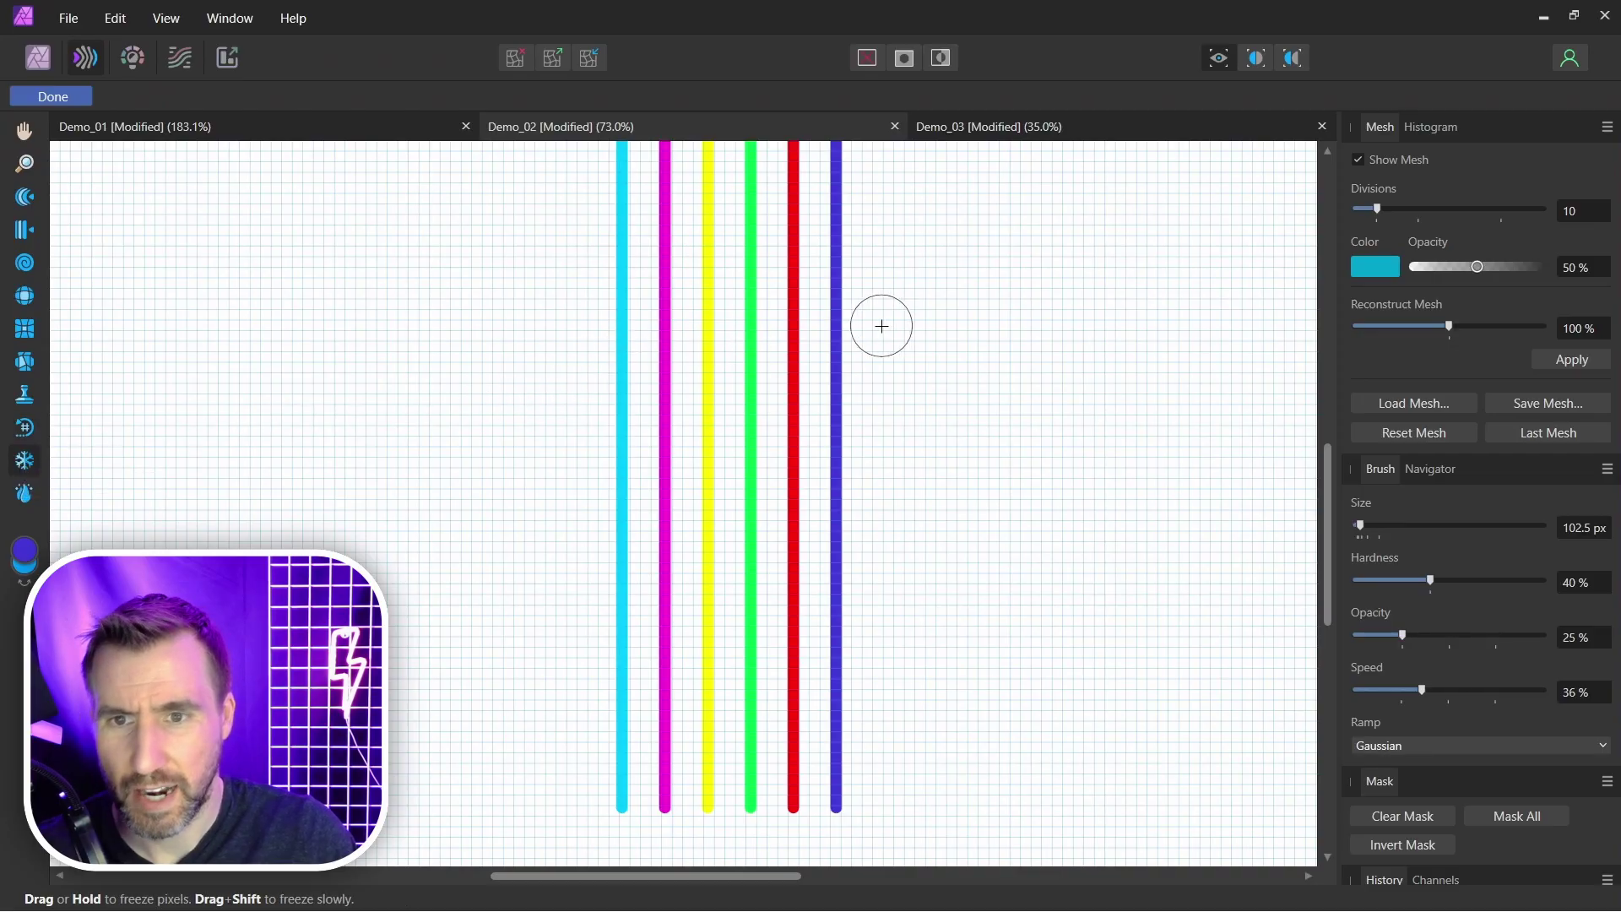
- Freeze two horizontal bands across the coloured lines with a 102.5 px brush and apply Liquify Turbulence between them
{"action": "mouse_move", "coordinate": [881, 326]}
{"action": "left_mouse_down"}
{"action": "mouse_move", "coordinate": [556, 353]}
{"action": "mouse_move", "coordinate": [577, 323]}
{"action": "mouse_move", "coordinate": [921, 303]}
{"action": "mouse_move", "coordinate": [923, 282]}
{"action": "mouse_move", "coordinate": [575, 305]}
{"action": "left_mouse_up"}
{"action": "left_click_drag", "start_coordinate": [570, 486], "coordinate": [903, 469]}
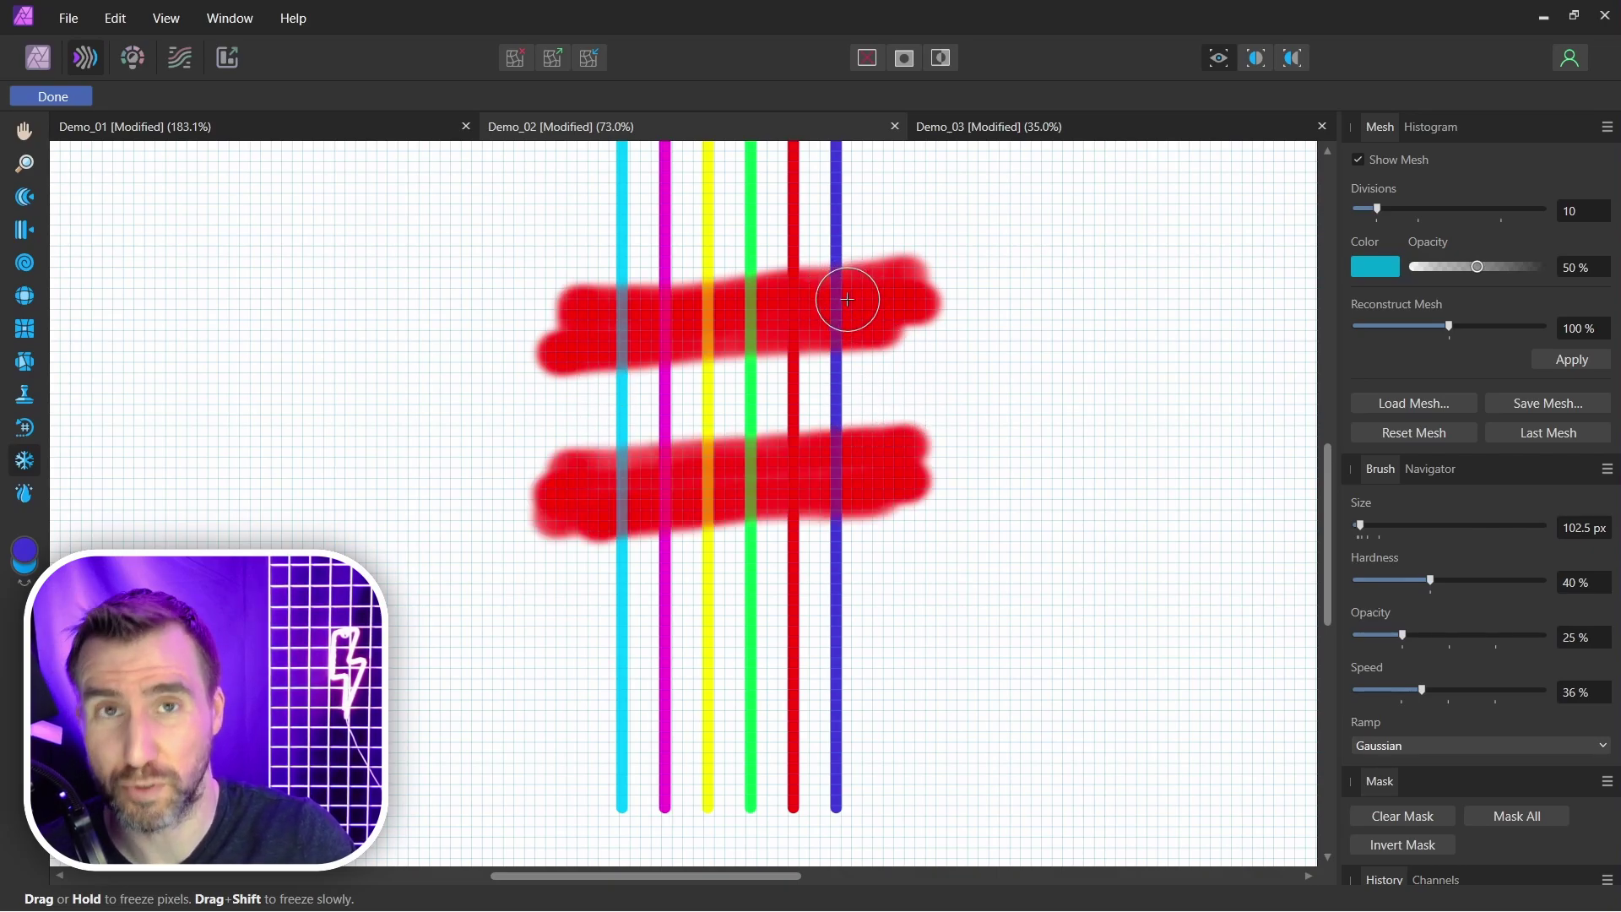
{"action": "left_click", "coordinate": [24, 363]}
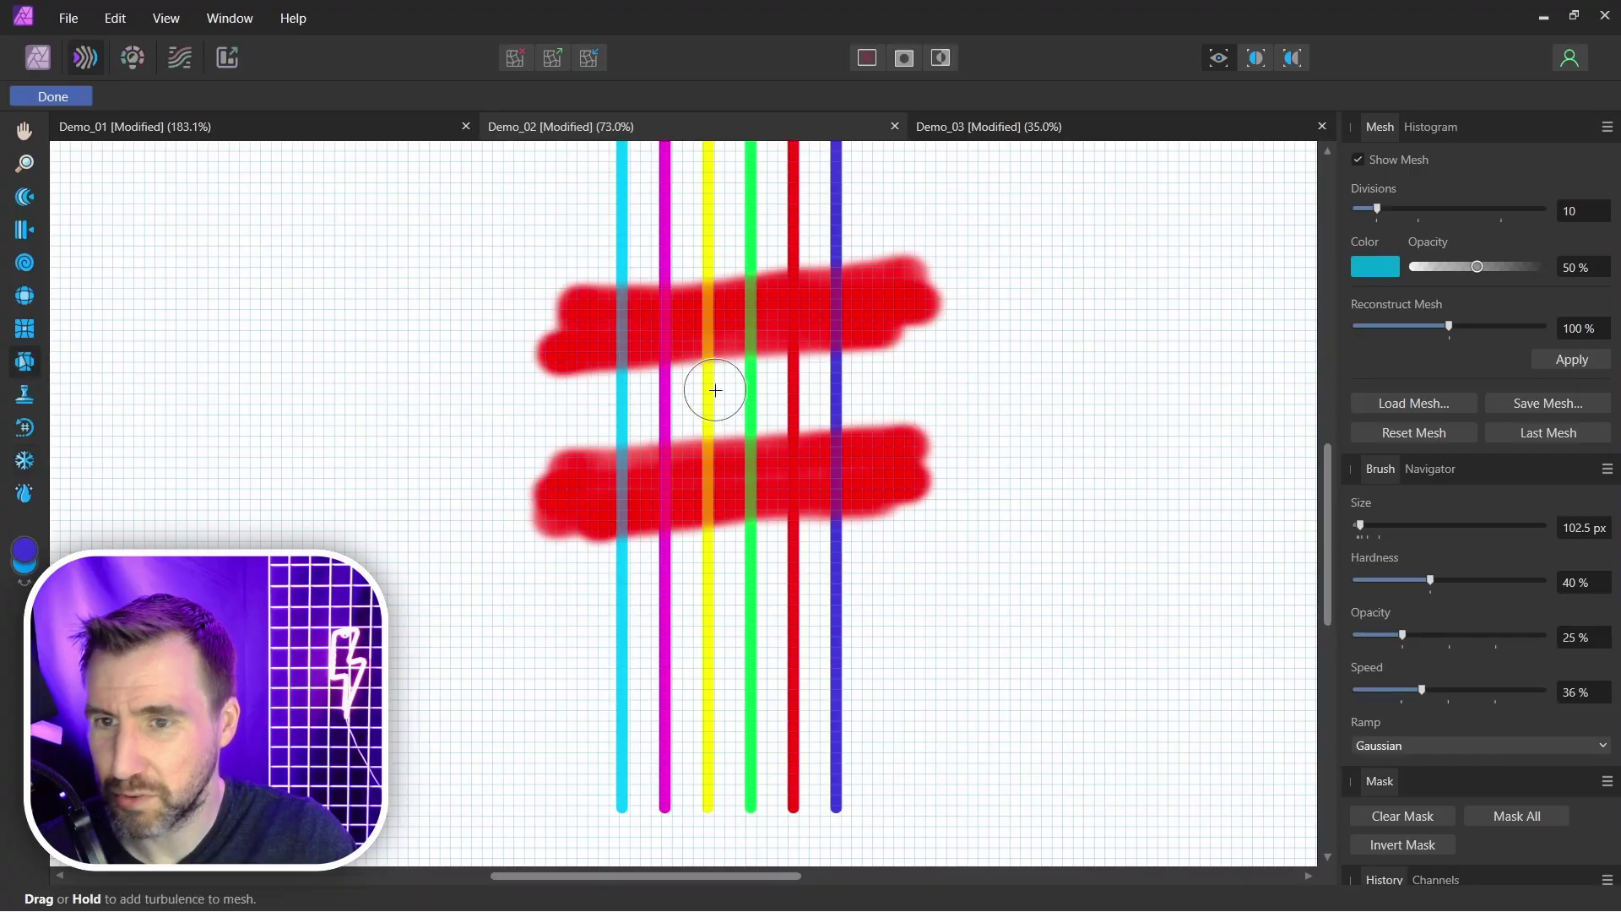
{"action": "mouse_move", "coordinate": [632, 402]}
{"action": "left_mouse_down"}
{"action": "mouse_move", "coordinate": [631, 363]}
{"action": "mouse_move", "coordinate": [635, 393]}
{"action": "mouse_move", "coordinate": [711, 397]}
{"action": "mouse_move", "coordinate": [703, 312]}
{"action": "mouse_move", "coordinate": [706, 338]}
{"action": "mouse_move", "coordinate": [902, 345]}
{"action": "mouse_move", "coordinate": [926, 313]}
{"action": "mouse_move", "coordinate": [916, 298]}
{"action": "mouse_move", "coordinate": [895, 466]}
{"action": "mouse_move", "coordinate": [886, 379]}
{"action": "mouse_move", "coordinate": [820, 308]}
{"action": "mouse_move", "coordinate": [693, 364]}
{"action": "mouse_move", "coordinate": [564, 370]}
{"action": "mouse_move", "coordinate": [612, 404]}
{"action": "mouse_move", "coordinate": [560, 398]}
{"action": "left_mouse_up"}
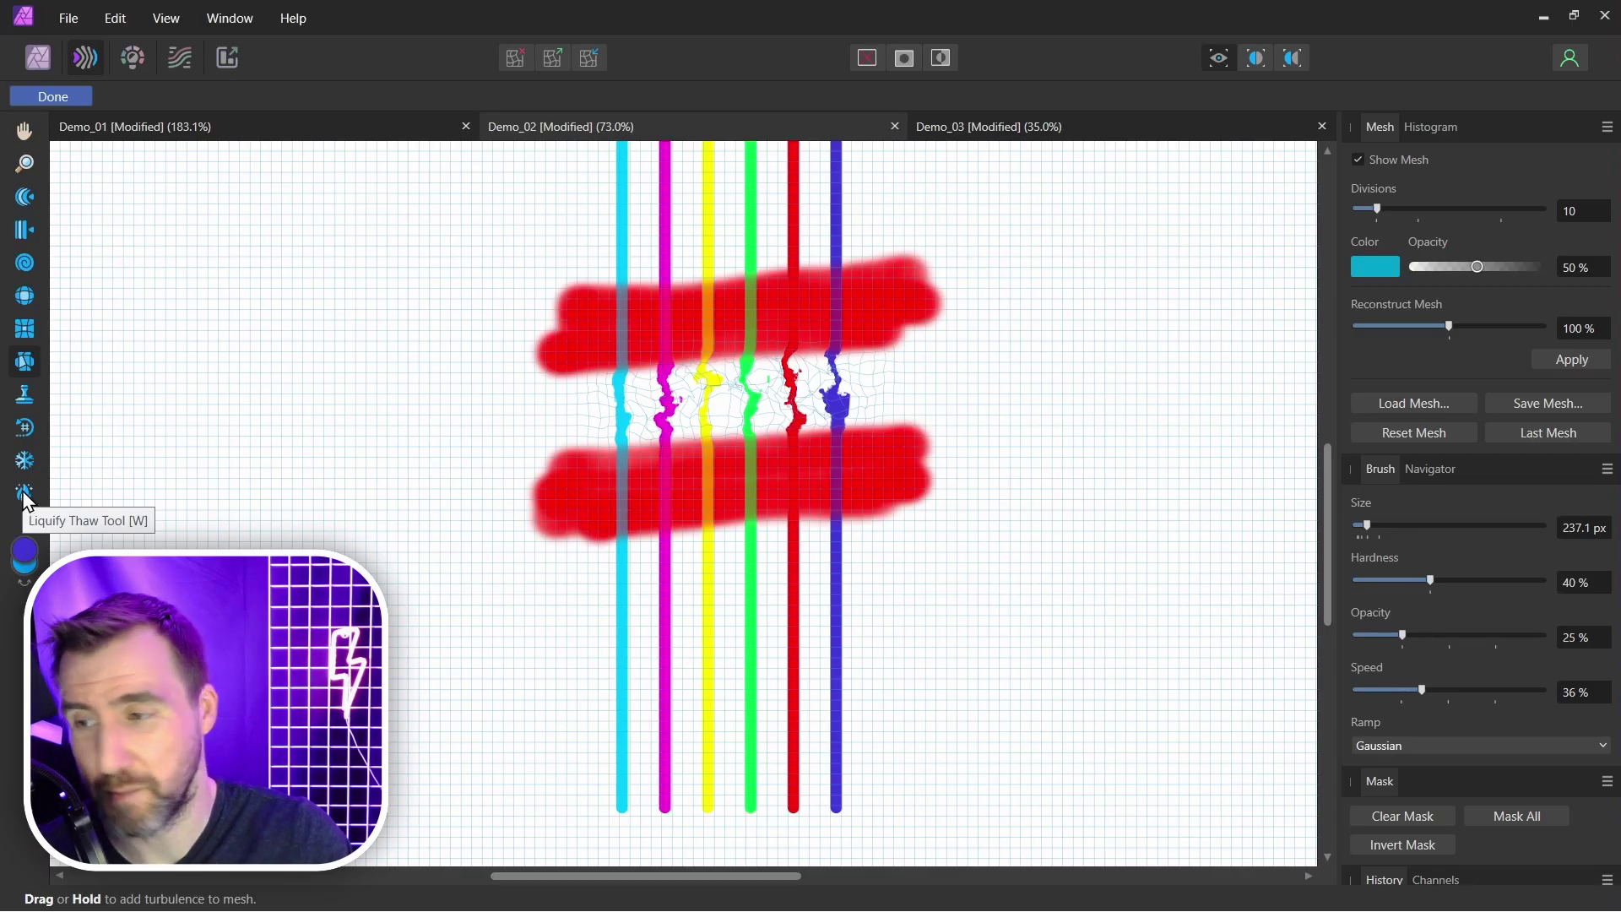
- Thaw the upper frozen band with a 237.1 px brush and apply Liquify Turbulence to the lines there
{"action": "mouse_move", "coordinate": [975, 294]}
{"action": "left_mouse_down"}
{"action": "mouse_move", "coordinate": [507, 347]}
{"action": "mouse_move", "coordinate": [619, 322]}
{"action": "left_mouse_up"}
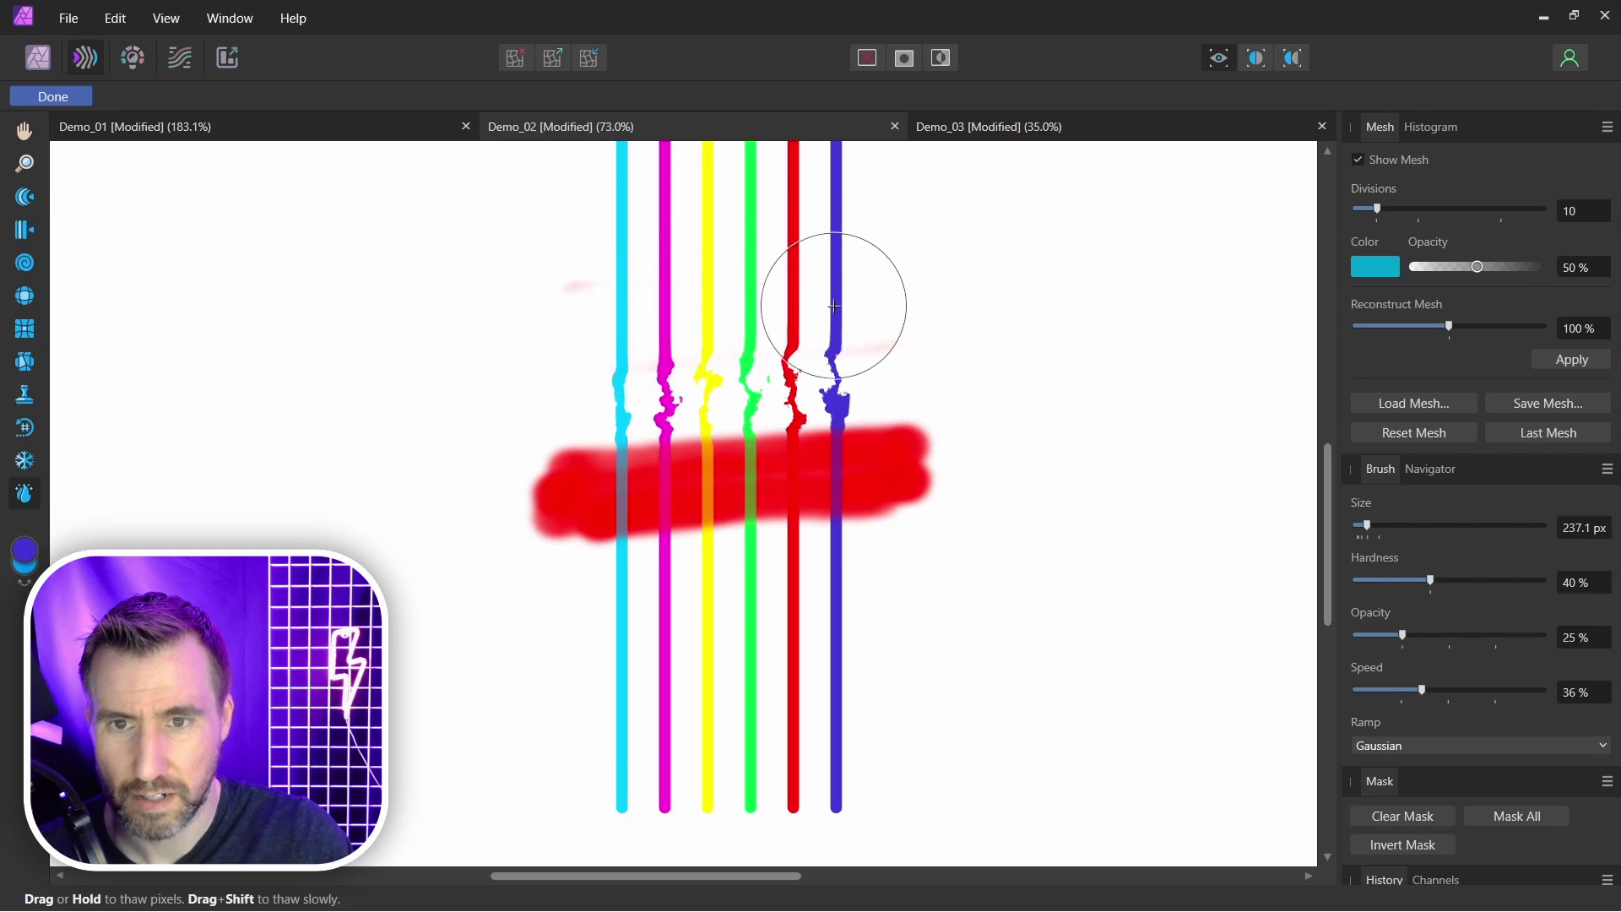
{"action": "left_click_drag", "start_coordinate": [858, 347], "coordinate": [861, 346]}
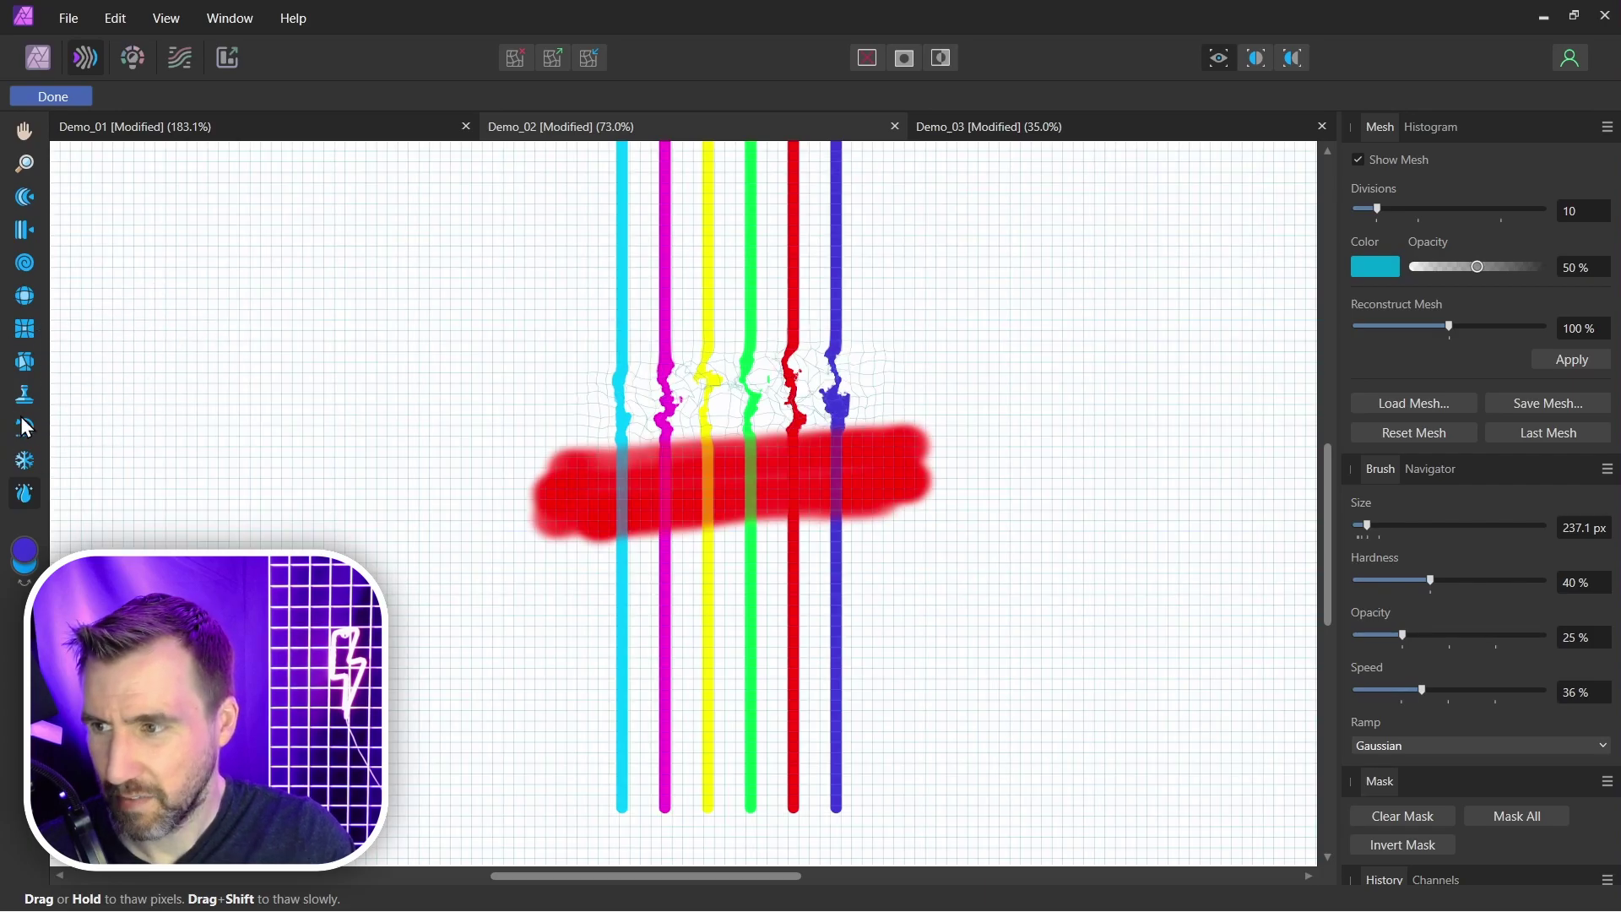
{"action": "left_click", "coordinate": [24, 362]}
{"action": "mouse_move", "coordinate": [682, 347]}
{"action": "left_mouse_down"}
{"action": "mouse_move", "coordinate": [636, 325]}
{"action": "mouse_move", "coordinate": [766, 318]}
{"action": "left_mouse_up"}
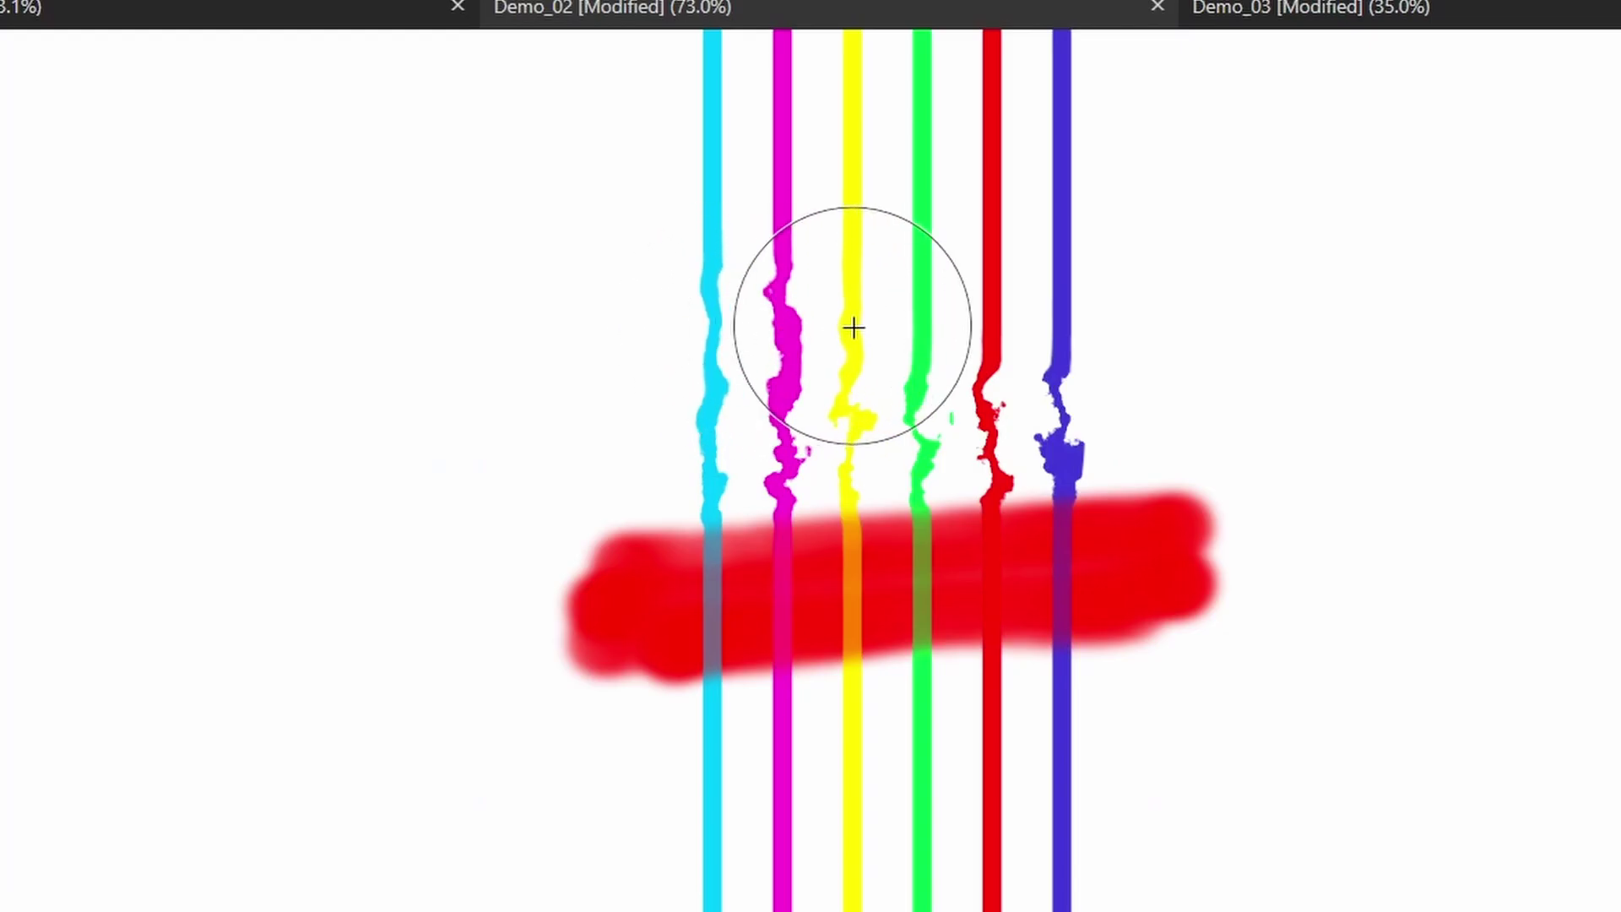
{"action": "mouse_move", "coordinate": [947, 319]}
{"action": "left_mouse_down"}
{"action": "mouse_move", "coordinate": [1061, 318]}
{"action": "mouse_move", "coordinate": [984, 327]}
{"action": "mouse_move", "coordinate": [1010, 313]}
{"action": "mouse_move", "coordinate": [922, 363]}
{"action": "mouse_move", "coordinate": [785, 344]}
{"action": "left_mouse_up"}
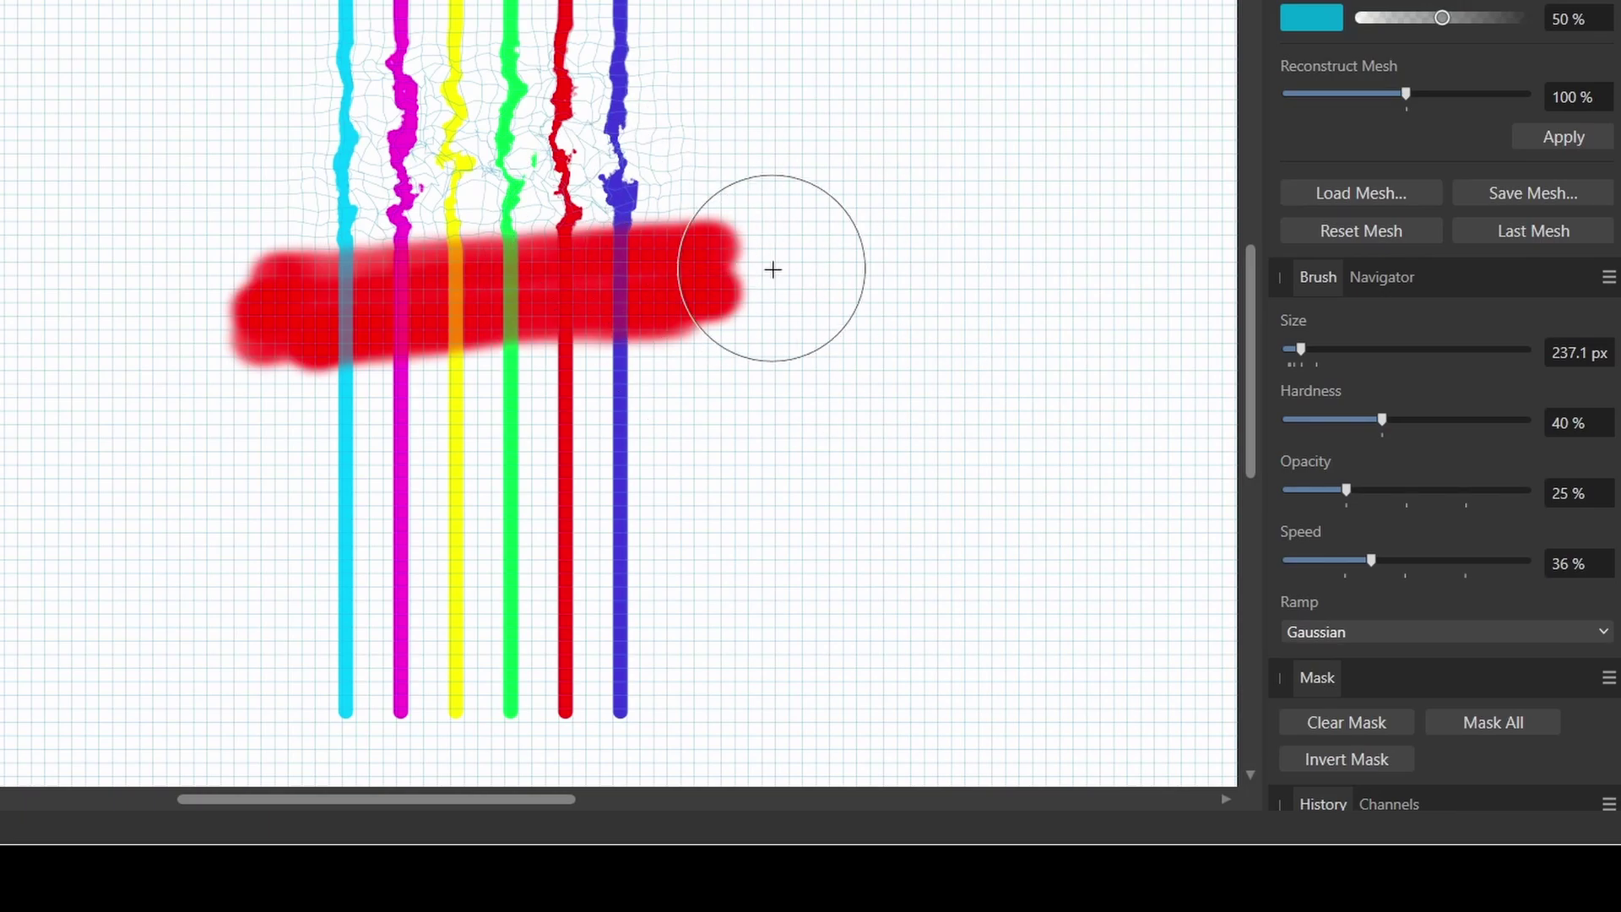
- Try the Liquify mask options on the coloured lines: invert the mask, clear it and mask everything
{"action": "left_click", "coordinate": [1381, 767]}
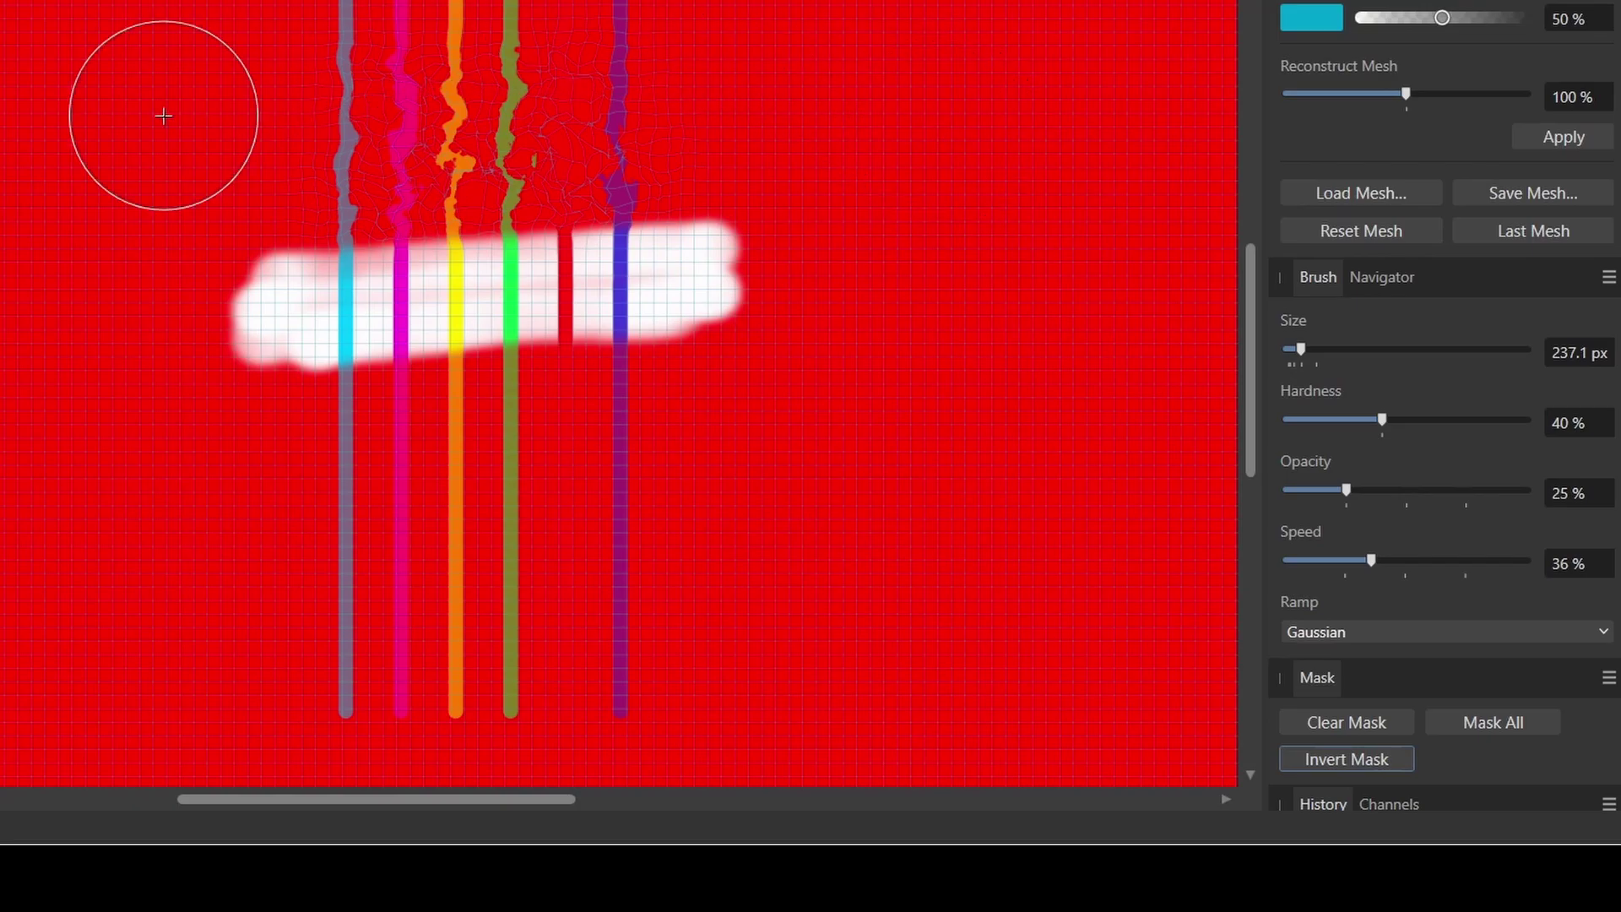
{"action": "left_click", "coordinate": [1377, 726]}
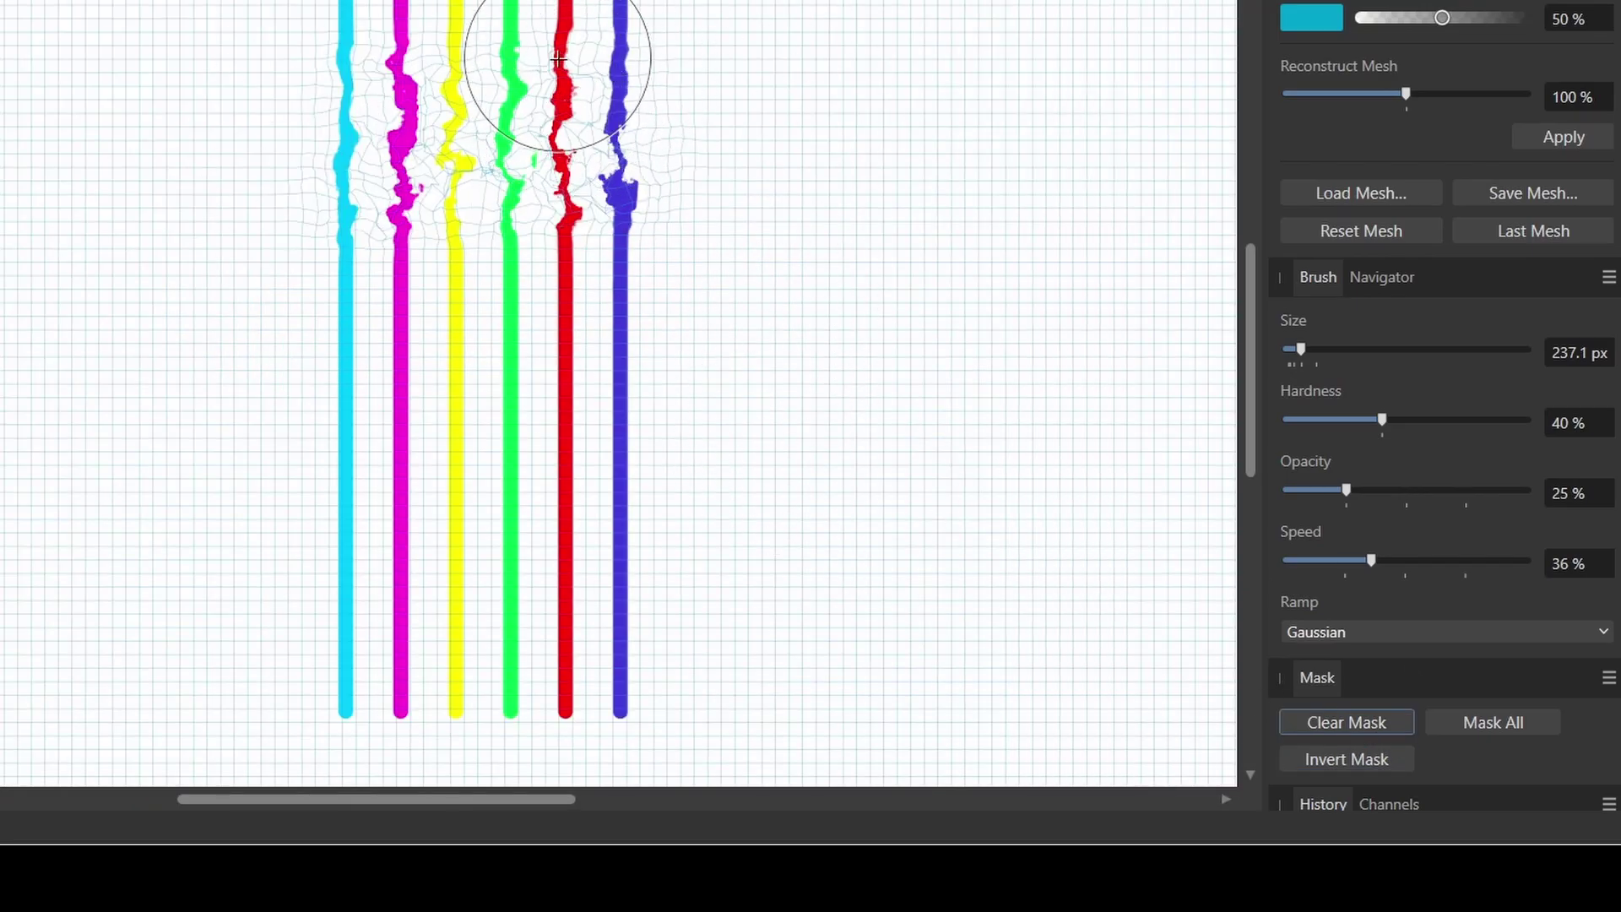
{"action": "left_click", "coordinate": [1497, 726]}
- Add a live Liquify filter to the Demo_04 portrait and freeze the areas surrounding both eyes
{"action": "scroll", "coordinate": [767, 281], "scroll_direction": "up", "scroll_amount": 1}
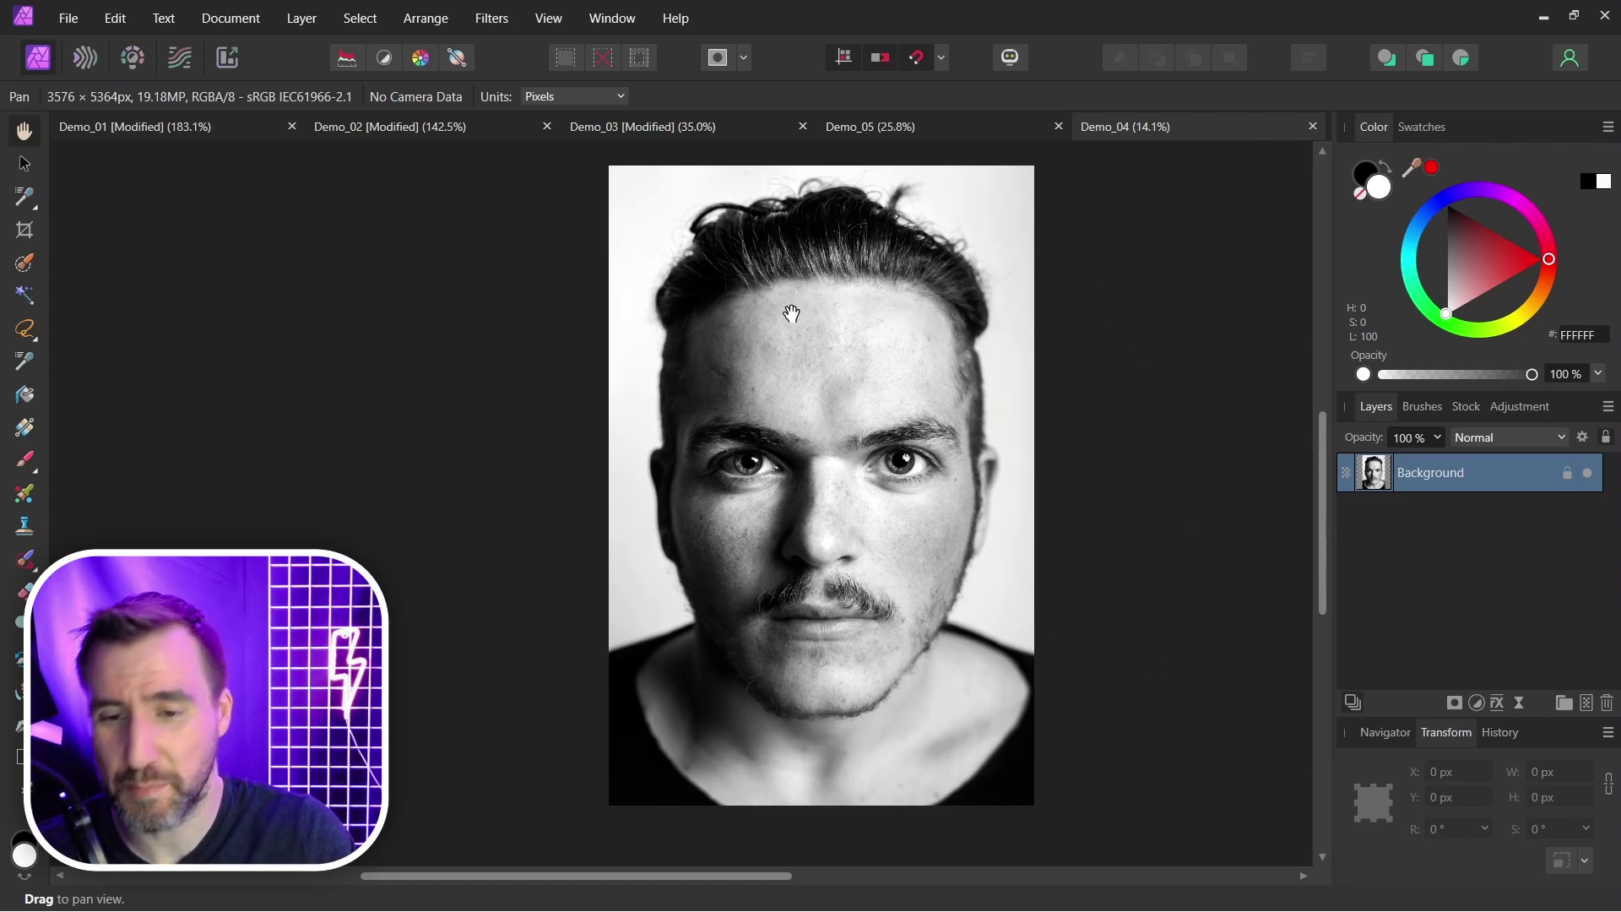
{"action": "left_click", "coordinate": [1517, 702]}
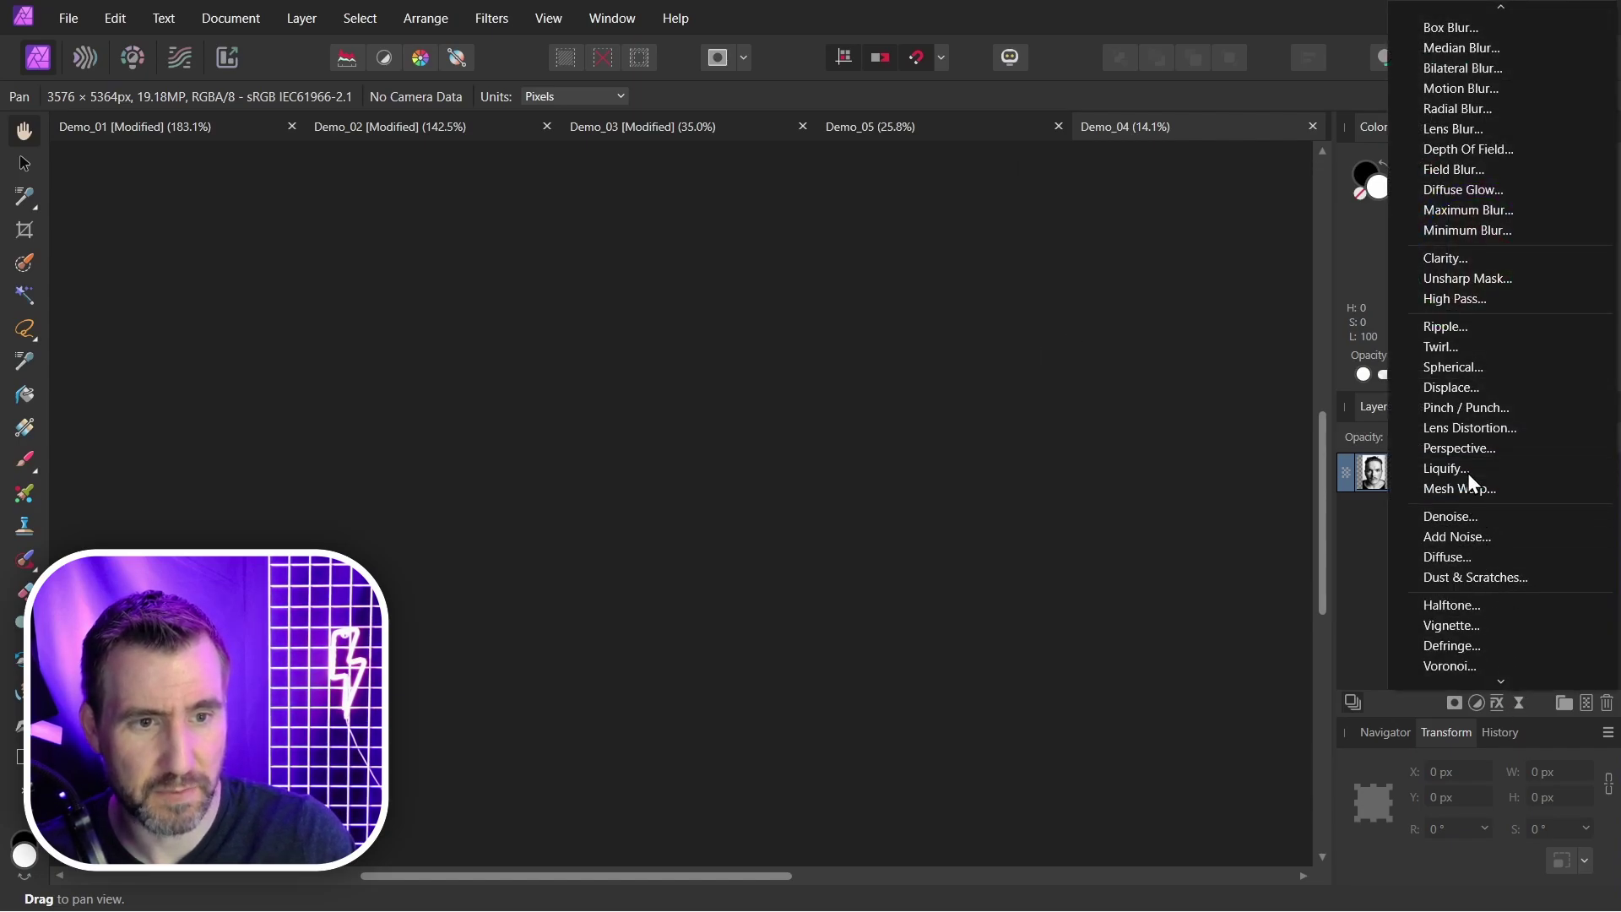
{"action": "left_click", "coordinate": [1468, 475]}
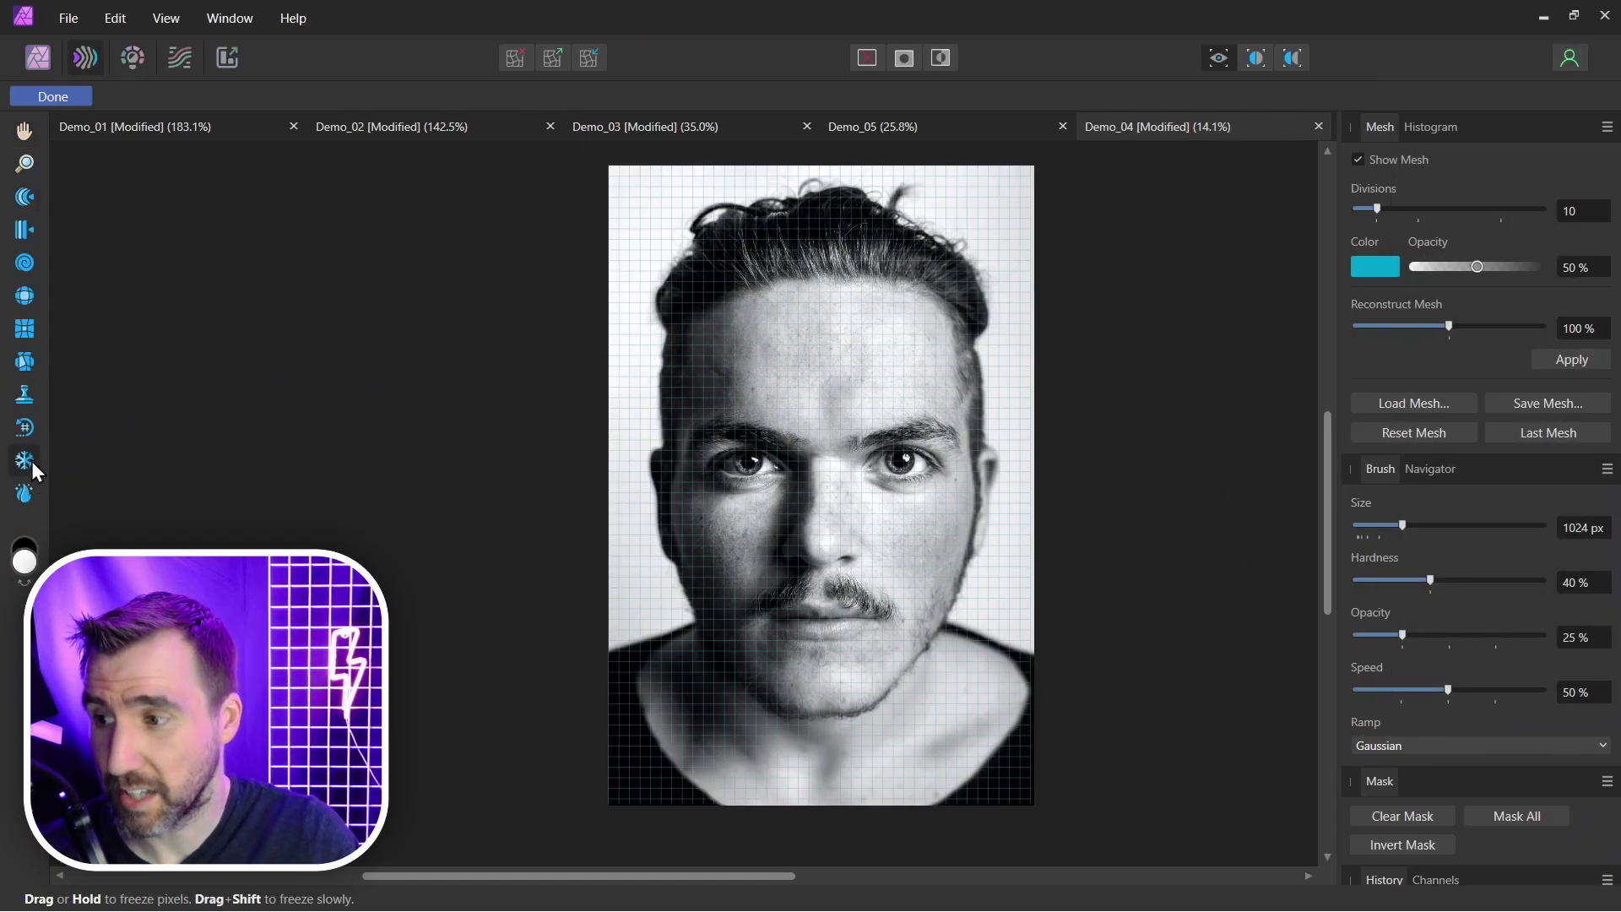
{"action": "mouse_move", "coordinate": [857, 407]}
{"action": "left_mouse_down"}
{"action": "mouse_move", "coordinate": [982, 397]}
{"action": "mouse_move", "coordinate": [996, 481]}
{"action": "mouse_move", "coordinate": [903, 529]}
{"action": "mouse_move", "coordinate": [844, 526]}
{"action": "mouse_move", "coordinate": [799, 363]}
{"action": "mouse_move", "coordinate": [691, 358]}
{"action": "mouse_move", "coordinate": [584, 487]}
{"action": "left_mouse_up"}
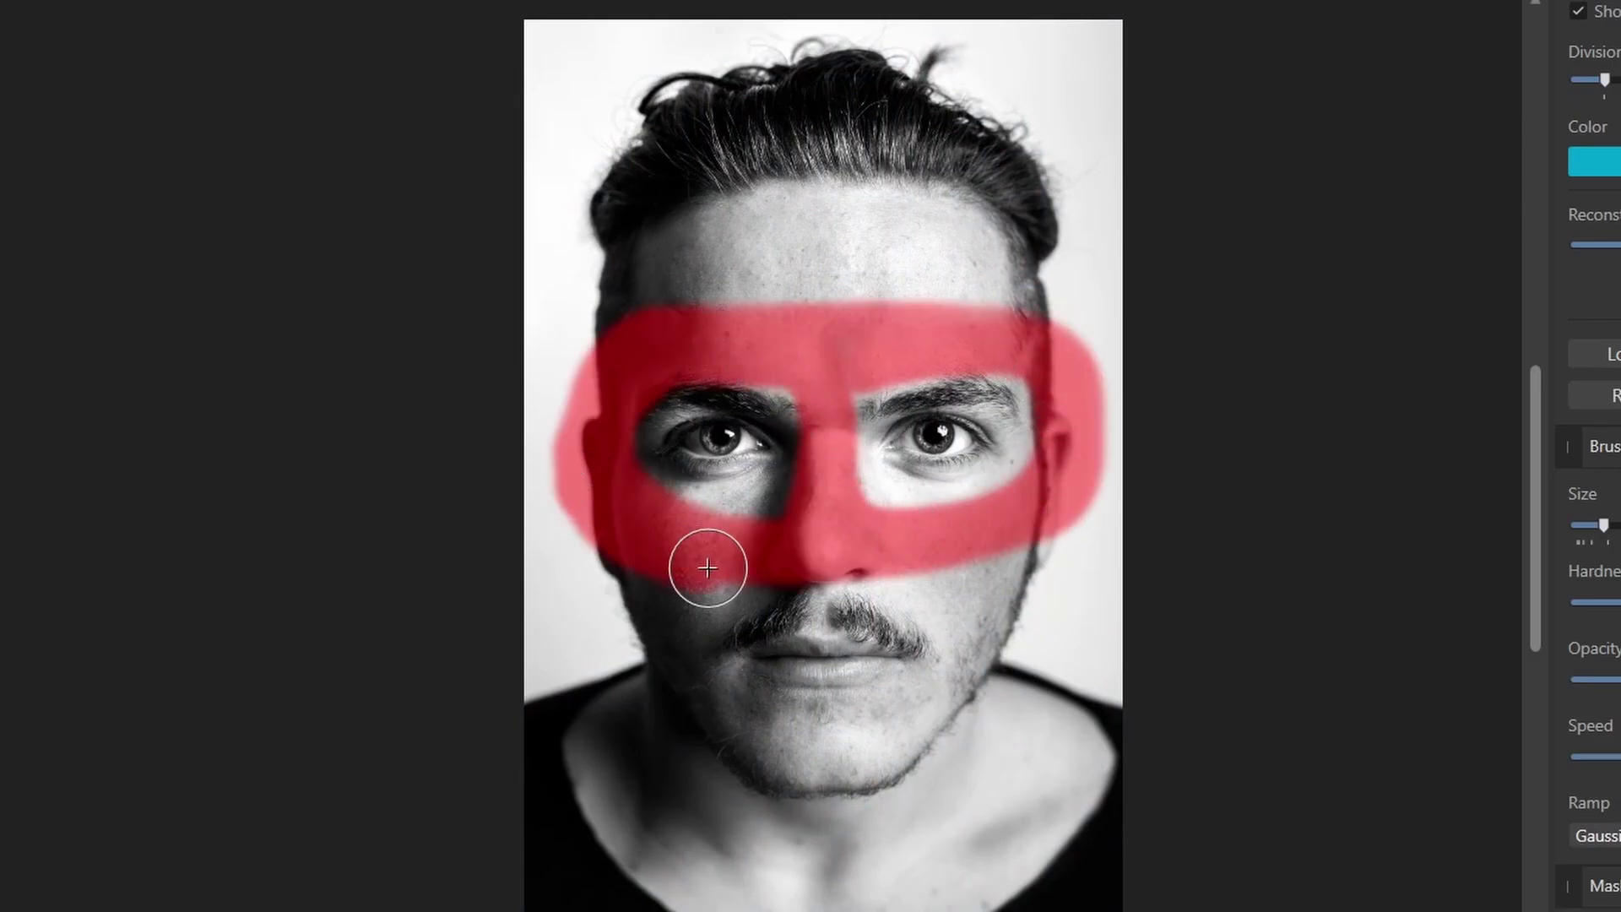
{"action": "left_click_drag", "start_coordinate": [708, 567], "coordinate": [713, 568]}
- Enlarge the portrait's left-hand eye with Liquify Punch at 1050.9 px and copy the distortion to the other eye with Mesh Clone
{"action": "left_click", "coordinate": [27, 330]}
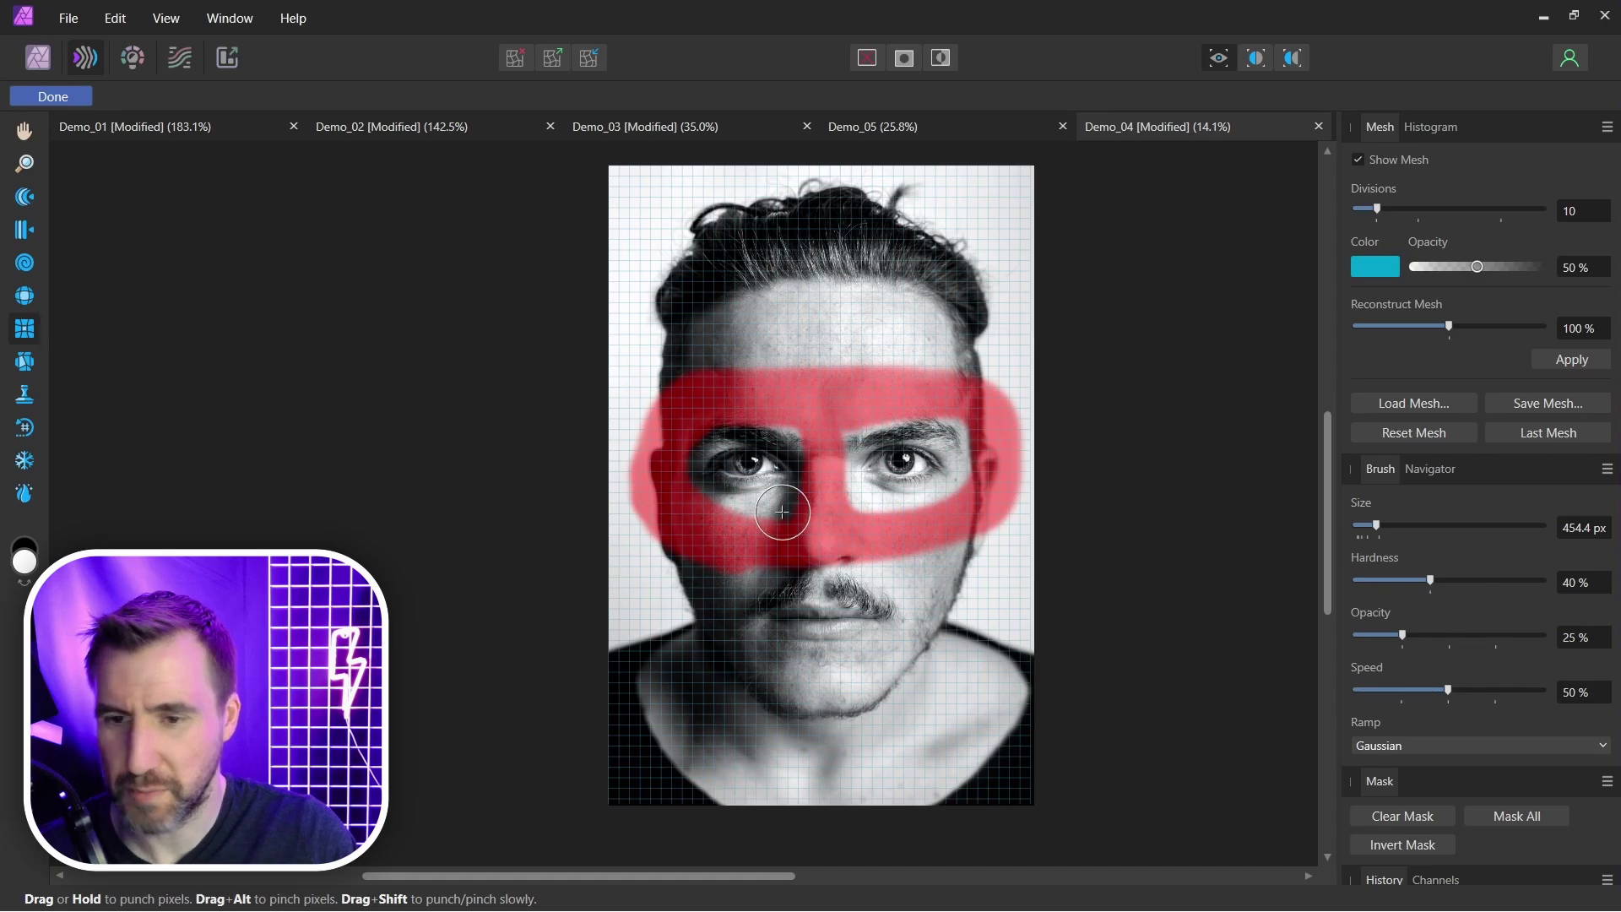
{"action": "scroll", "coordinate": [783, 511], "scroll_direction": "up", "scroll_amount": 2}
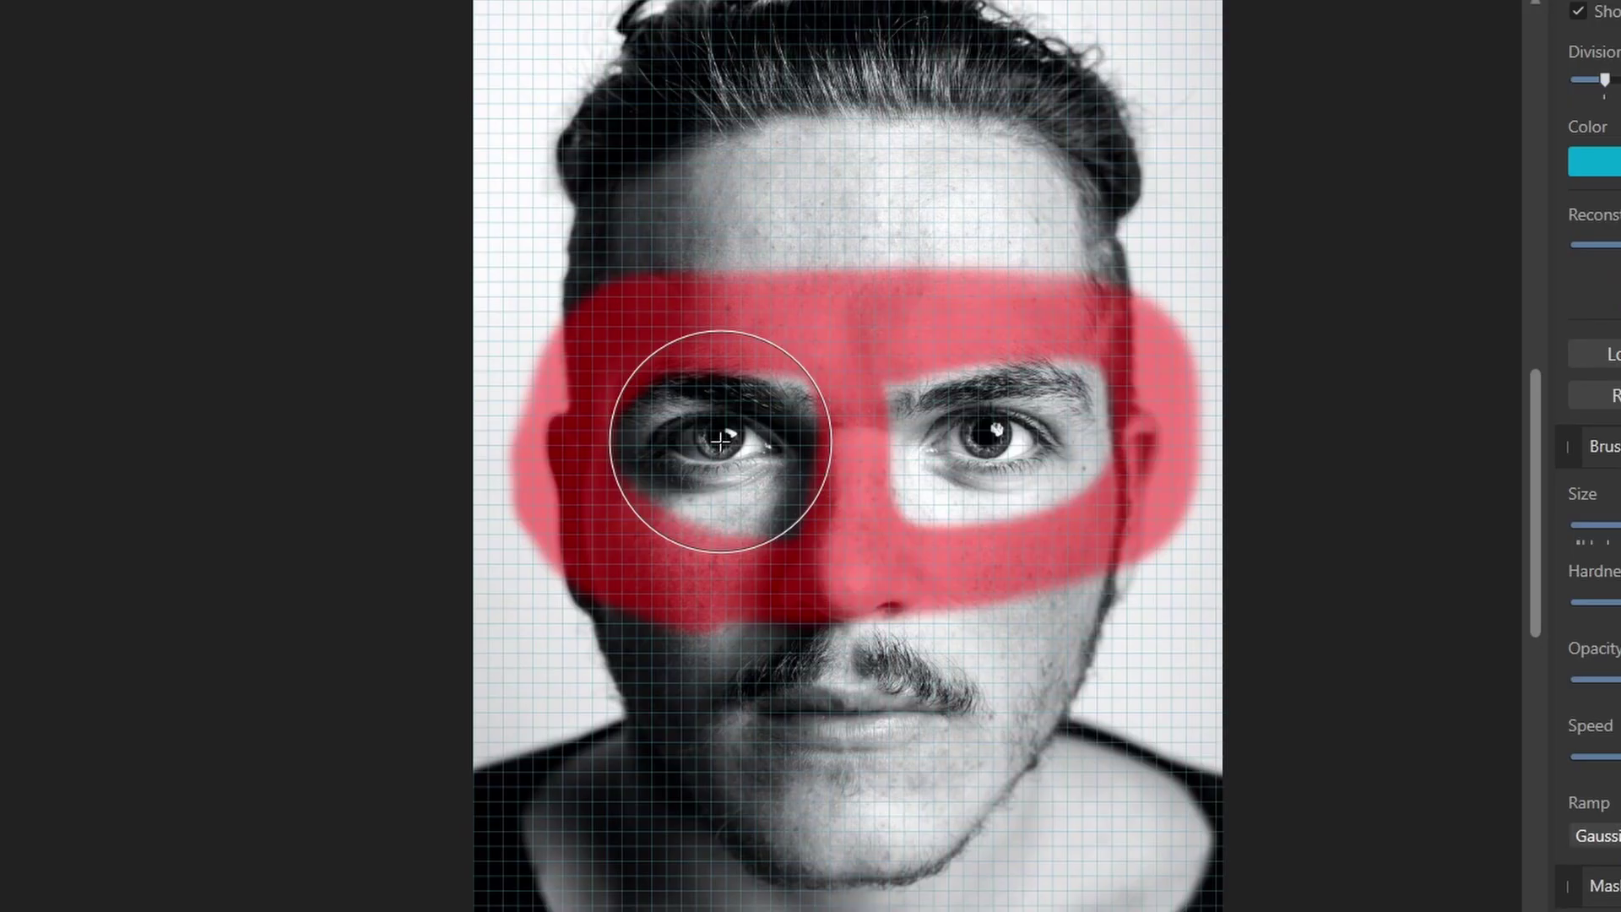
{"action": "left_click_drag", "start_coordinate": [720, 440], "coordinate": [720, 441]}
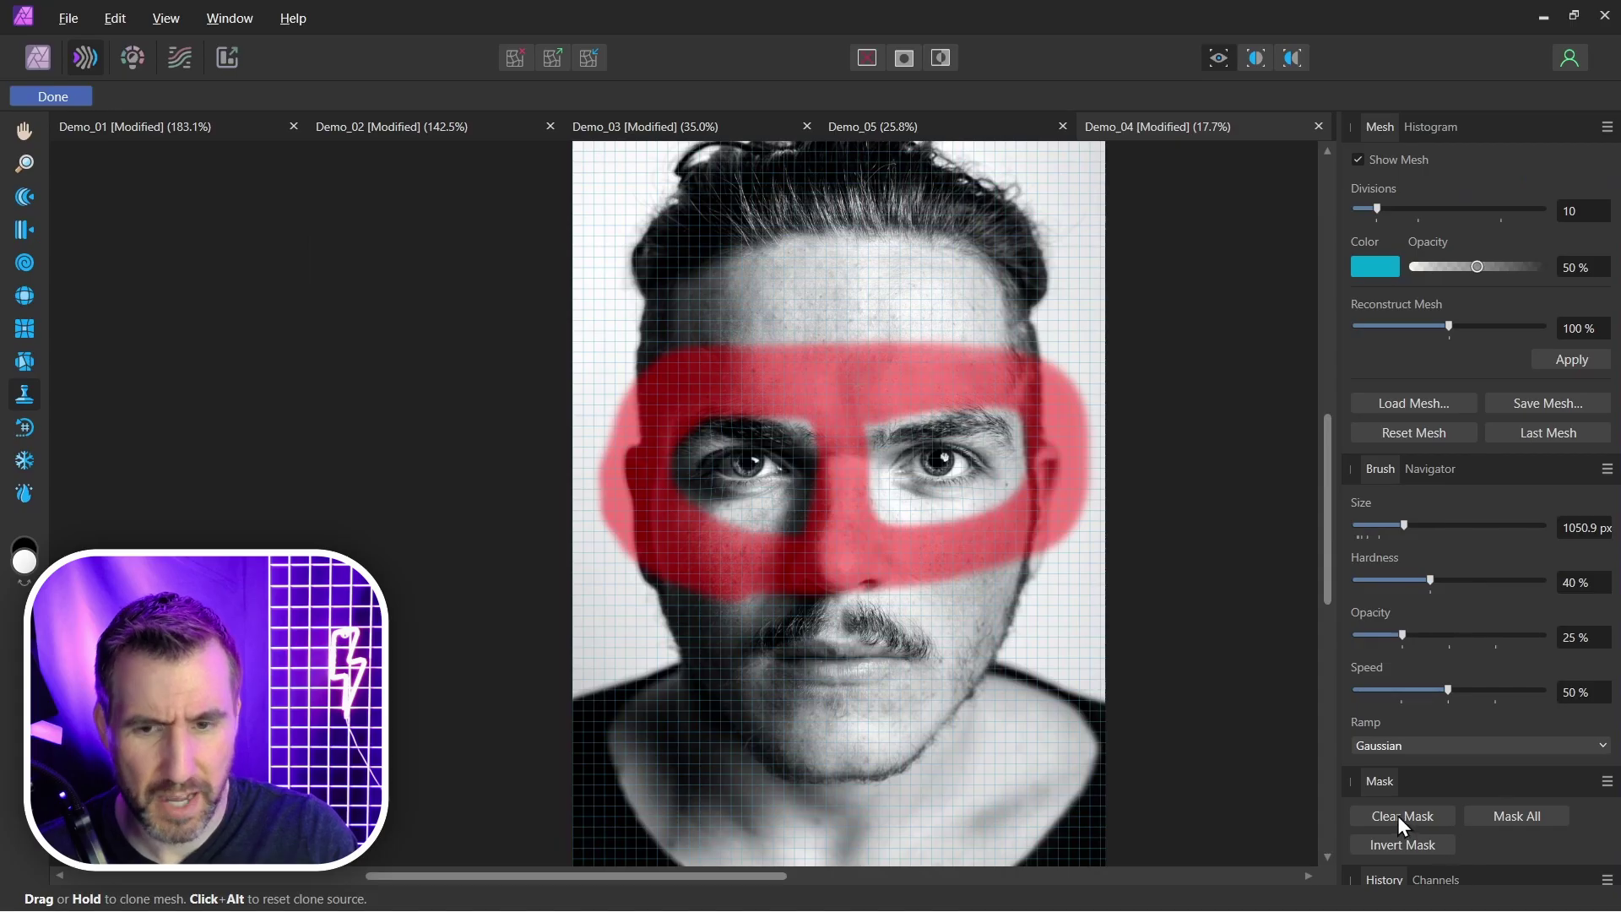
- Clear the freeze mask from the portrait and finish the Liquify edit
{"action": "left_click", "coordinate": [1397, 815]}
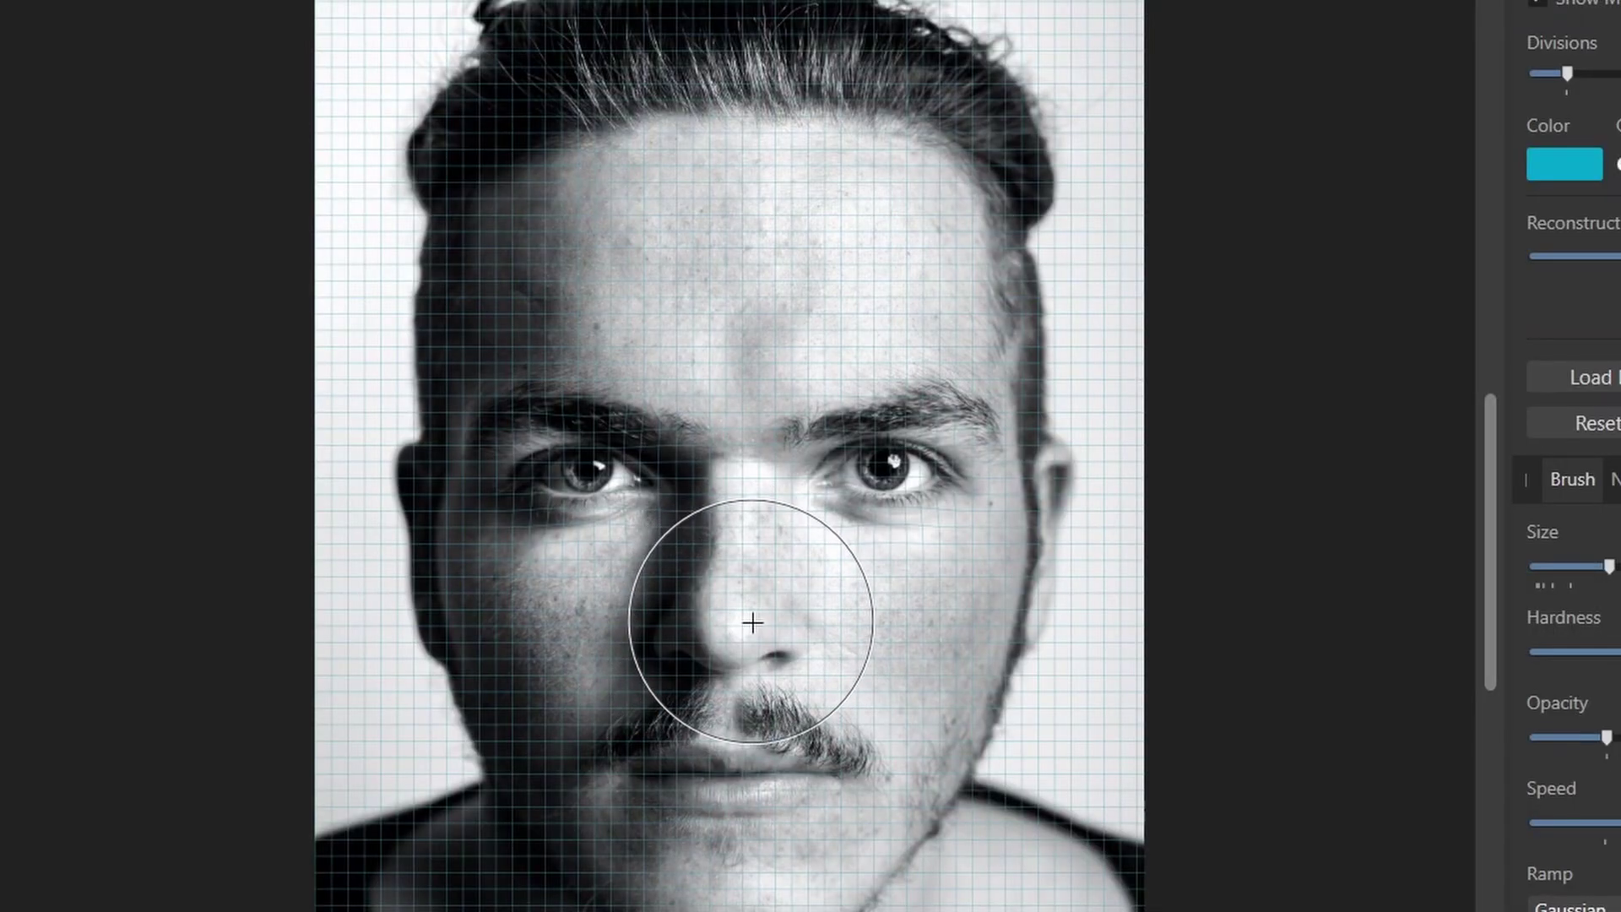
{"action": "left_click", "coordinate": [729, 616]}
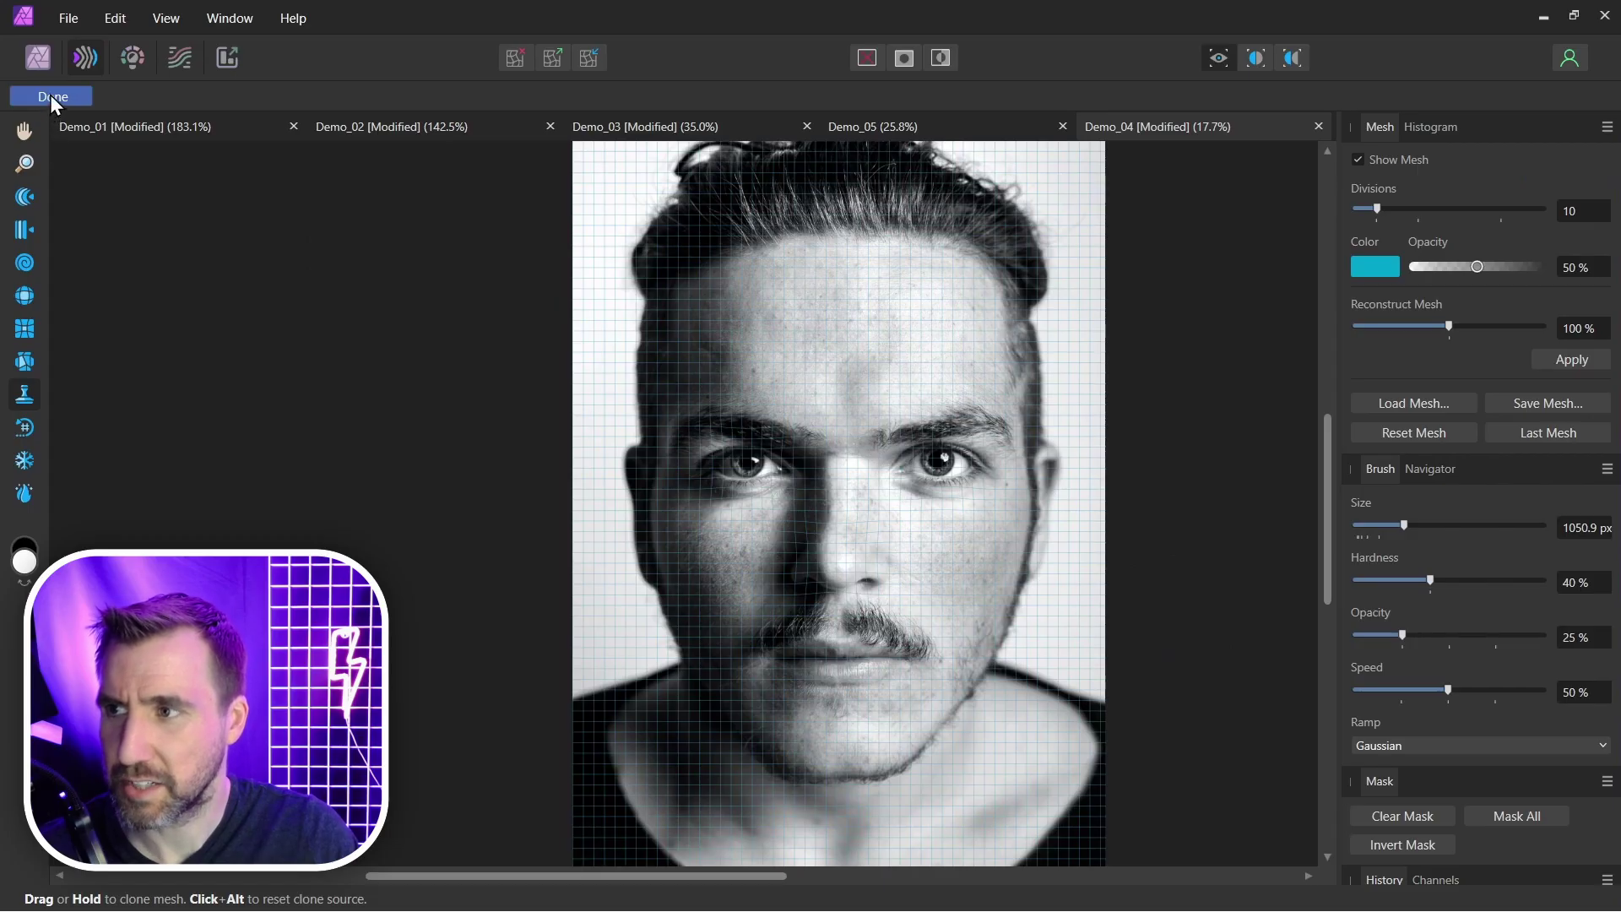
{"action": "left_click", "coordinate": [52, 98]}
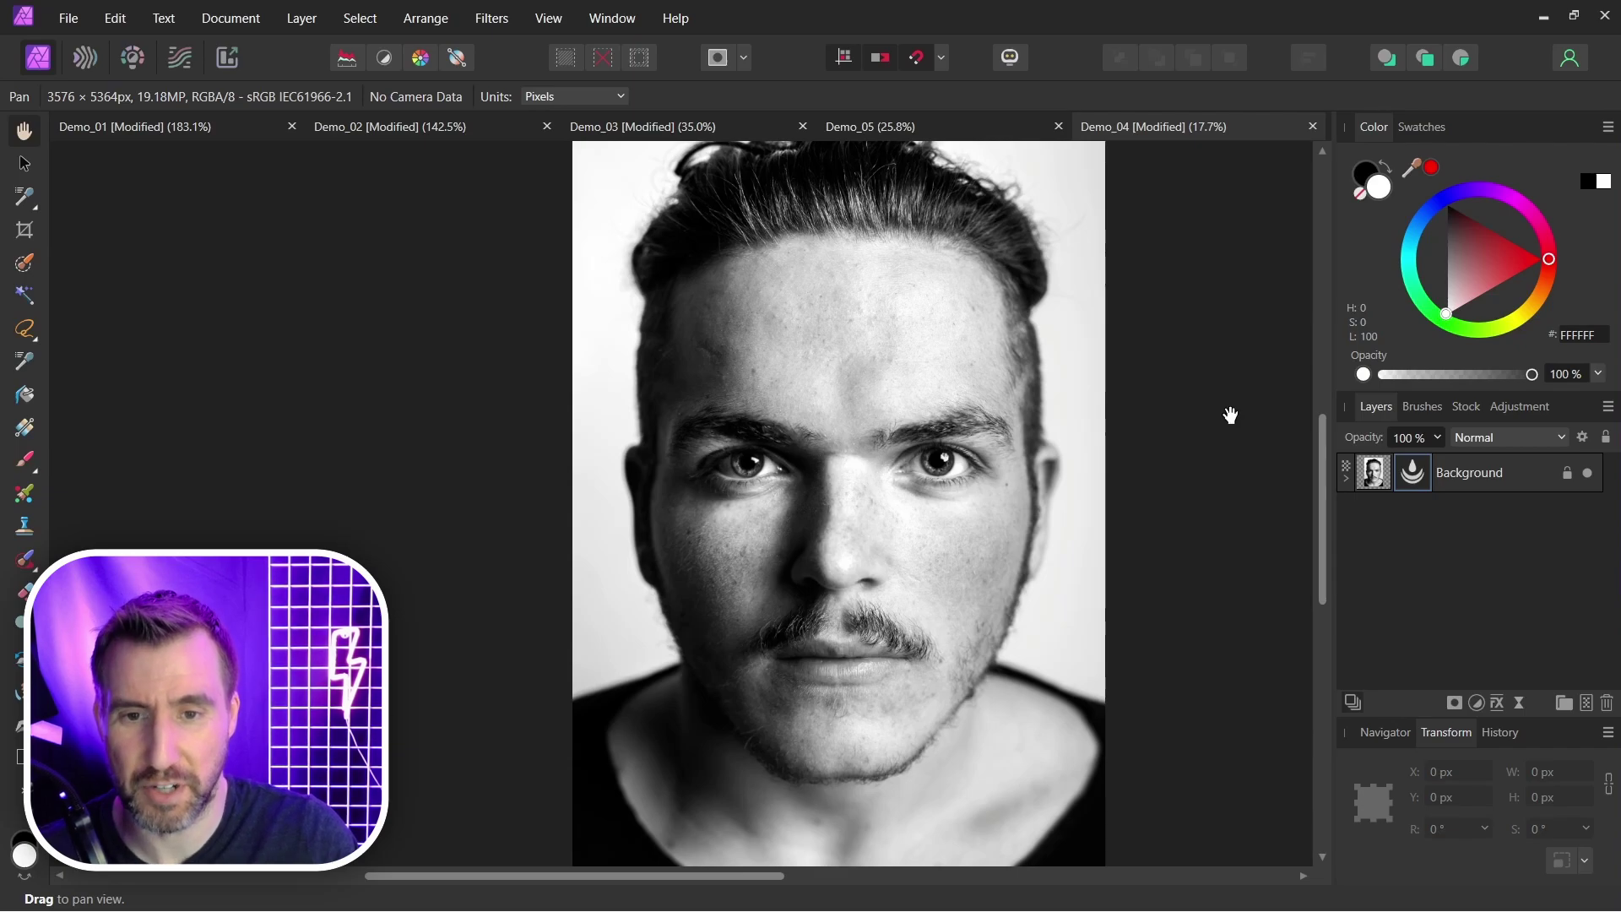
- Expand the Background layer and toggle the nested Liquify filter's visibility to compare the portrait before and after
{"action": "left_click", "coordinate": [1345, 477]}
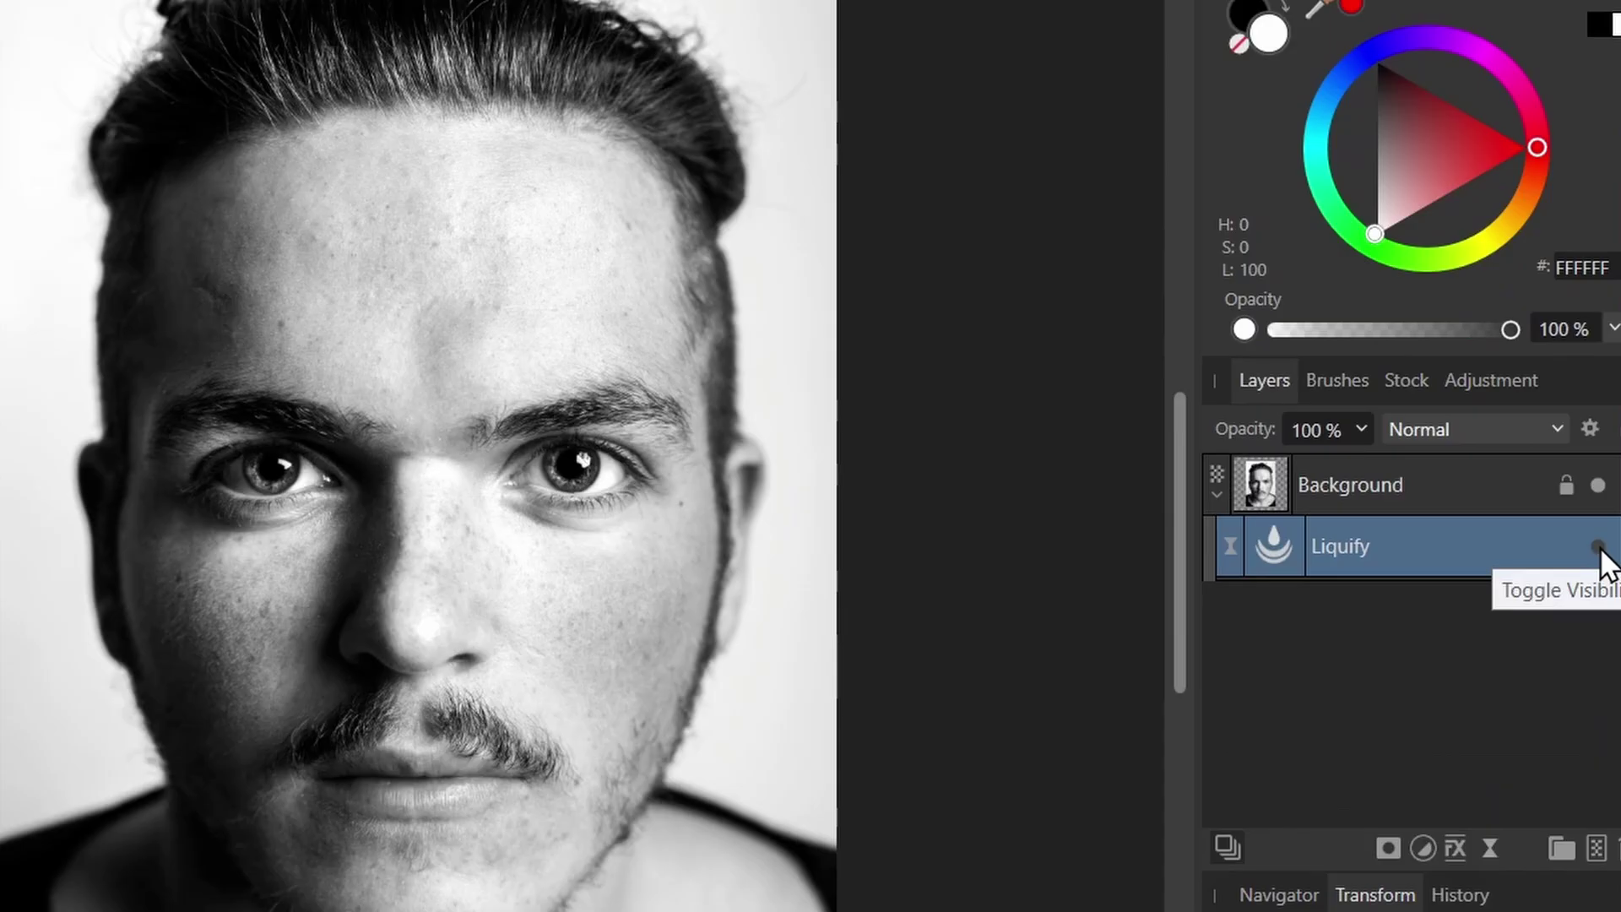
{"action": "left_click", "coordinate": [1599, 548]}
{"action": "left_click", "coordinate": [1599, 549]}
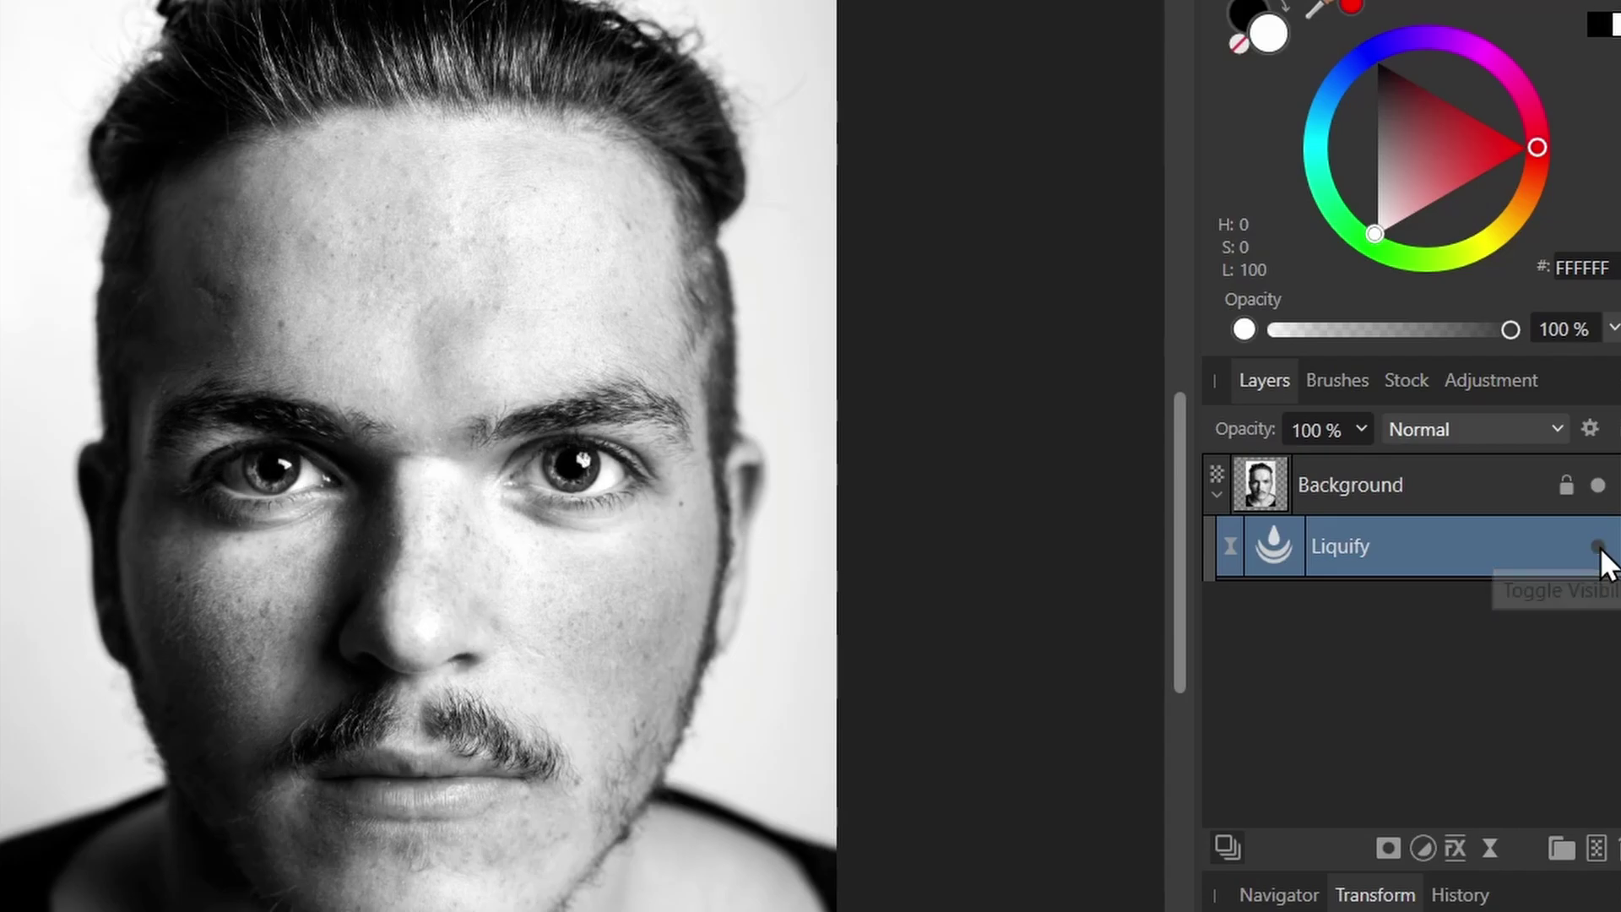
{"action": "left_click", "coordinate": [1599, 549]}
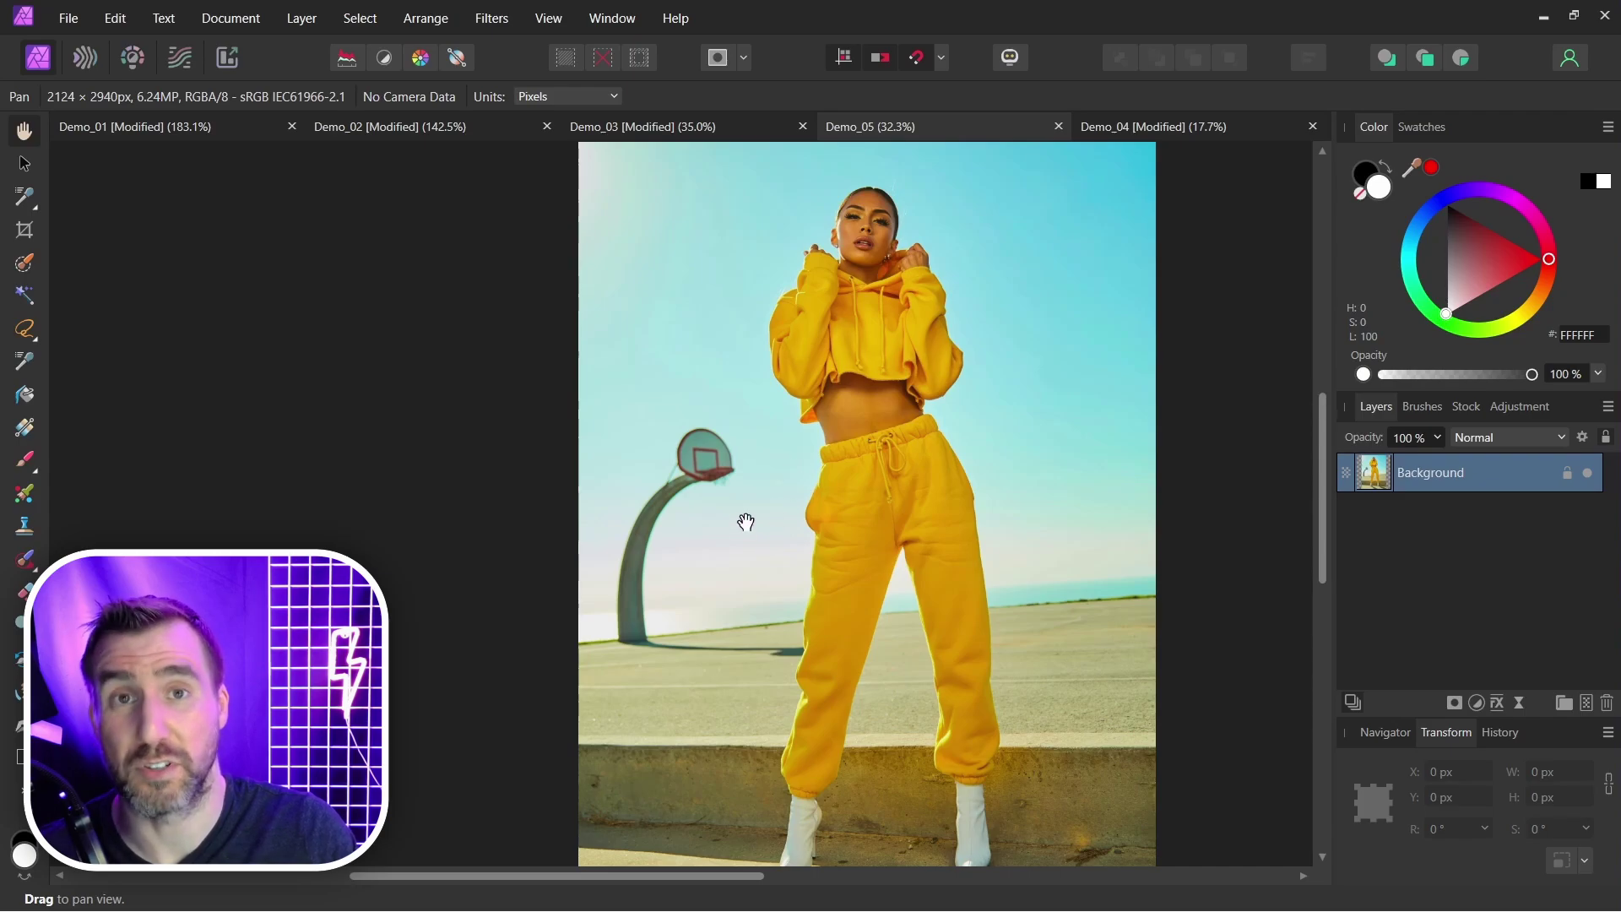
- Add a live Liquify filter to the Demo_05 photo and activate the Liquify Push Left tool
{"action": "left_click", "coordinate": [1519, 703]}
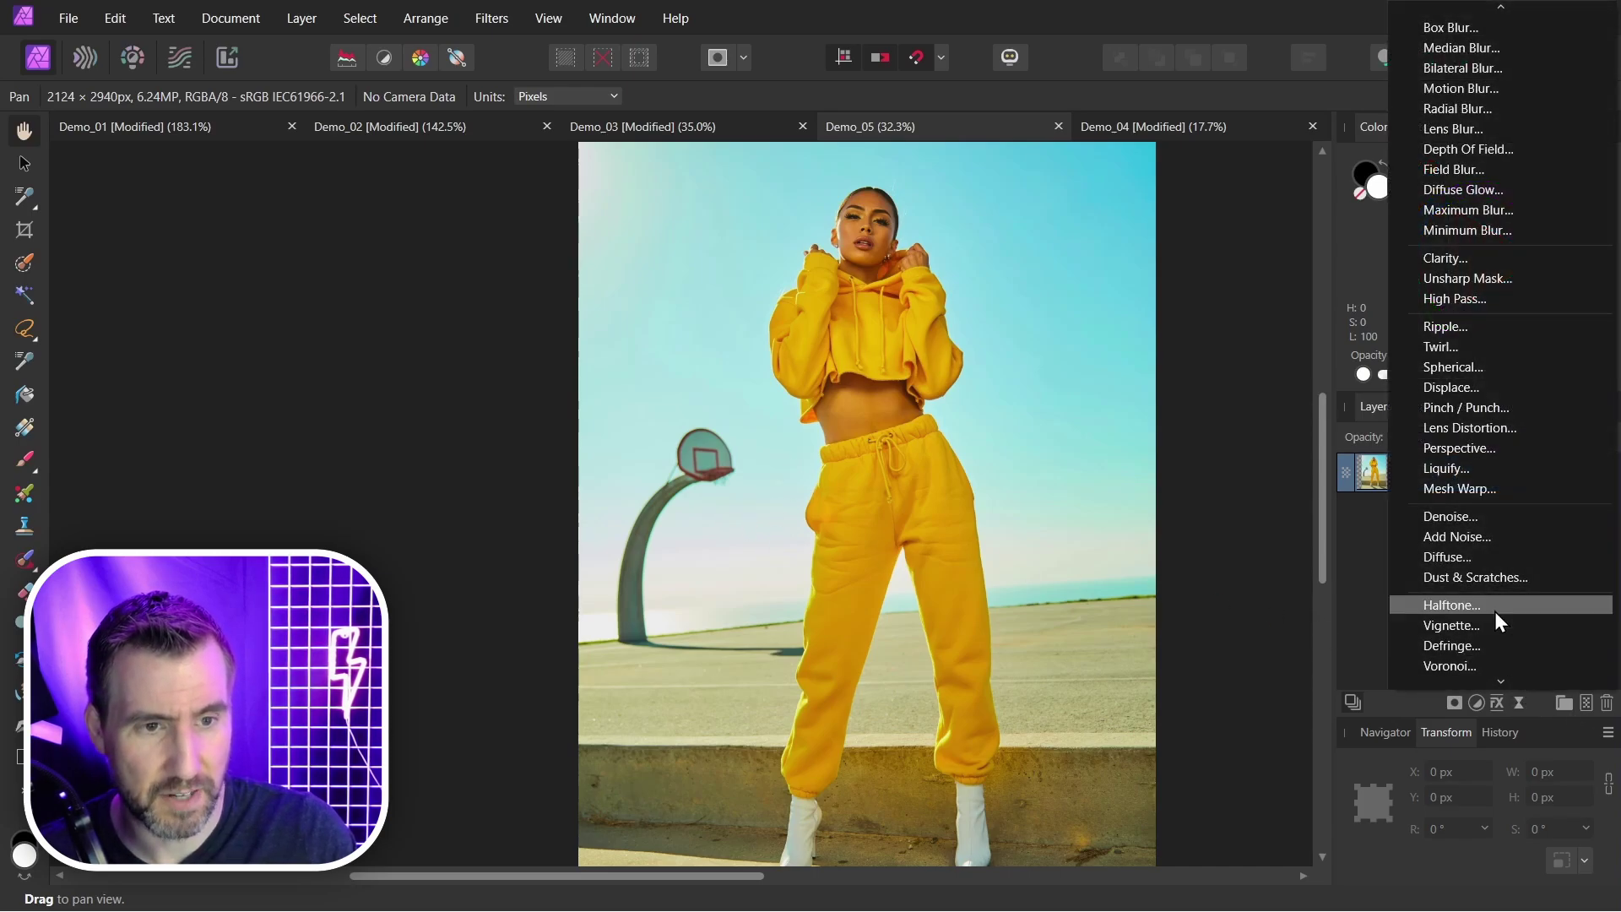
{"action": "left_click", "coordinate": [1469, 469]}
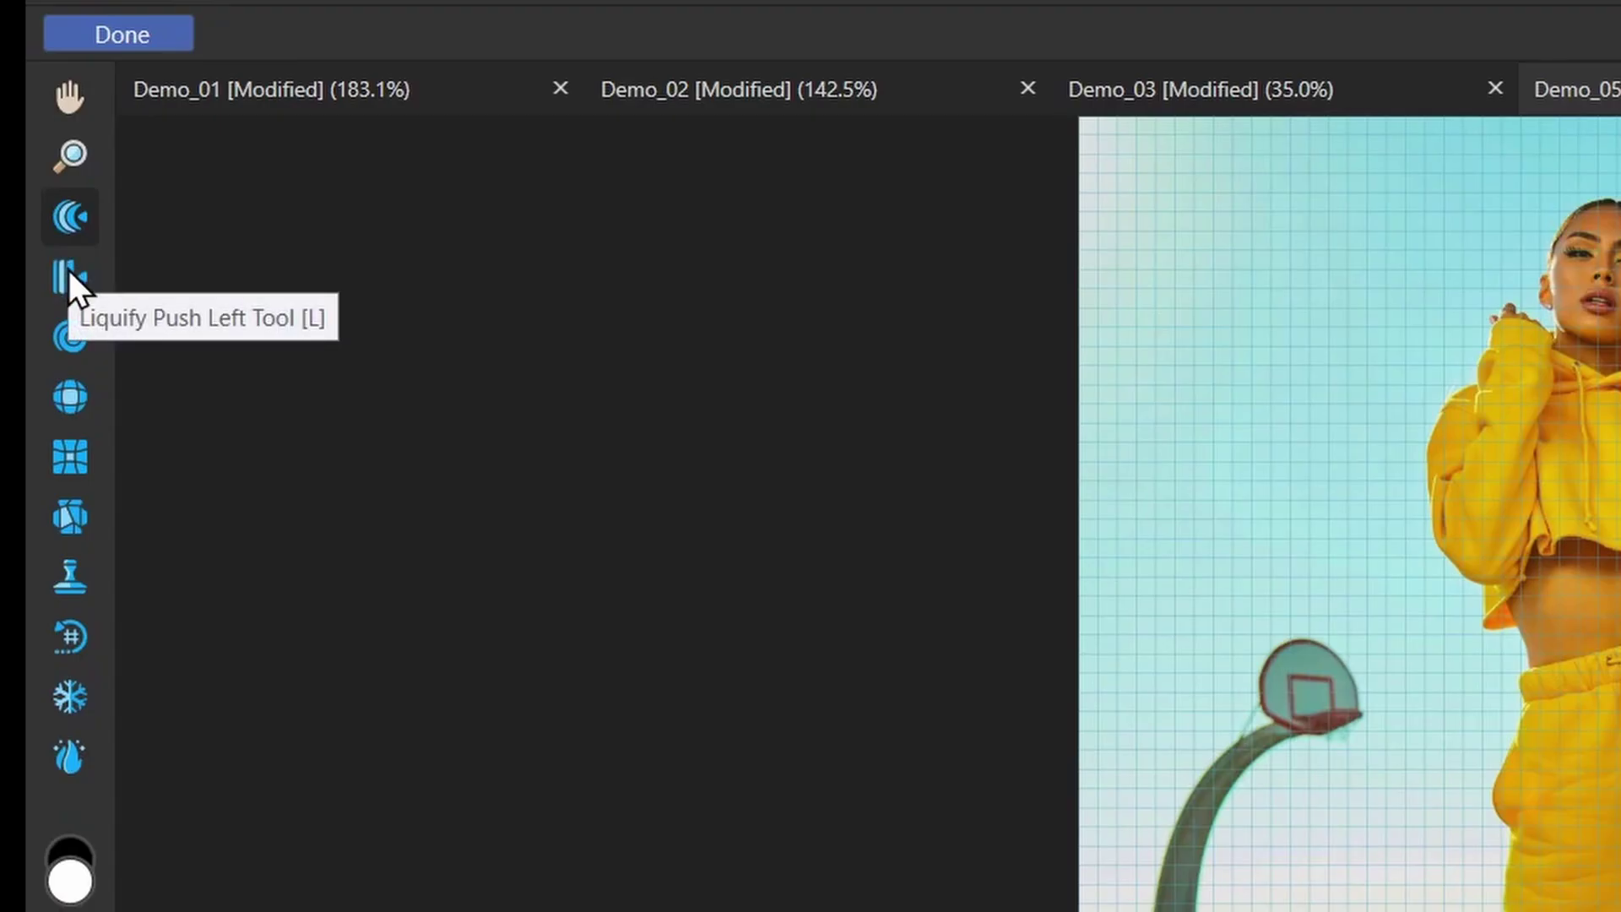
{"action": "left_click", "coordinate": [76, 282]}
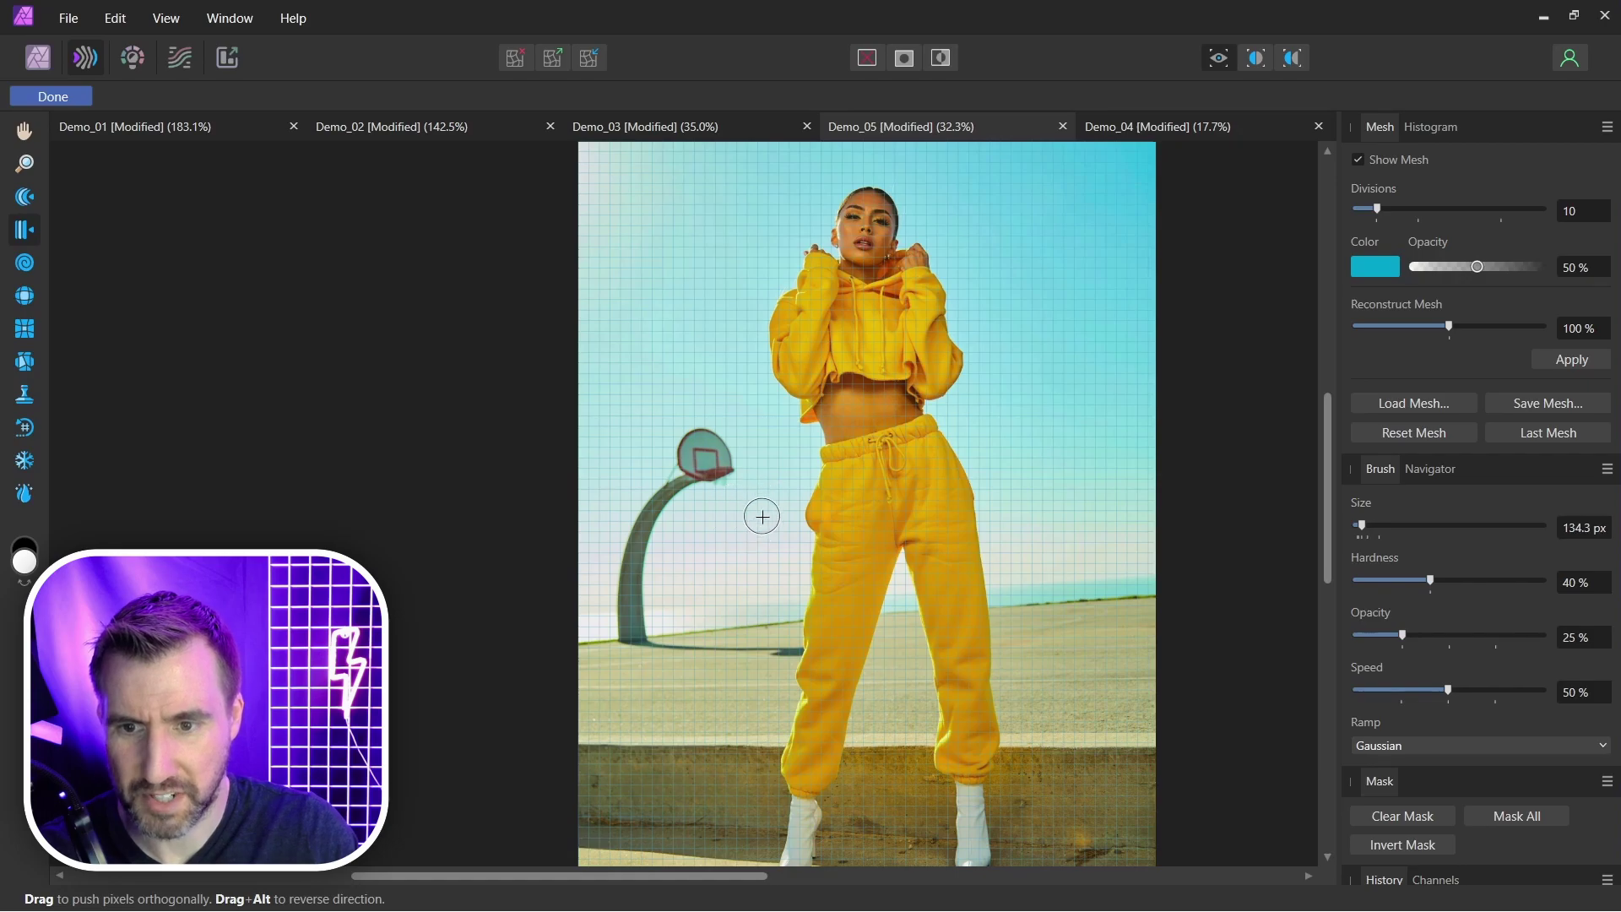
- Push in the bulging pocket at the left-hand hip of the yellow trousers with a 43 px brush and finish the Liquify edit
{"action": "key", "text": "["}
{"action": "key", "text": "["}
{"action": "key", "text": "["}
{"action": "scroll", "coordinate": [806, 513], "scroll_direction": "up", "scroll_amount": 5}
{"action": "key", "text": "["}
{"action": "key", "text": "["}
{"action": "key", "text": "["}
{"action": "key", "text": "["}
{"action": "key", "text": "["}
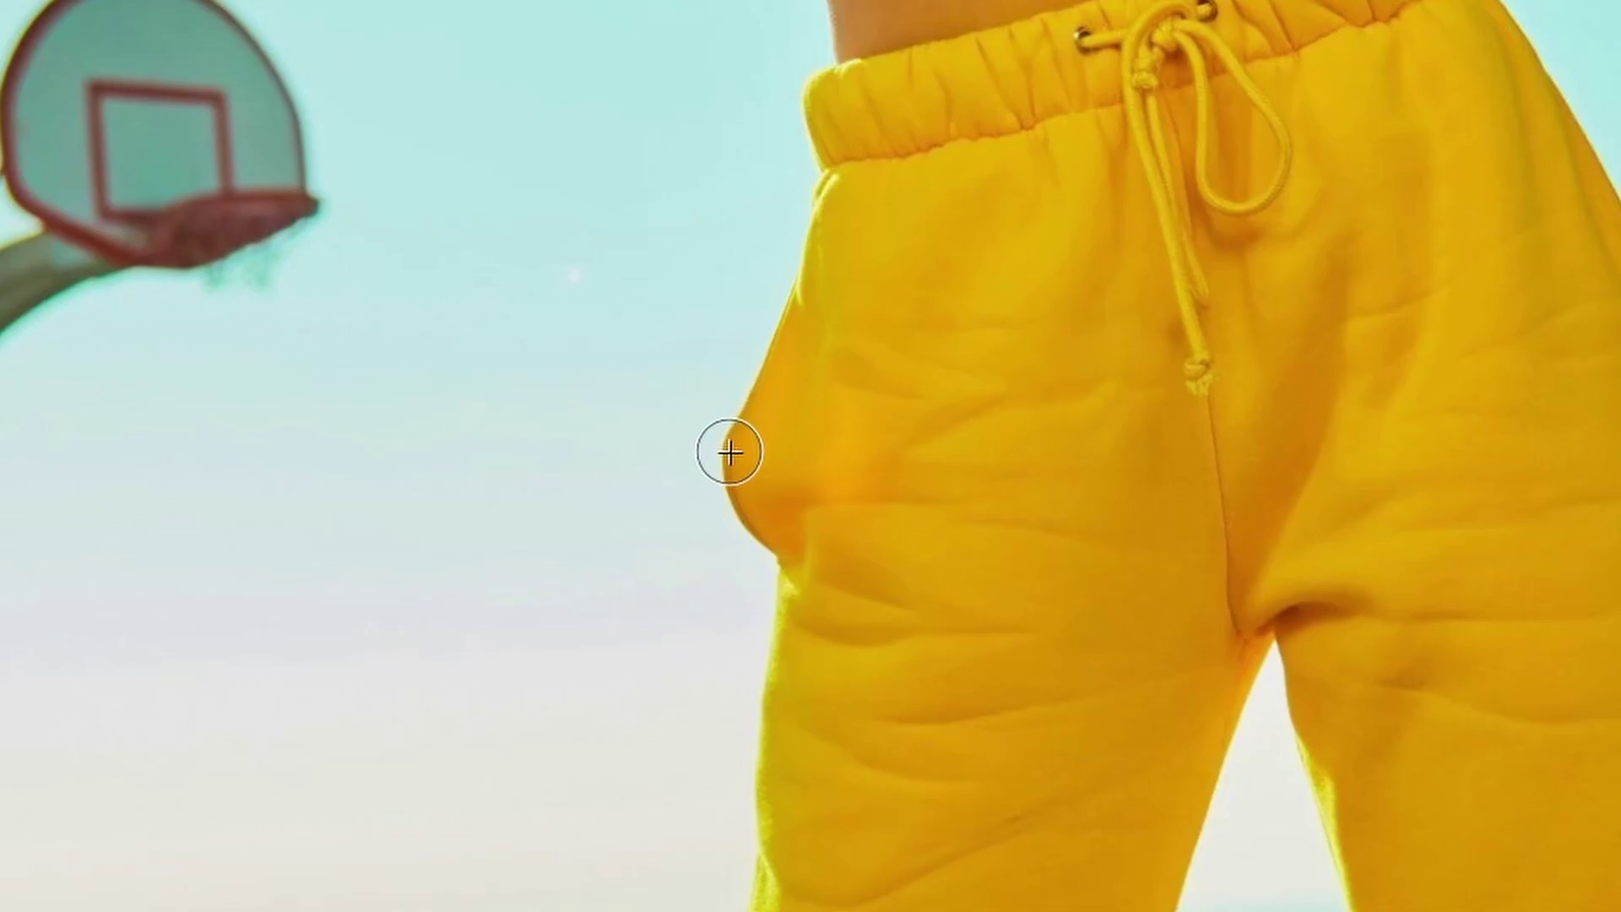
{"action": "left_click_drag", "start_coordinate": [721, 505], "coordinate": [716, 522]}
{"action": "scroll", "coordinate": [754, 339], "scroll_direction": "up", "scroll_amount": 3}
{"action": "mouse_move", "coordinate": [796, 252]}
{"action": "left_mouse_down"}
{"action": "mouse_move", "coordinate": [731, 460]}
{"action": "mouse_move", "coordinate": [731, 648]}
{"action": "mouse_move", "coordinate": [743, 560]}
{"action": "mouse_move", "coordinate": [712, 464]}
{"action": "mouse_move", "coordinate": [706, 623]}
{"action": "mouse_move", "coordinate": [734, 761]}
{"action": "mouse_move", "coordinate": [814, 434]}
{"action": "mouse_move", "coordinate": [760, 605]}
{"action": "mouse_move", "coordinate": [756, 721]}
{"action": "left_mouse_up"}
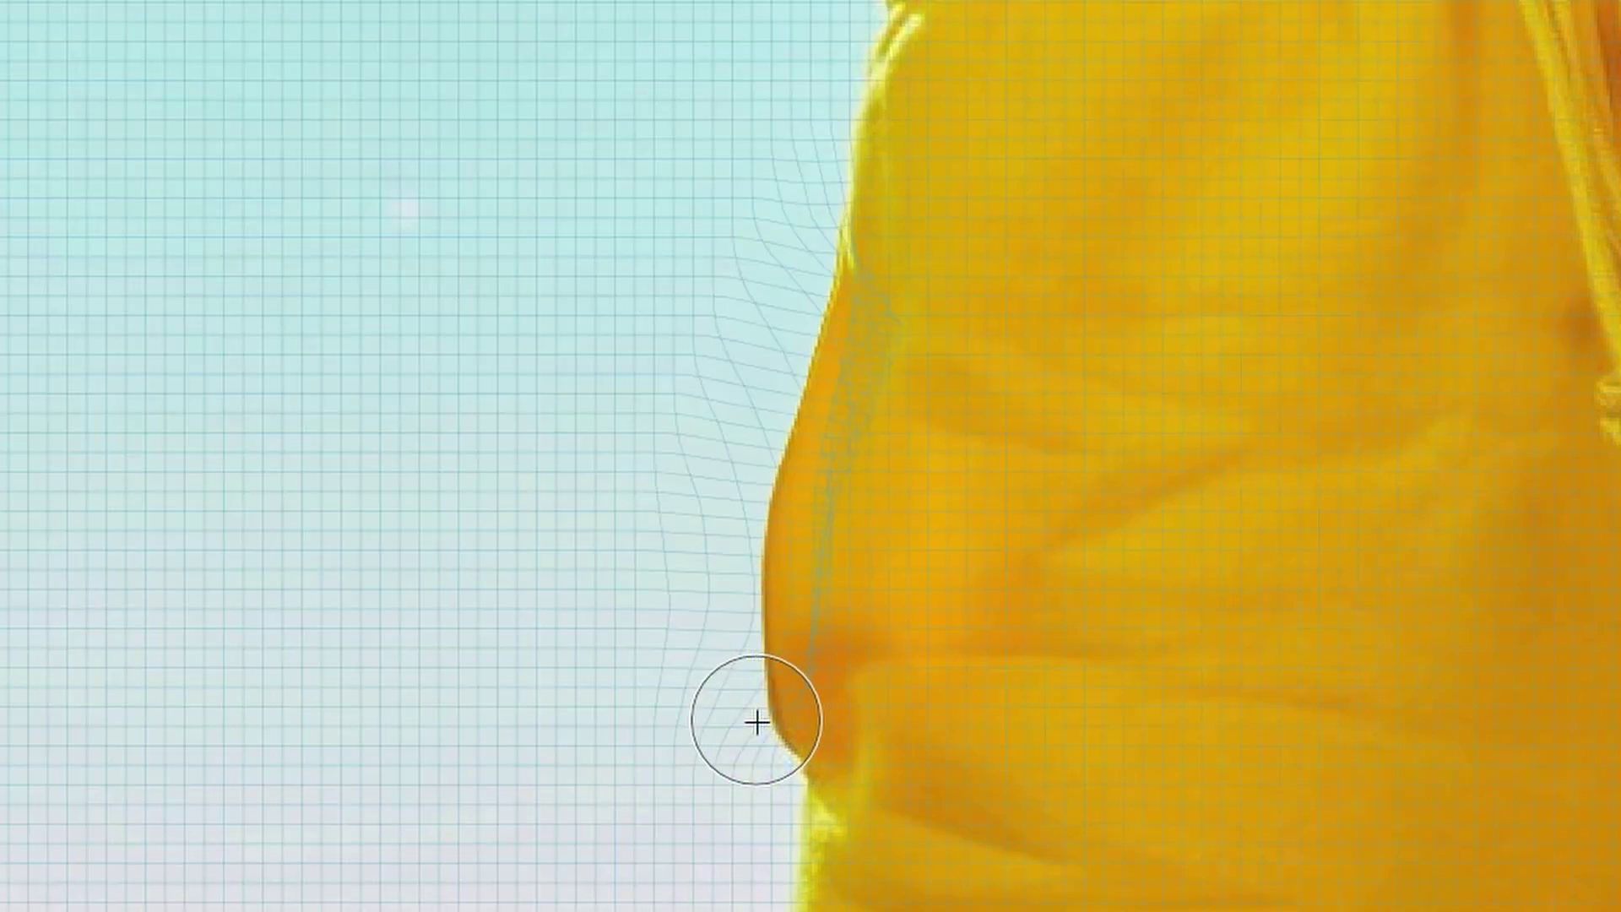
{"action": "left_click_drag", "start_coordinate": [771, 433], "coordinate": [766, 685]}
{"action": "scroll", "coordinate": [793, 496], "scroll_direction": "down", "scroll_amount": 6}
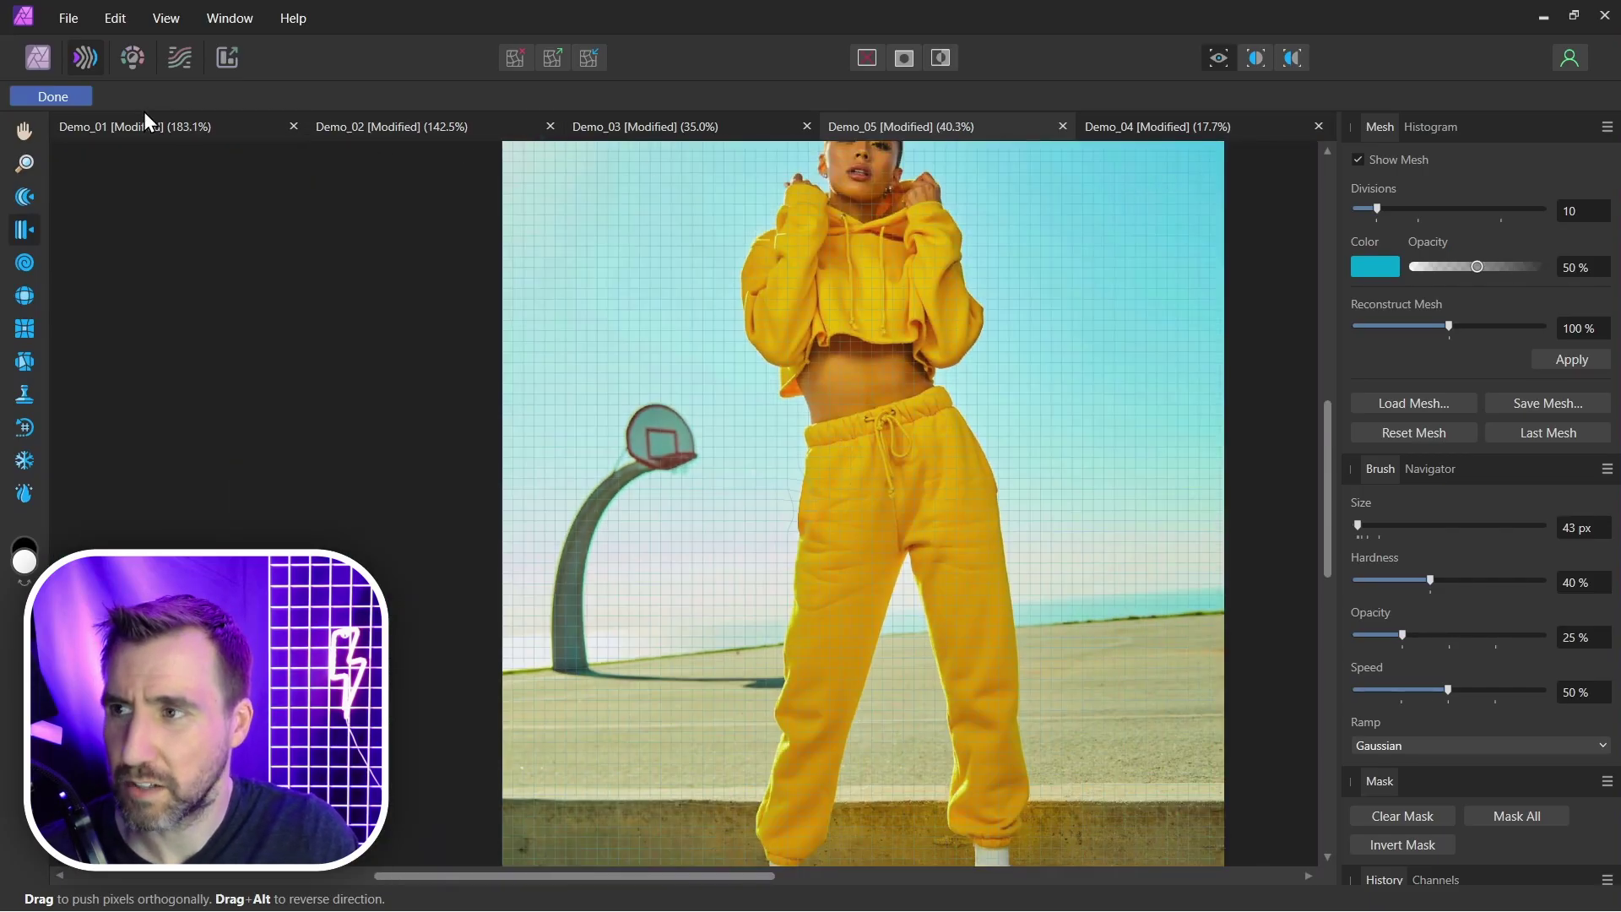
{"action": "left_click", "coordinate": [71, 98]}
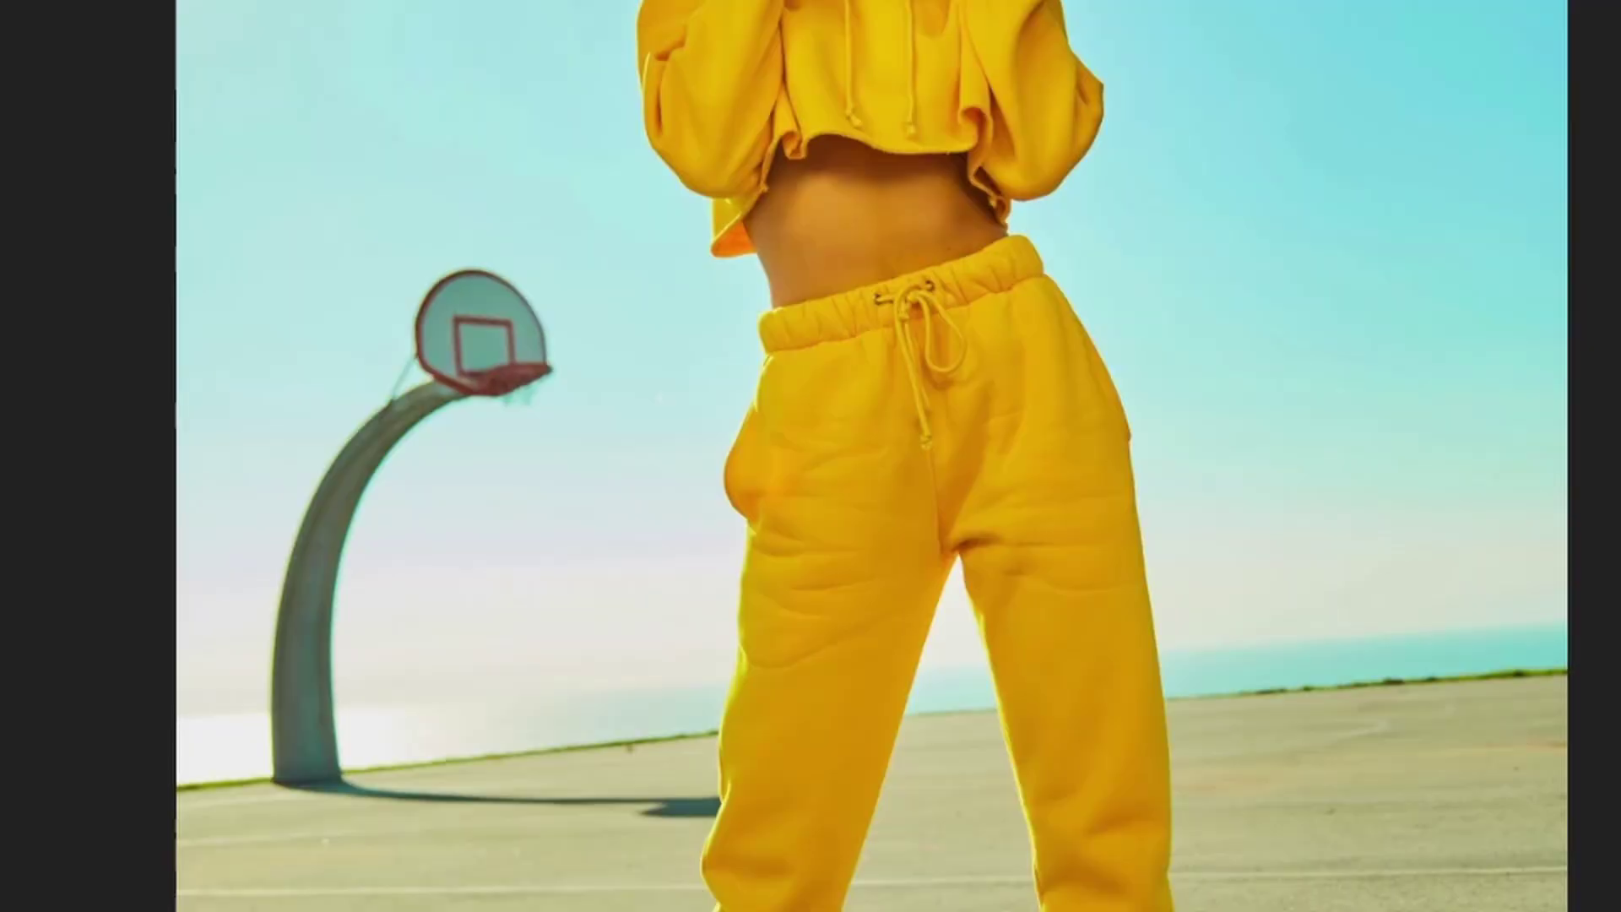
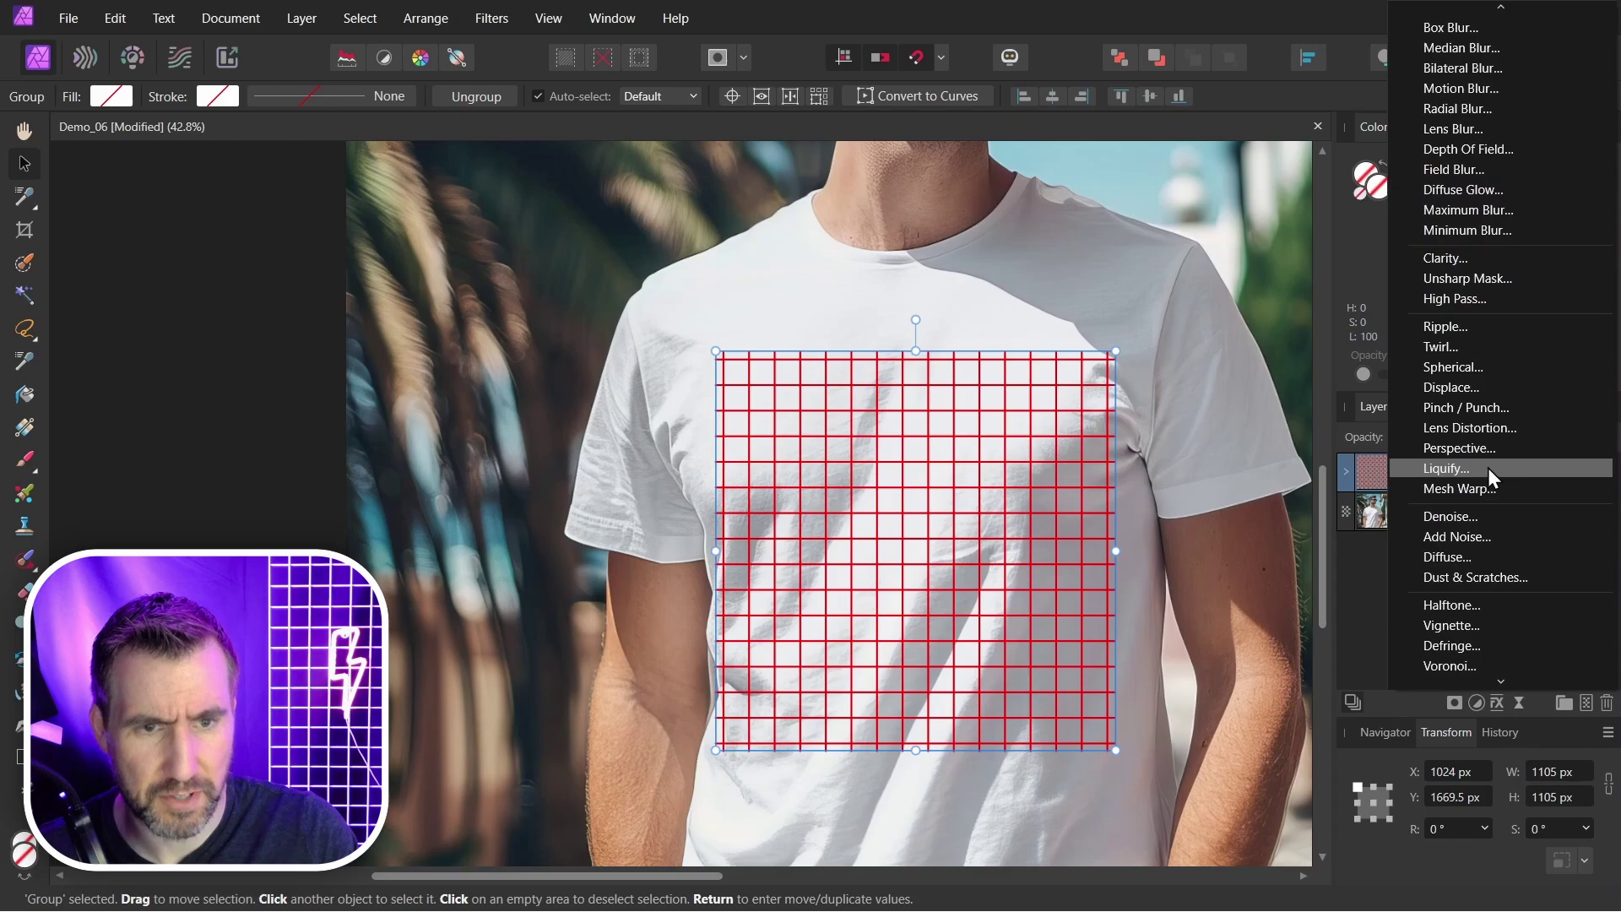
- Add a live Liquify filter to the grid group and push the grid forward along the shirt's central folds with a 145.7 px brush
{"action": "left_click", "coordinate": [1488, 469]}
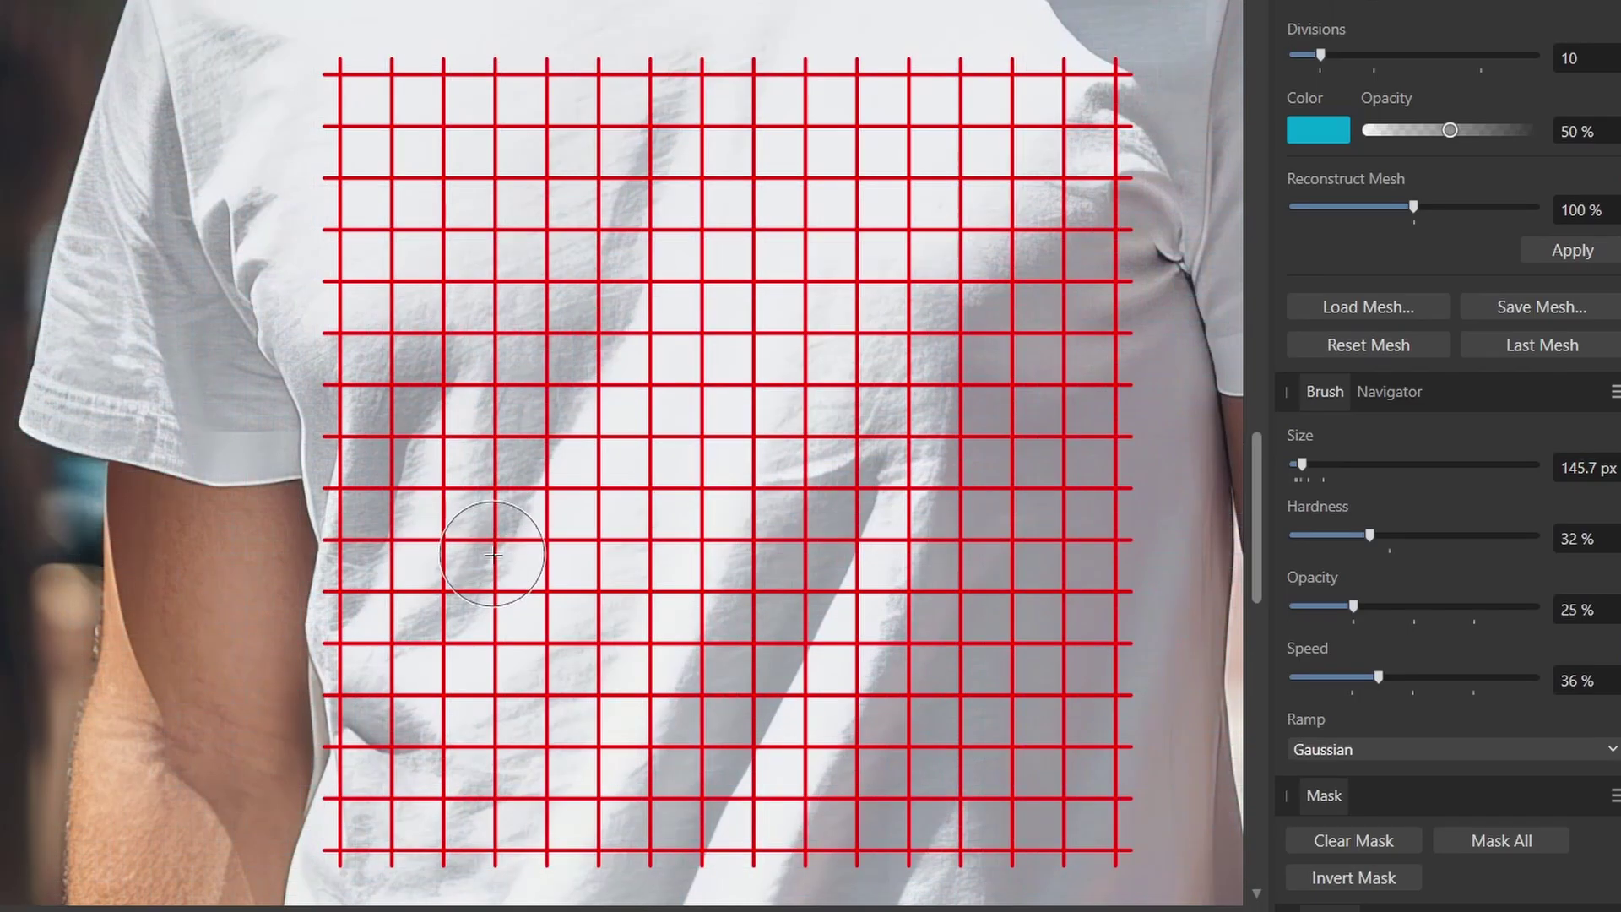
{"action": "left_click_drag", "start_coordinate": [493, 555], "coordinate": [558, 422]}
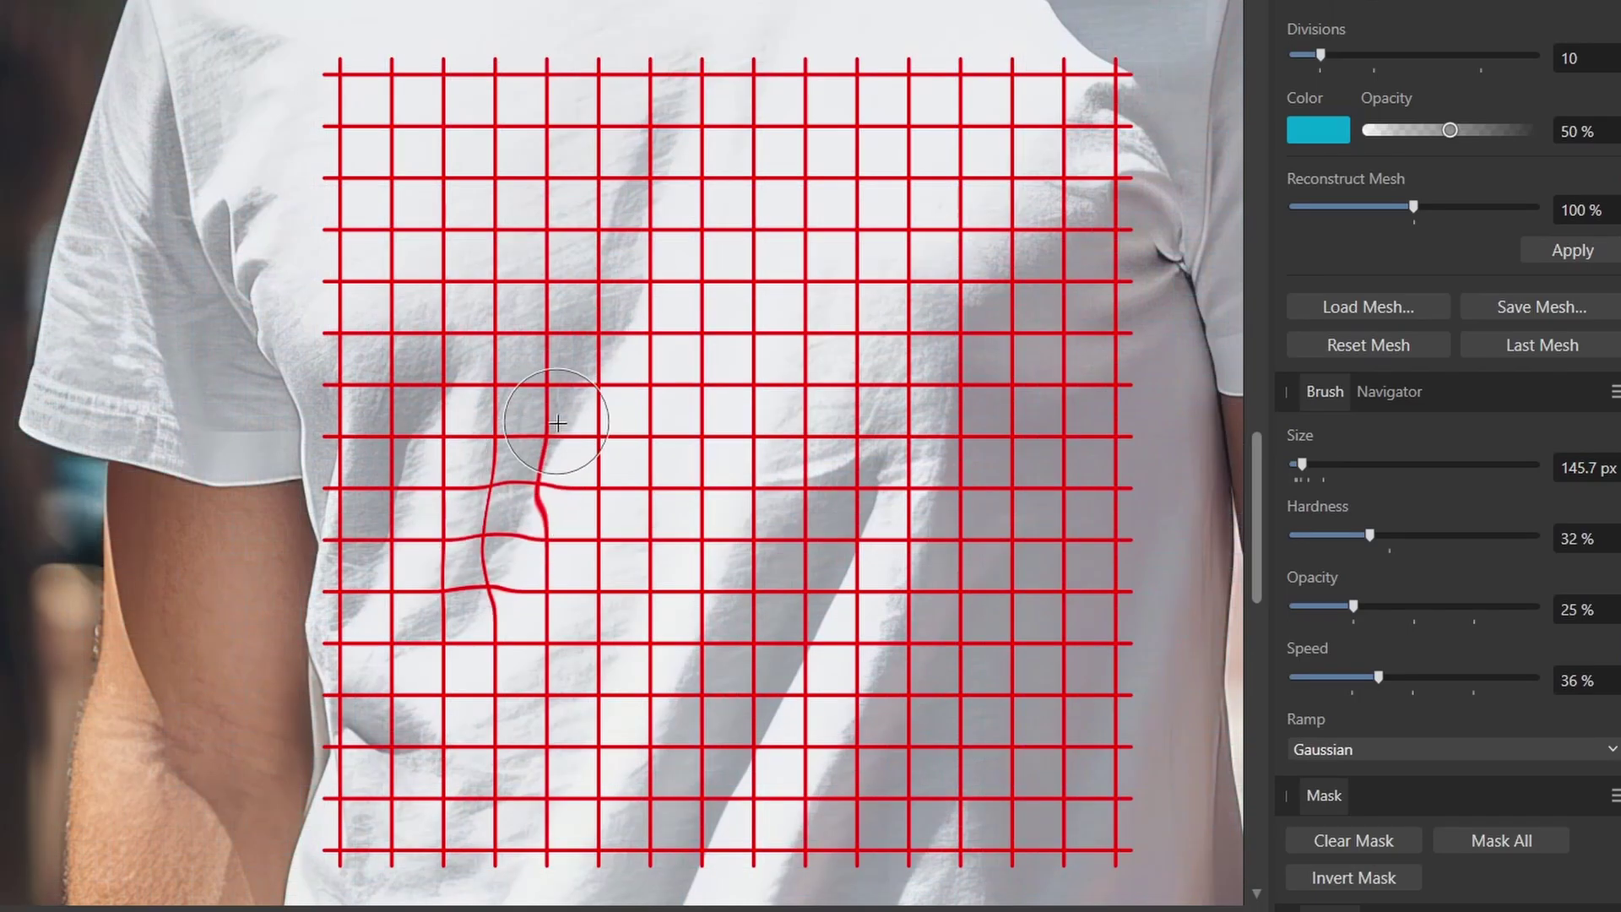
{"action": "left_click_drag", "start_coordinate": [622, 309], "coordinate": [648, 188]}
{"action": "left_click_drag", "start_coordinate": [727, 811], "coordinate": [663, 746]}
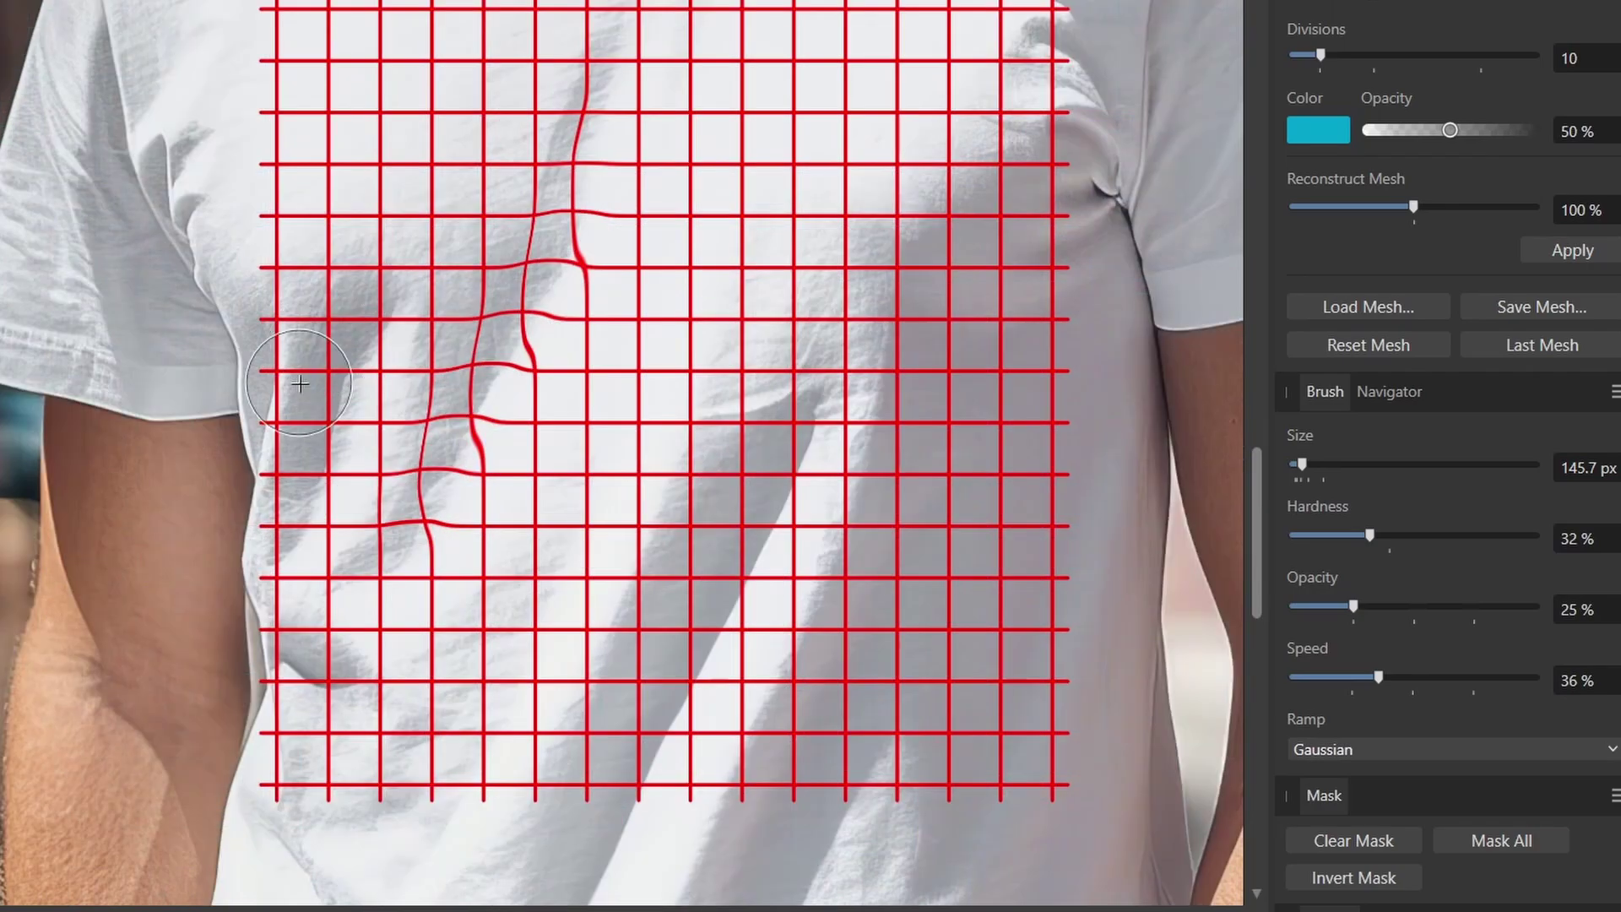
{"action": "left_click_drag", "start_coordinate": [365, 272], "coordinate": [298, 478]}
- Push the grid lines along the armpit crease, the upper chest and the lower shirt folds
{"action": "left_click_drag", "start_coordinate": [1005, 152], "coordinate": [948, 214]}
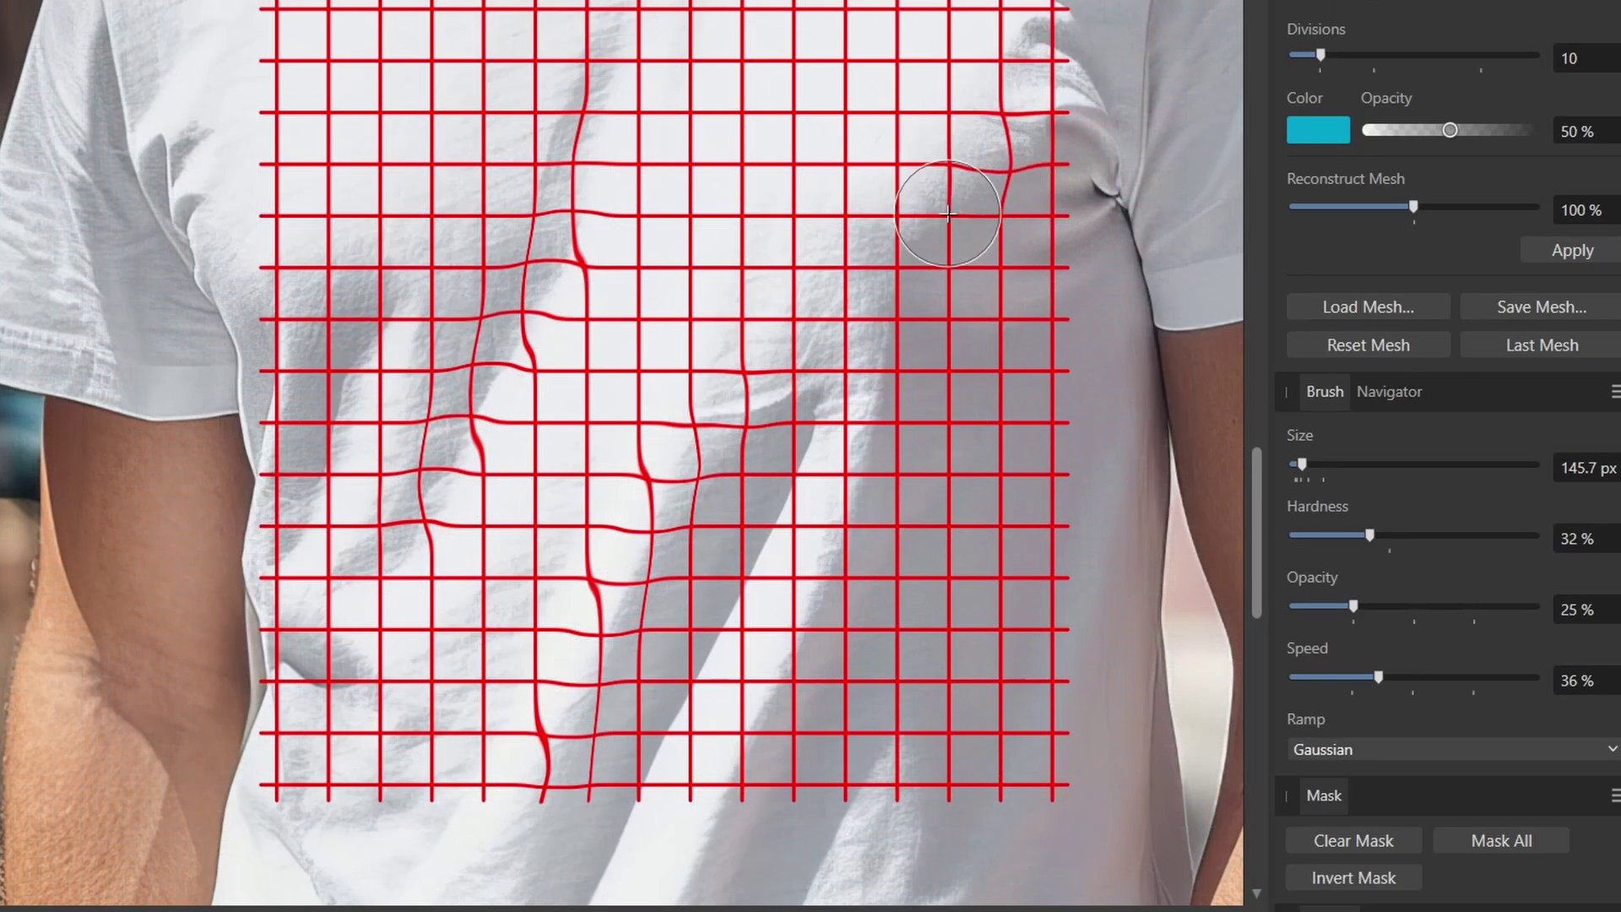
{"action": "left_click_drag", "start_coordinate": [856, 287], "coordinate": [835, 314]}
{"action": "left_click_drag", "start_coordinate": [346, 49], "coordinate": [361, 66]}
{"action": "left_click_drag", "start_coordinate": [302, 675], "coordinate": [338, 654]}
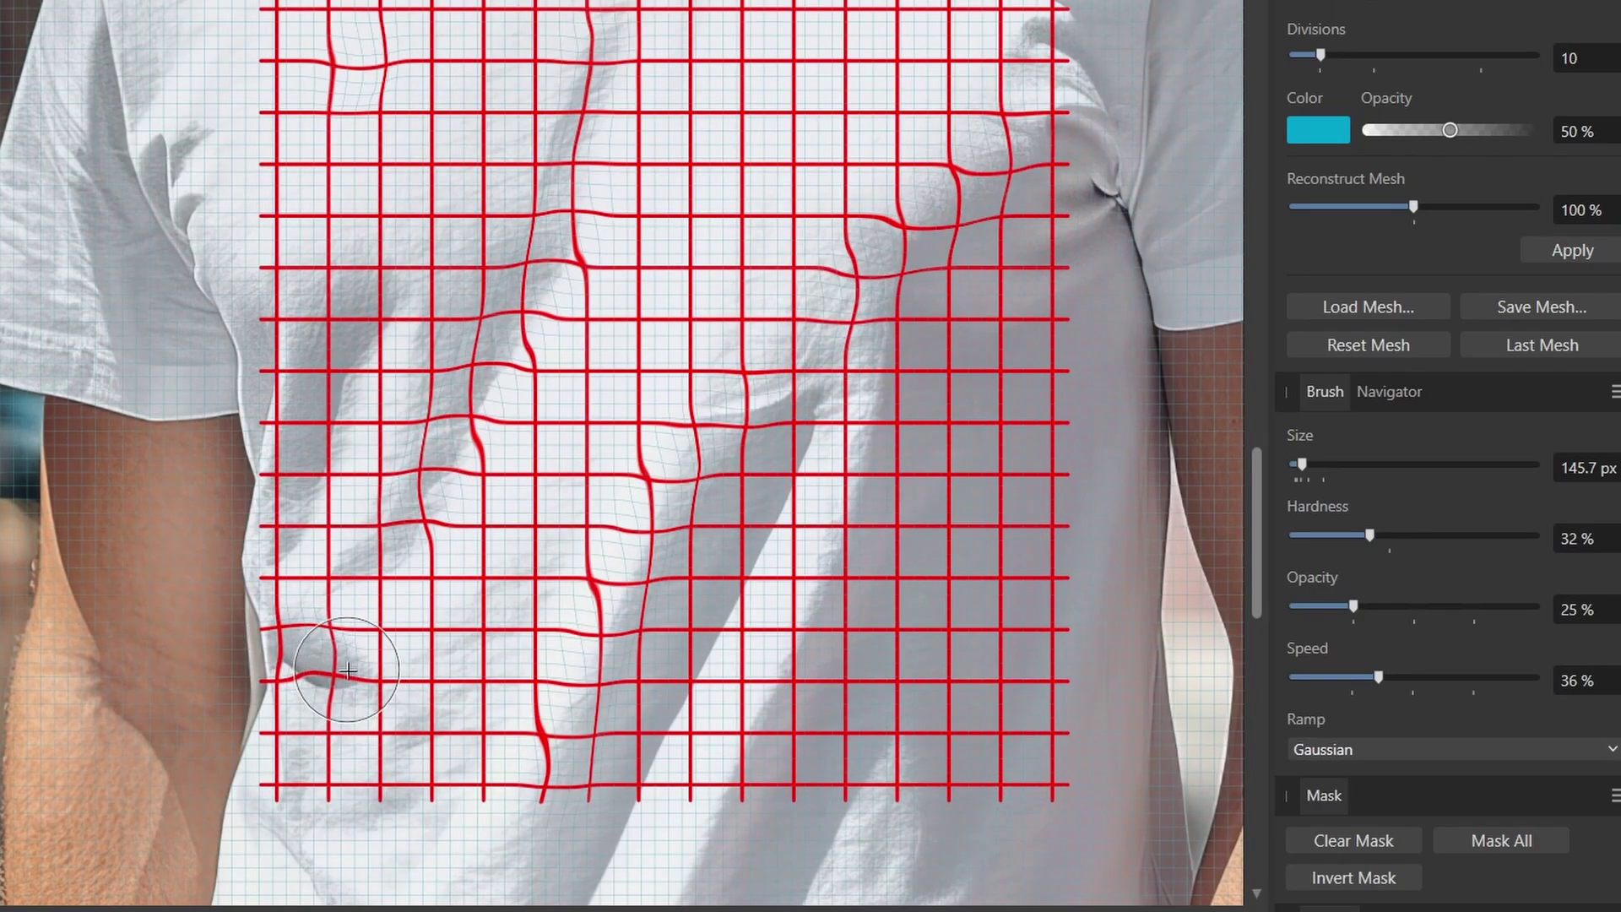
{"action": "left_click_drag", "start_coordinate": [798, 541], "coordinate": [766, 673]}
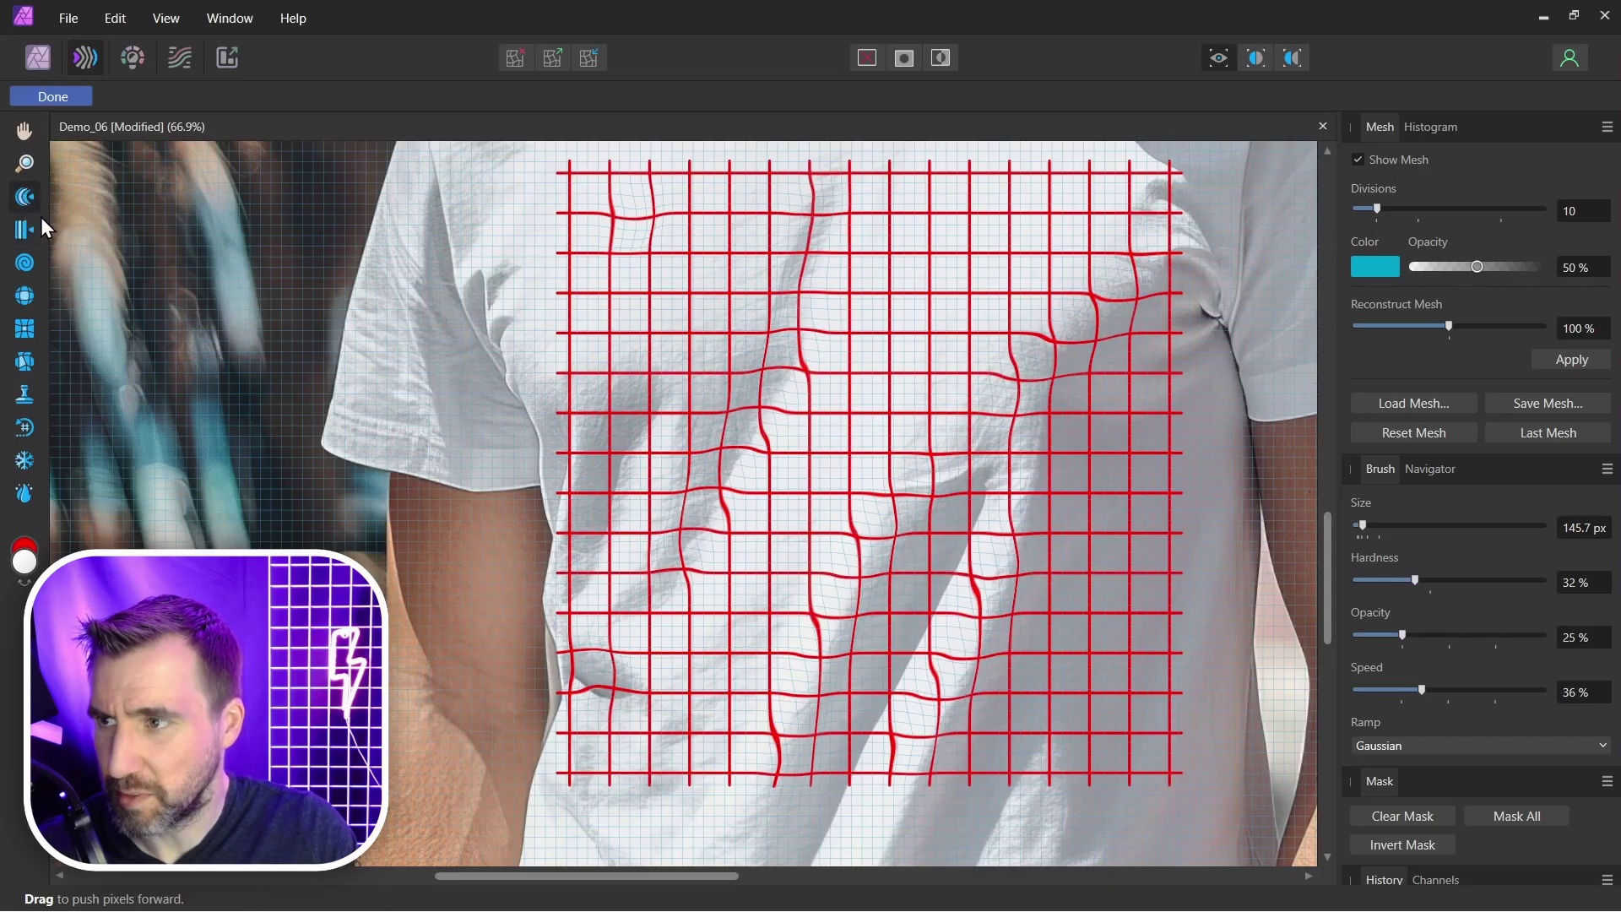
- Refine a pinched grid line at the lower fold with a 54.9 px brush and finish the Liquify edit
{"action": "scroll", "coordinate": [1071, 434], "scroll_direction": "up", "scroll_amount": 3}
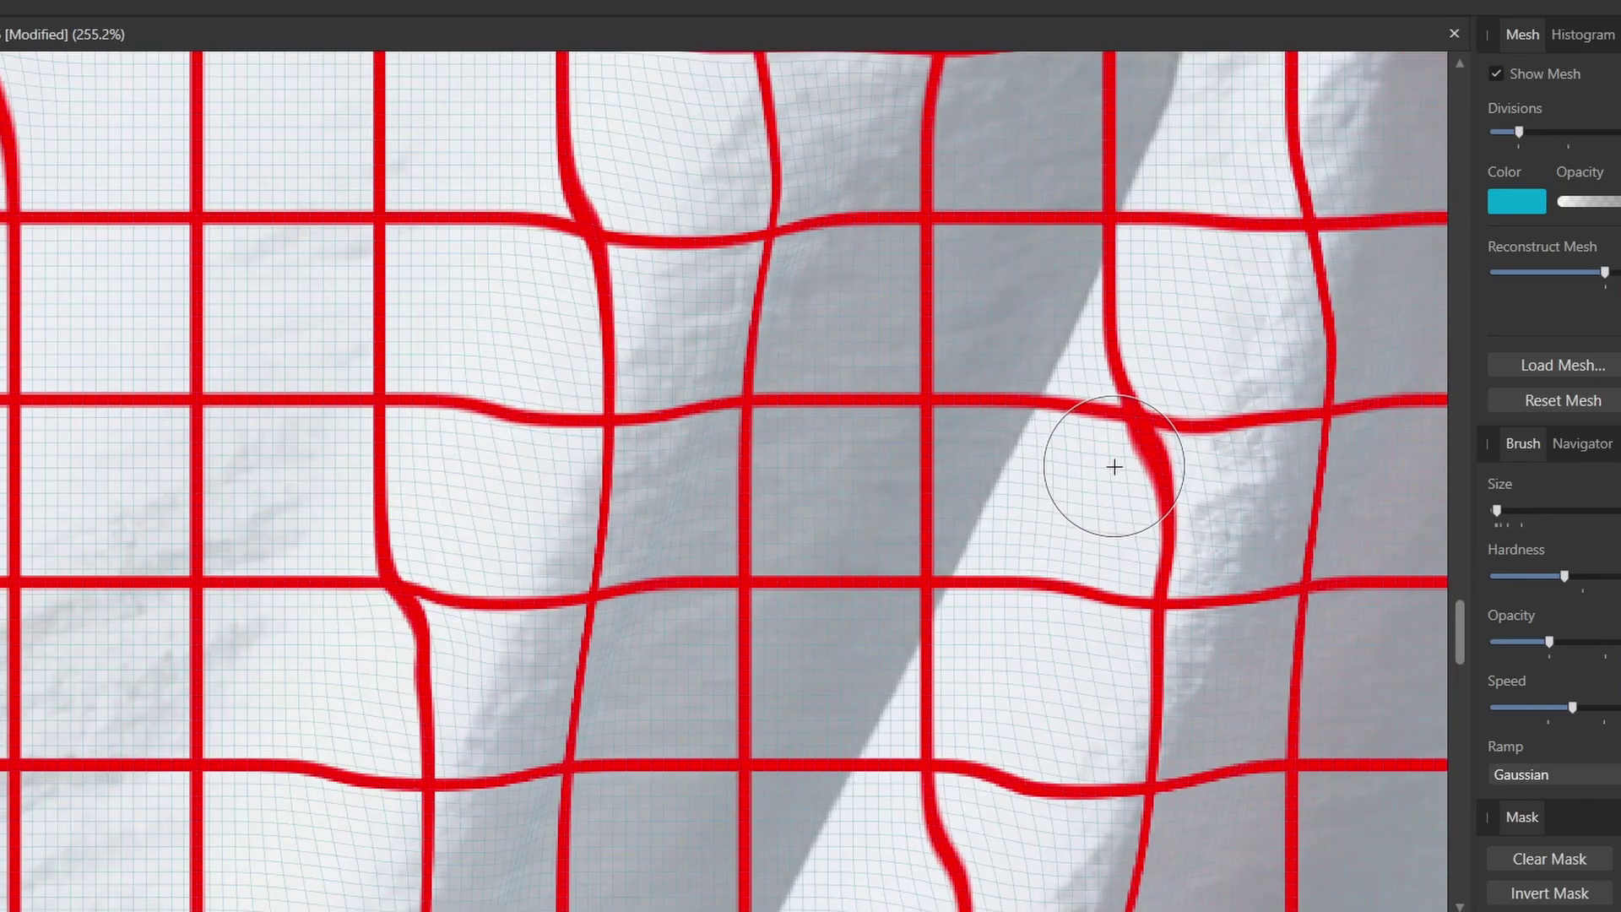
{"action": "left_click_drag", "start_coordinate": [1169, 447], "coordinate": [1174, 449]}
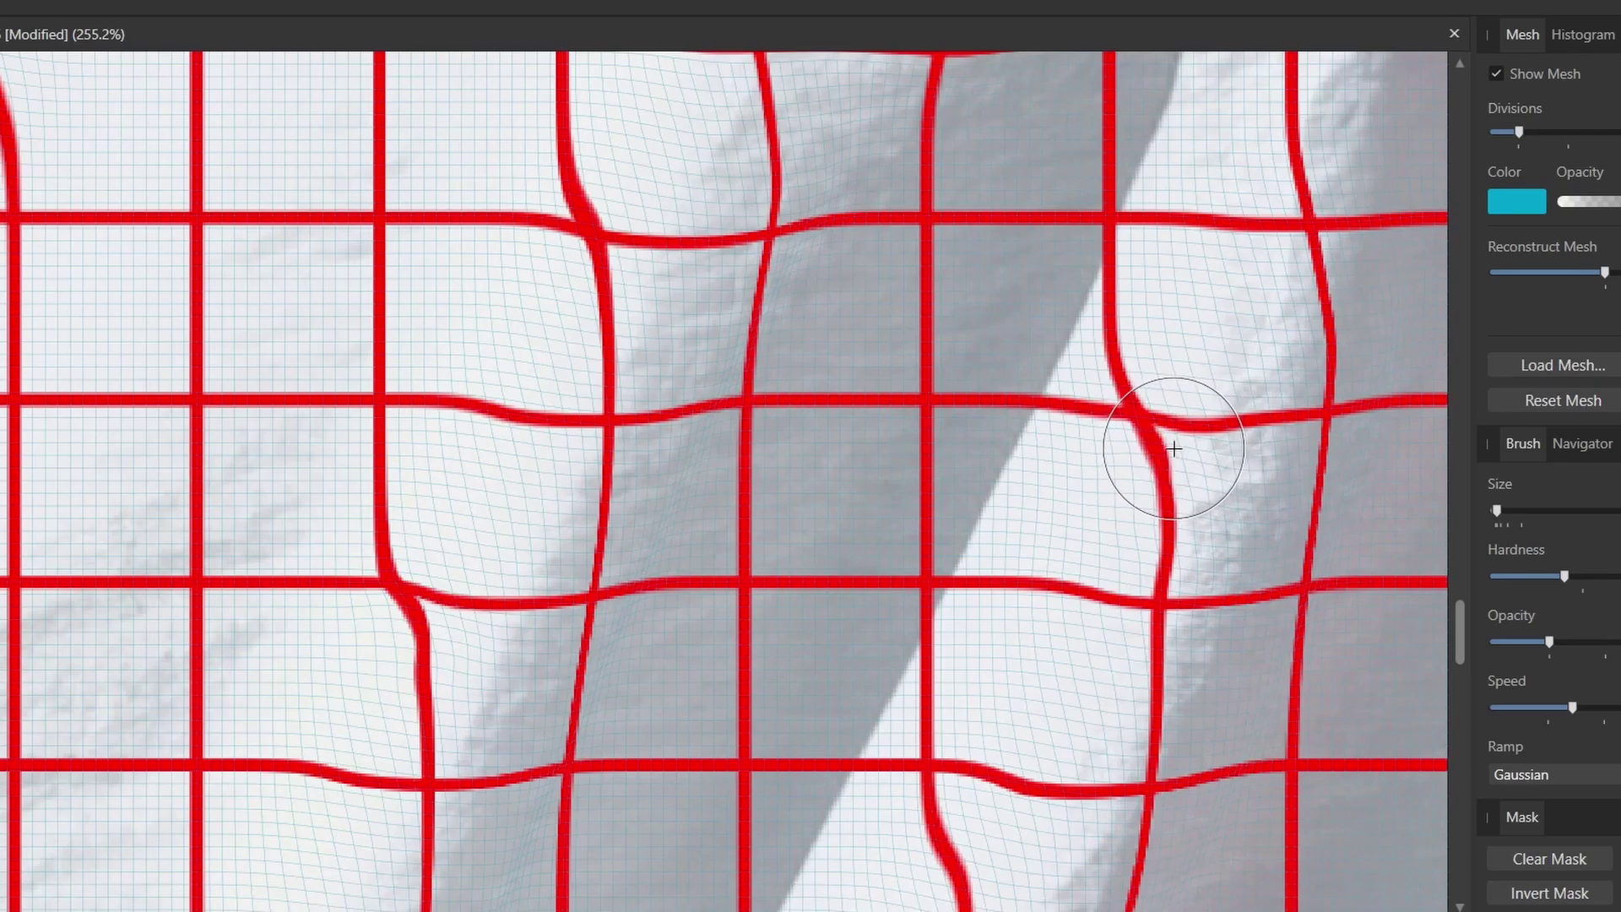
{"action": "scroll", "coordinate": [1194, 500], "scroll_direction": "down", "scroll_amount": 4}
{"action": "left_click_drag", "start_coordinate": [1144, 317], "coordinate": [1086, 441]}
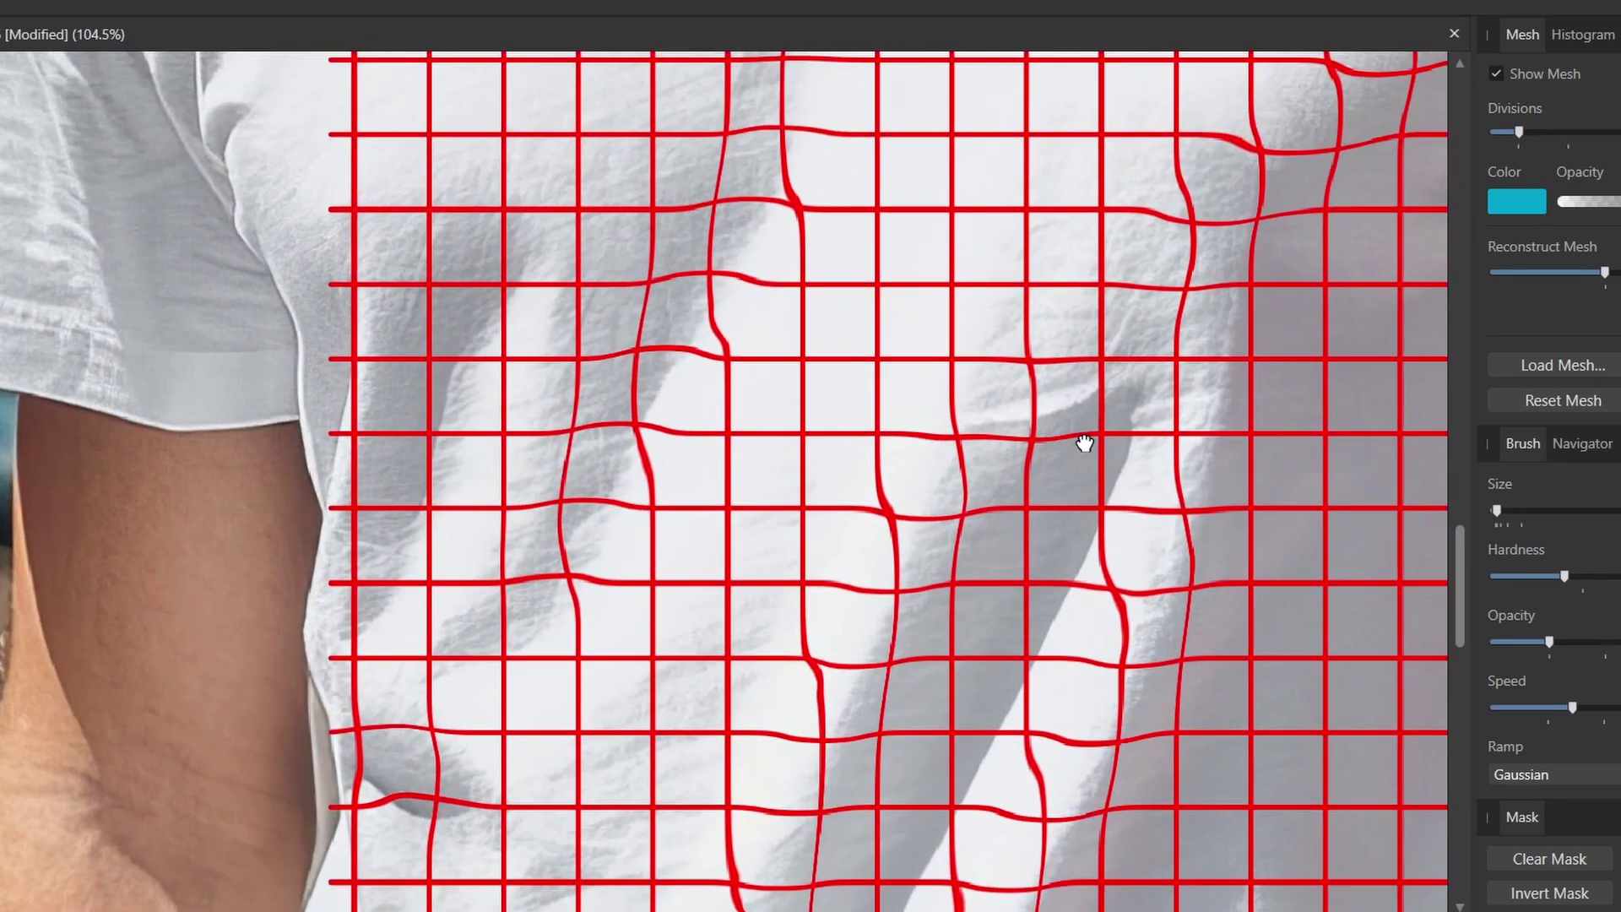
{"action": "scroll", "coordinate": [1098, 446], "scroll_direction": "down", "scroll_amount": 4}
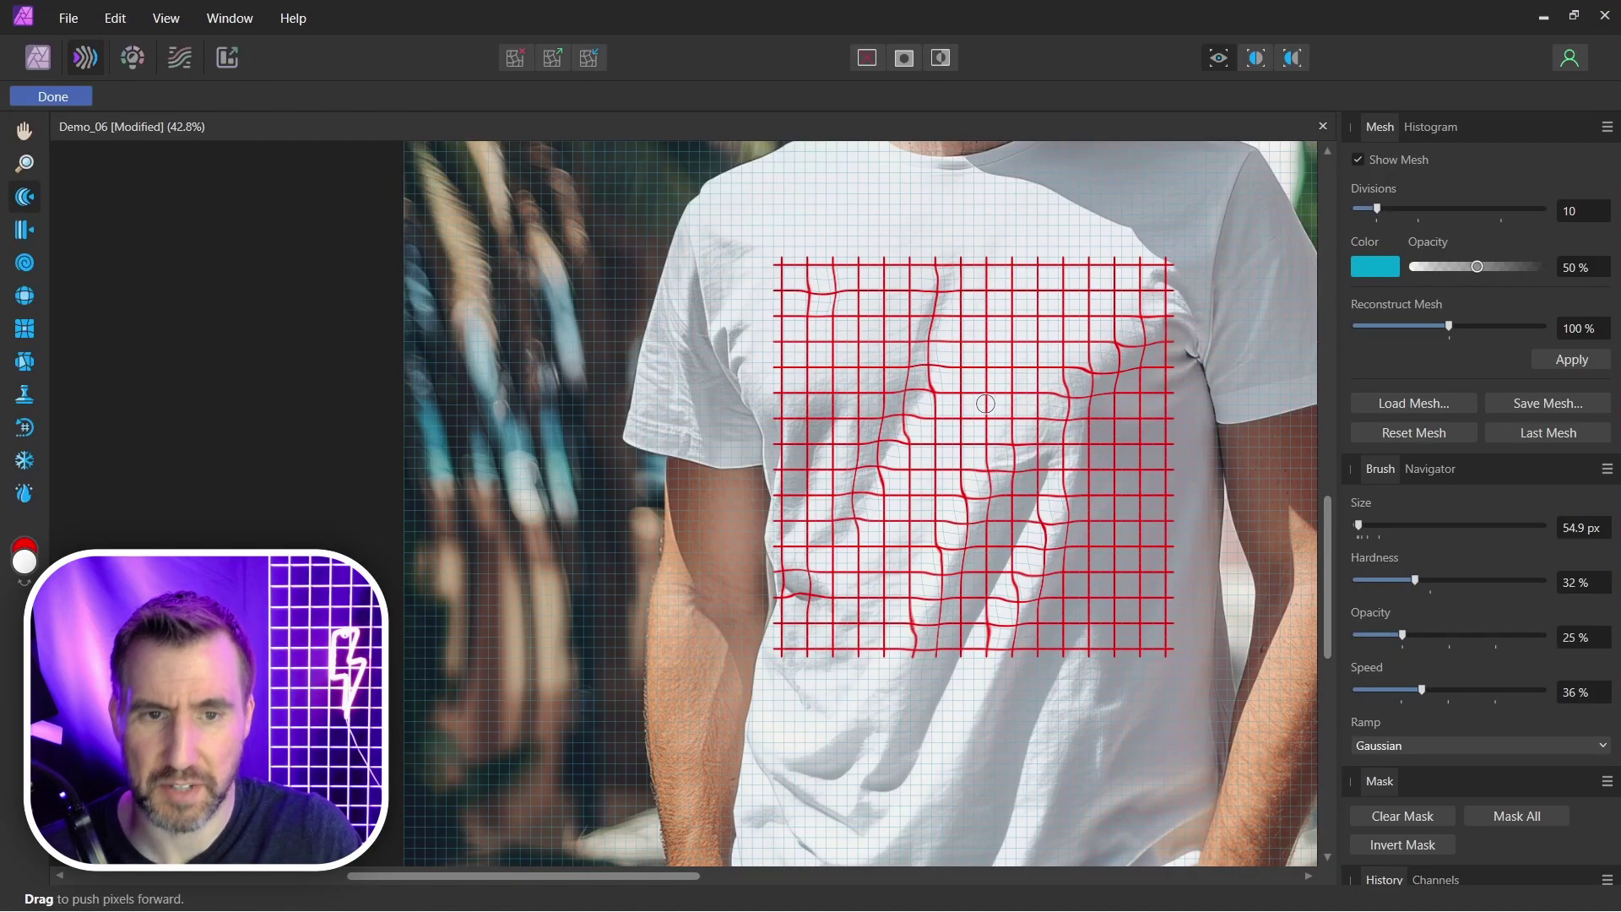
{"action": "left_click", "coordinate": [52, 97]}
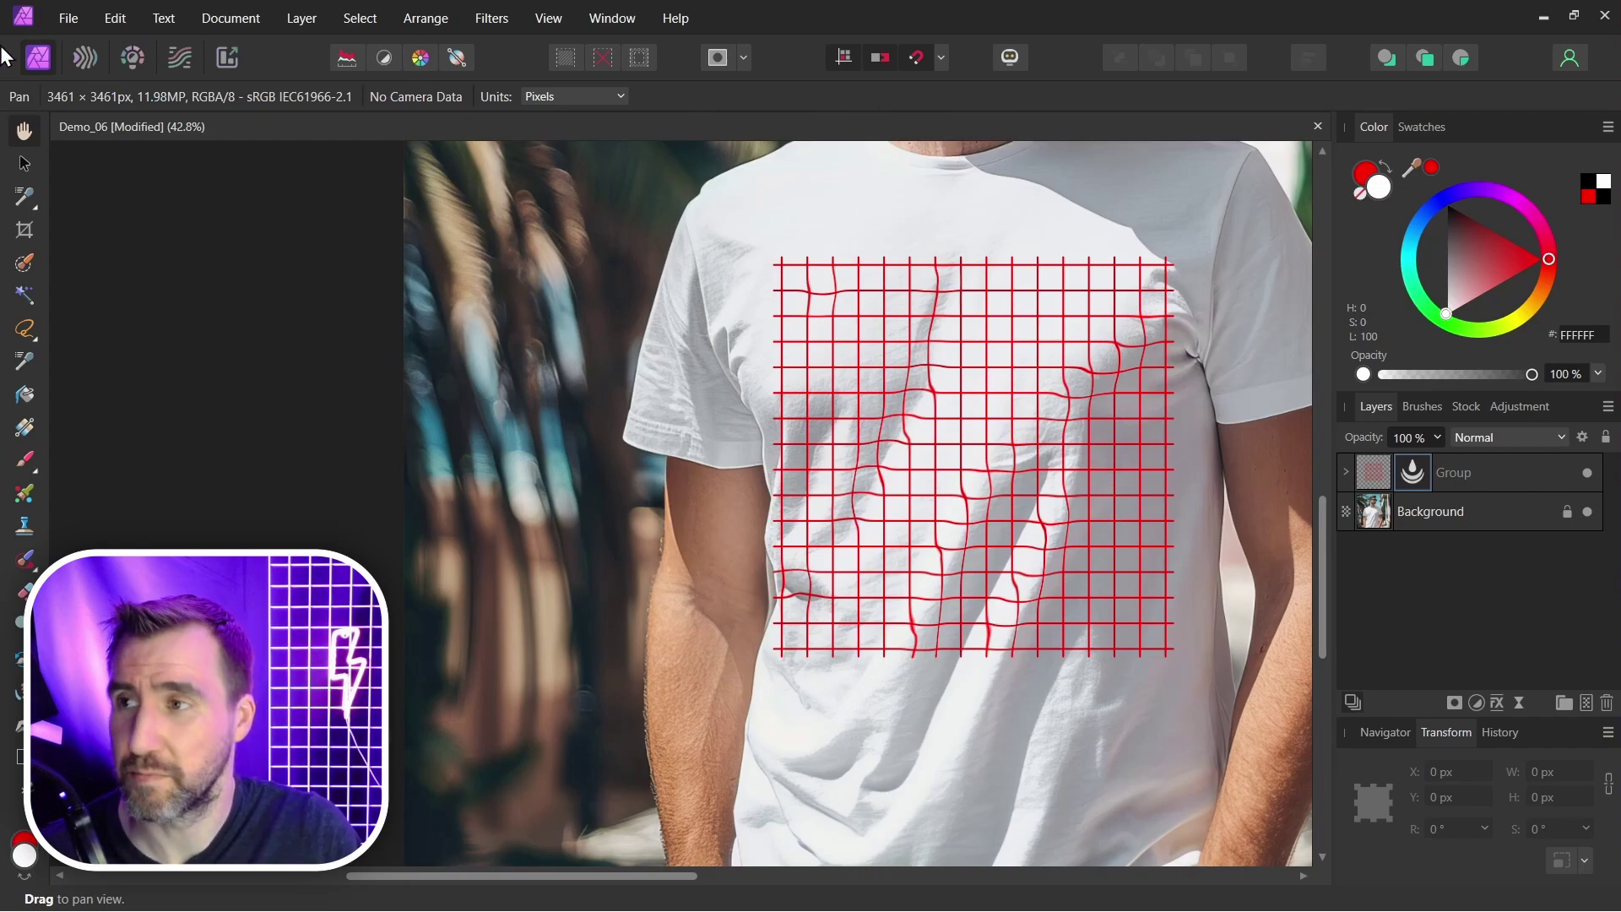
- Place tshirt_design.png from the Livestream folder into the T-shirt photo
{"action": "left_click", "coordinate": [73, 22]}
{"action": "left_click", "coordinate": [166, 499]}
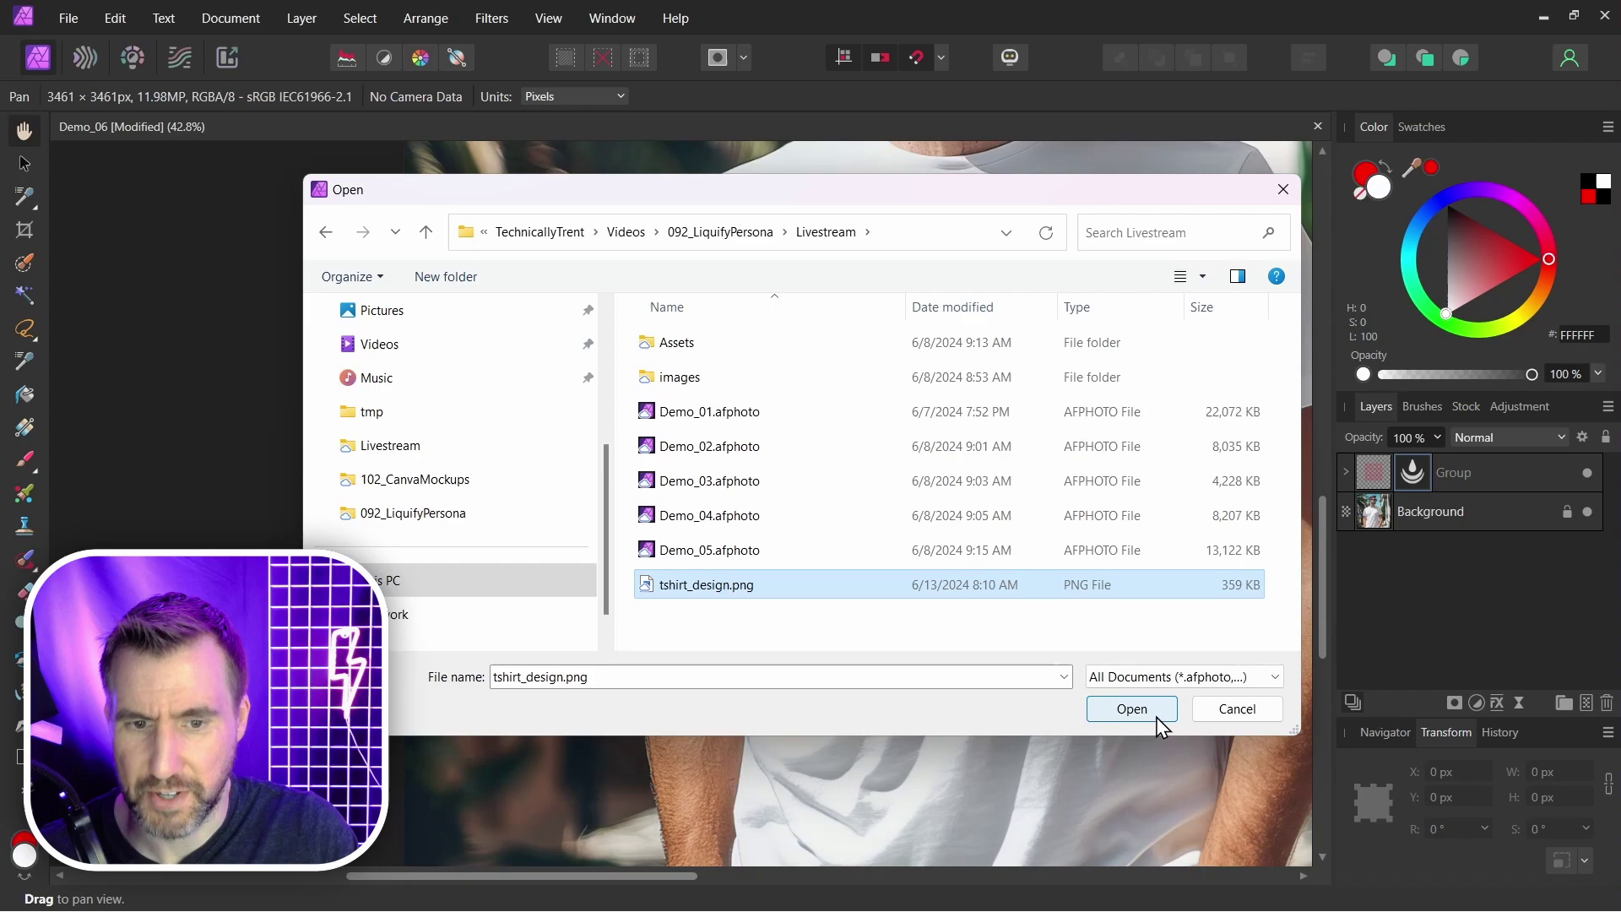
{"action": "left_click", "coordinate": [1157, 717]}
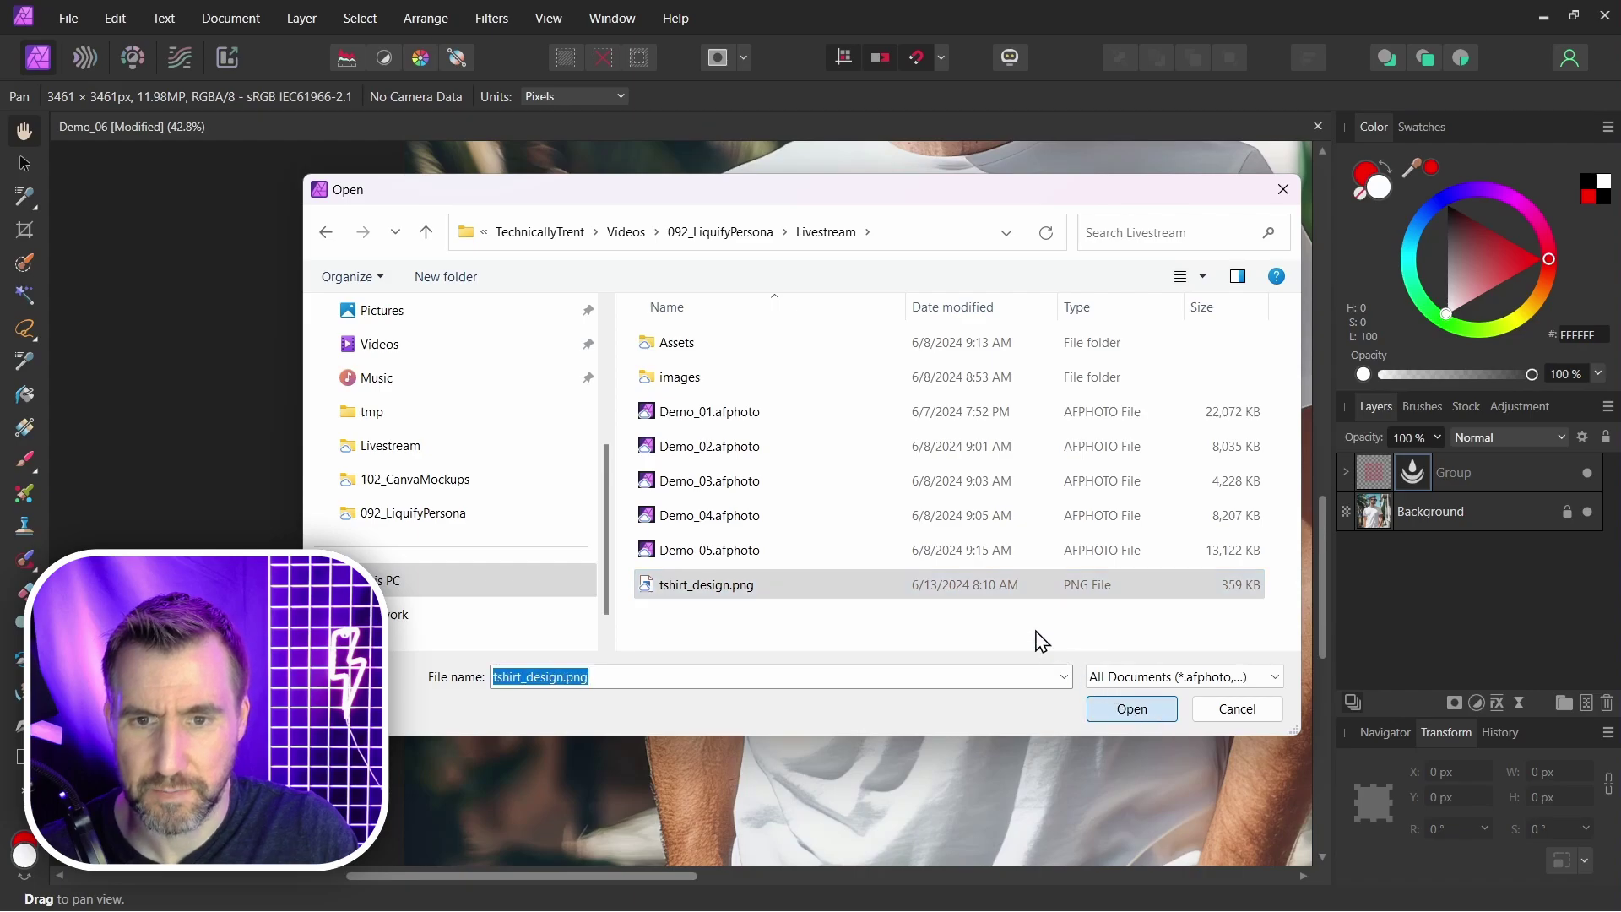
{"action": "left_click", "coordinate": [867, 354]}
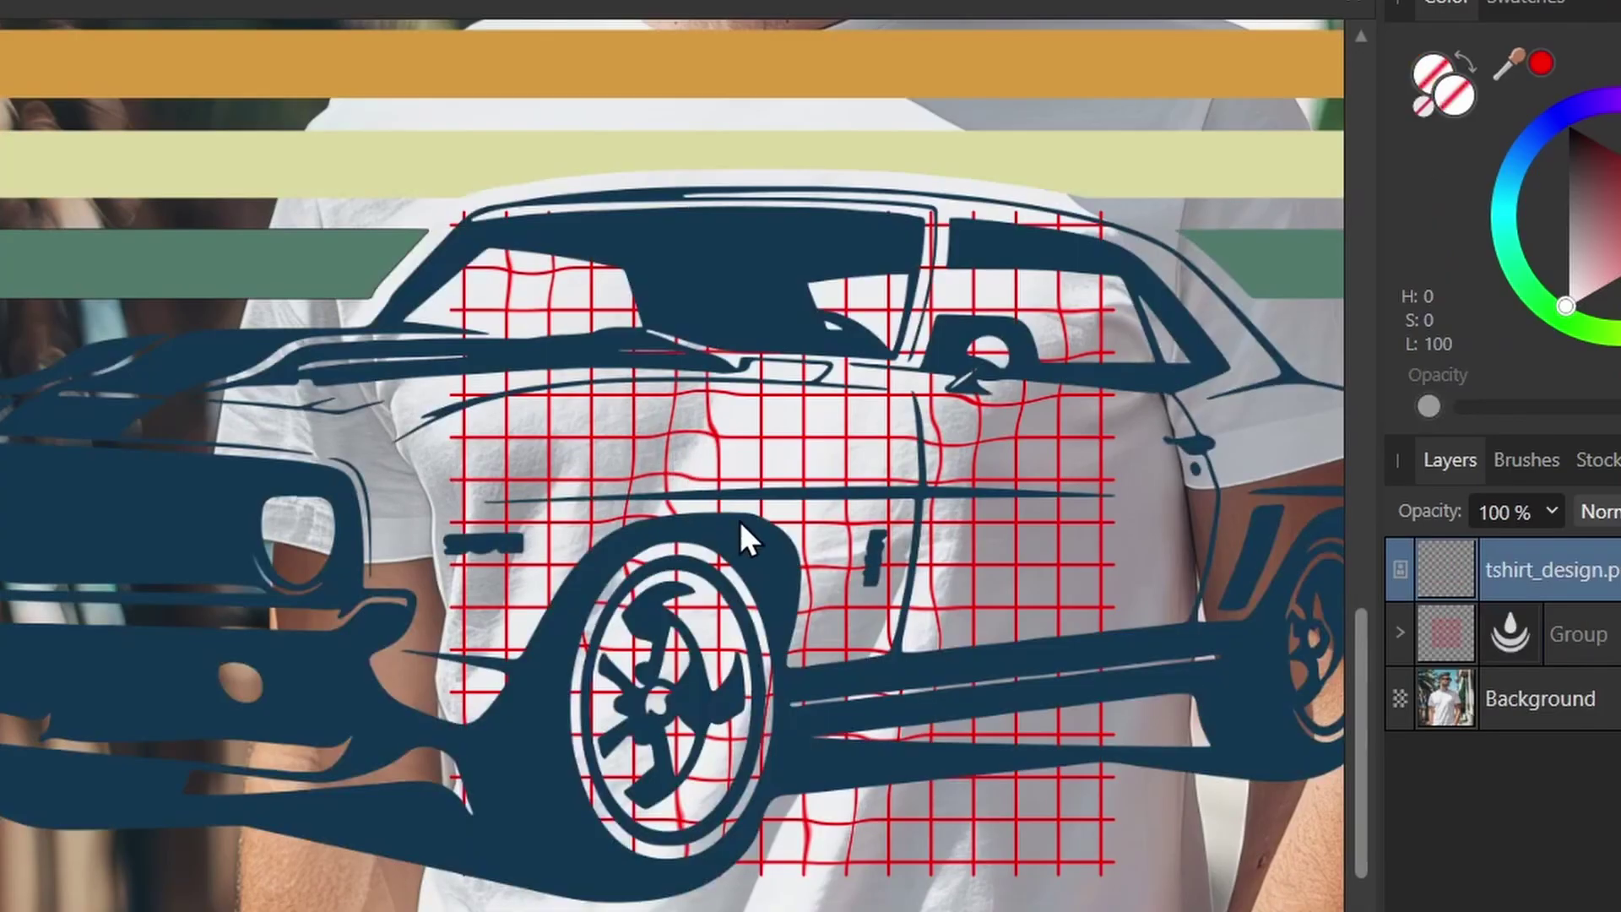
- Hide the grid group, then scale the placed design to about 872 × 959 px and position it on the shirt's chest
{"action": "scroll", "coordinate": [946, 460], "scroll_direction": "down", "scroll_amount": 5}
{"action": "left_click_drag", "start_coordinate": [746, 568], "coordinate": [747, 567]}
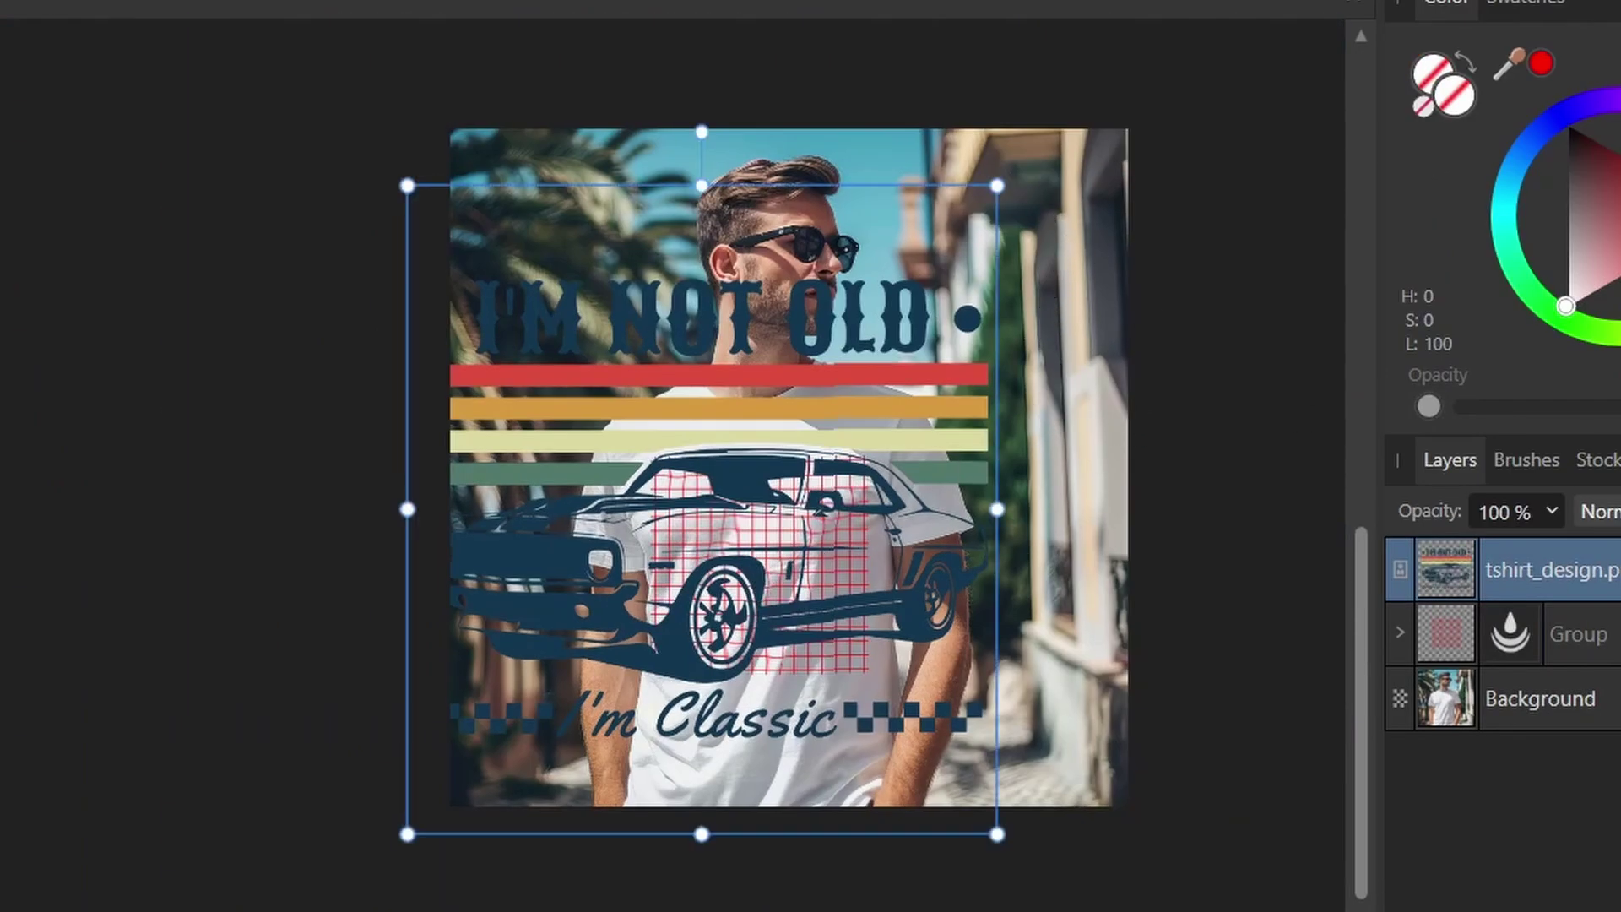
{"action": "left_click_drag", "start_coordinate": [997, 185], "coordinate": [601, 617]}
{"action": "left_click_drag", "start_coordinate": [562, 729], "coordinate": [695, 647]}
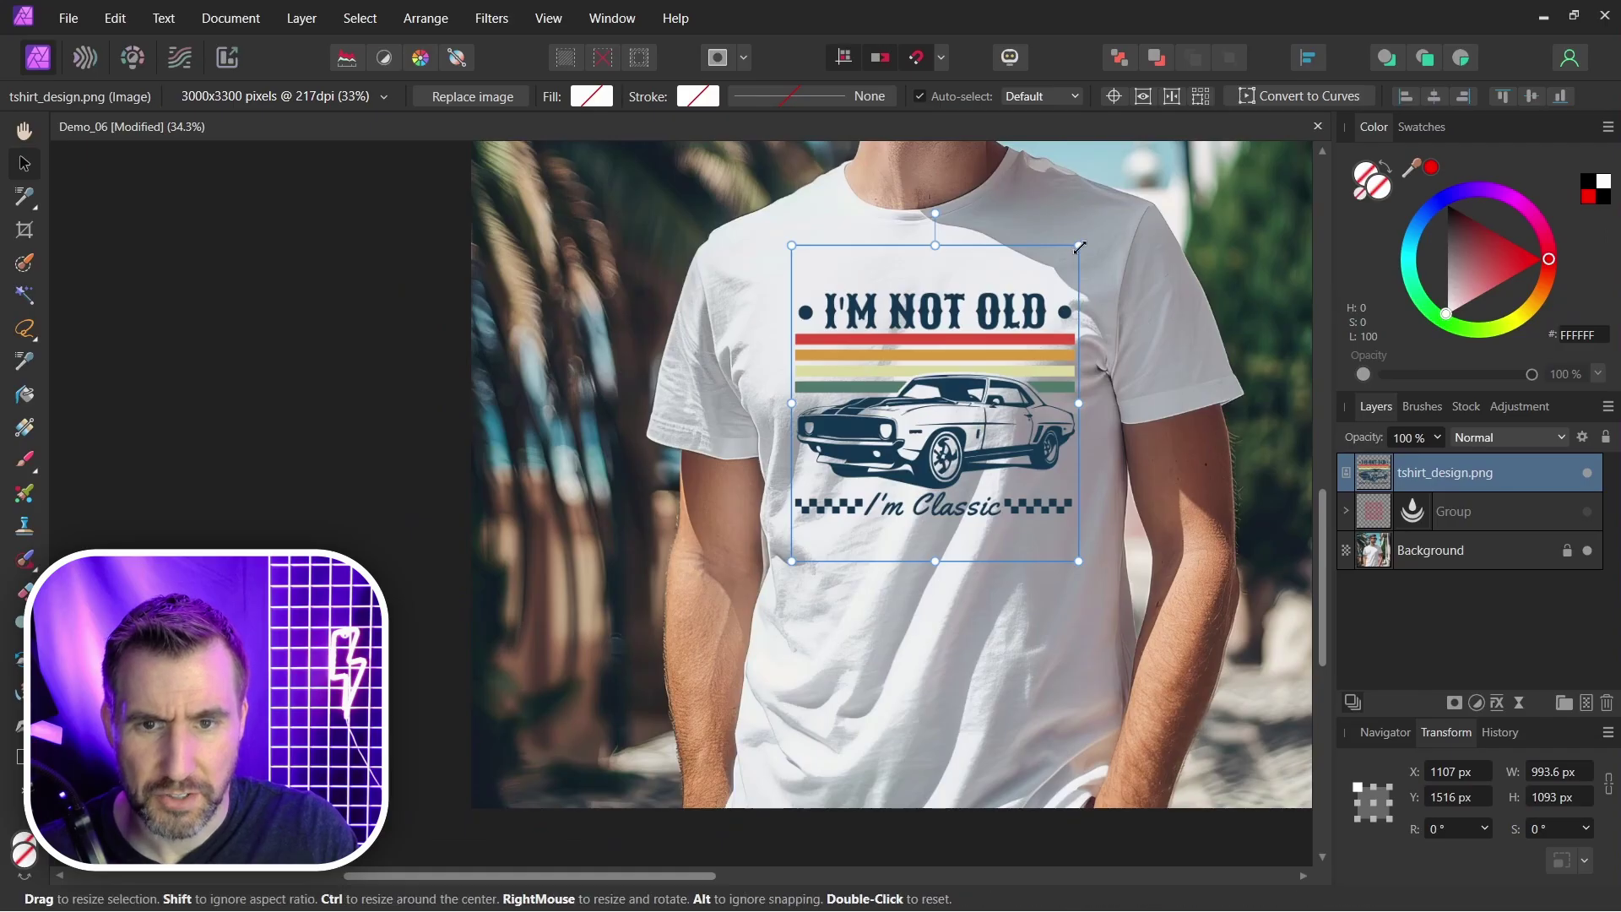
{"action": "left_click_drag", "start_coordinate": [1094, 216], "coordinate": [1045, 285]}
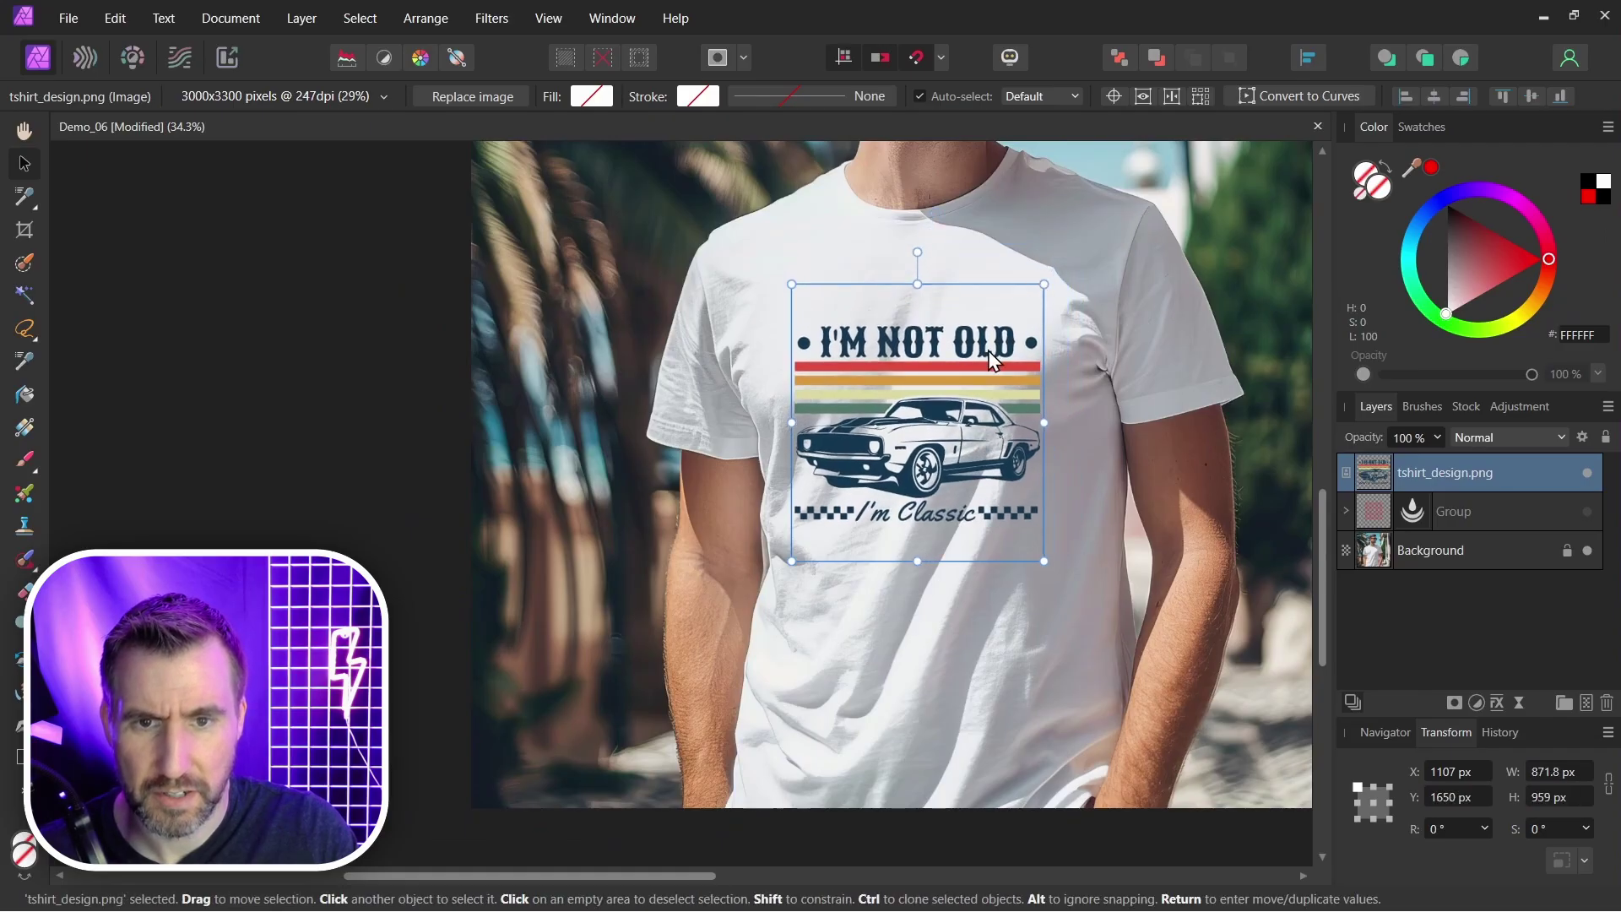
- Move the Liquify filter from the grid group onto the tshirt_design.png layer and delete the grid group
{"action": "left_click", "coordinate": [1346, 511]}
{"action": "left_click", "coordinate": [1444, 549]}
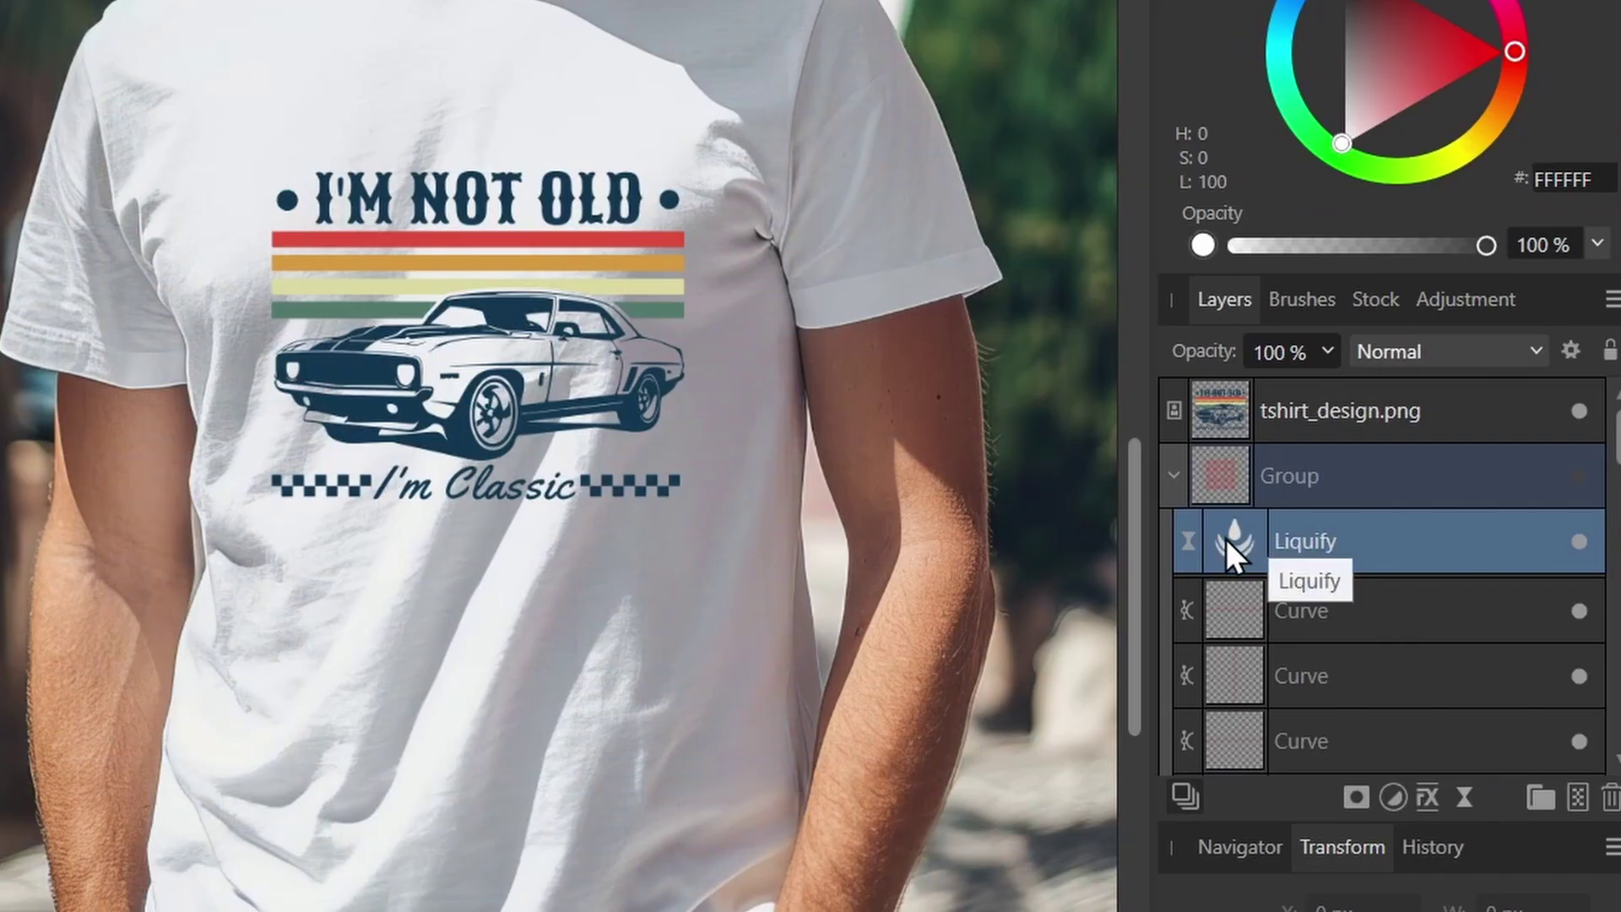
{"action": "left_click_drag", "start_coordinate": [1226, 539], "coordinate": [1234, 514]}
{"action": "left_click_drag", "start_coordinate": [1228, 449], "coordinate": [1229, 409]}
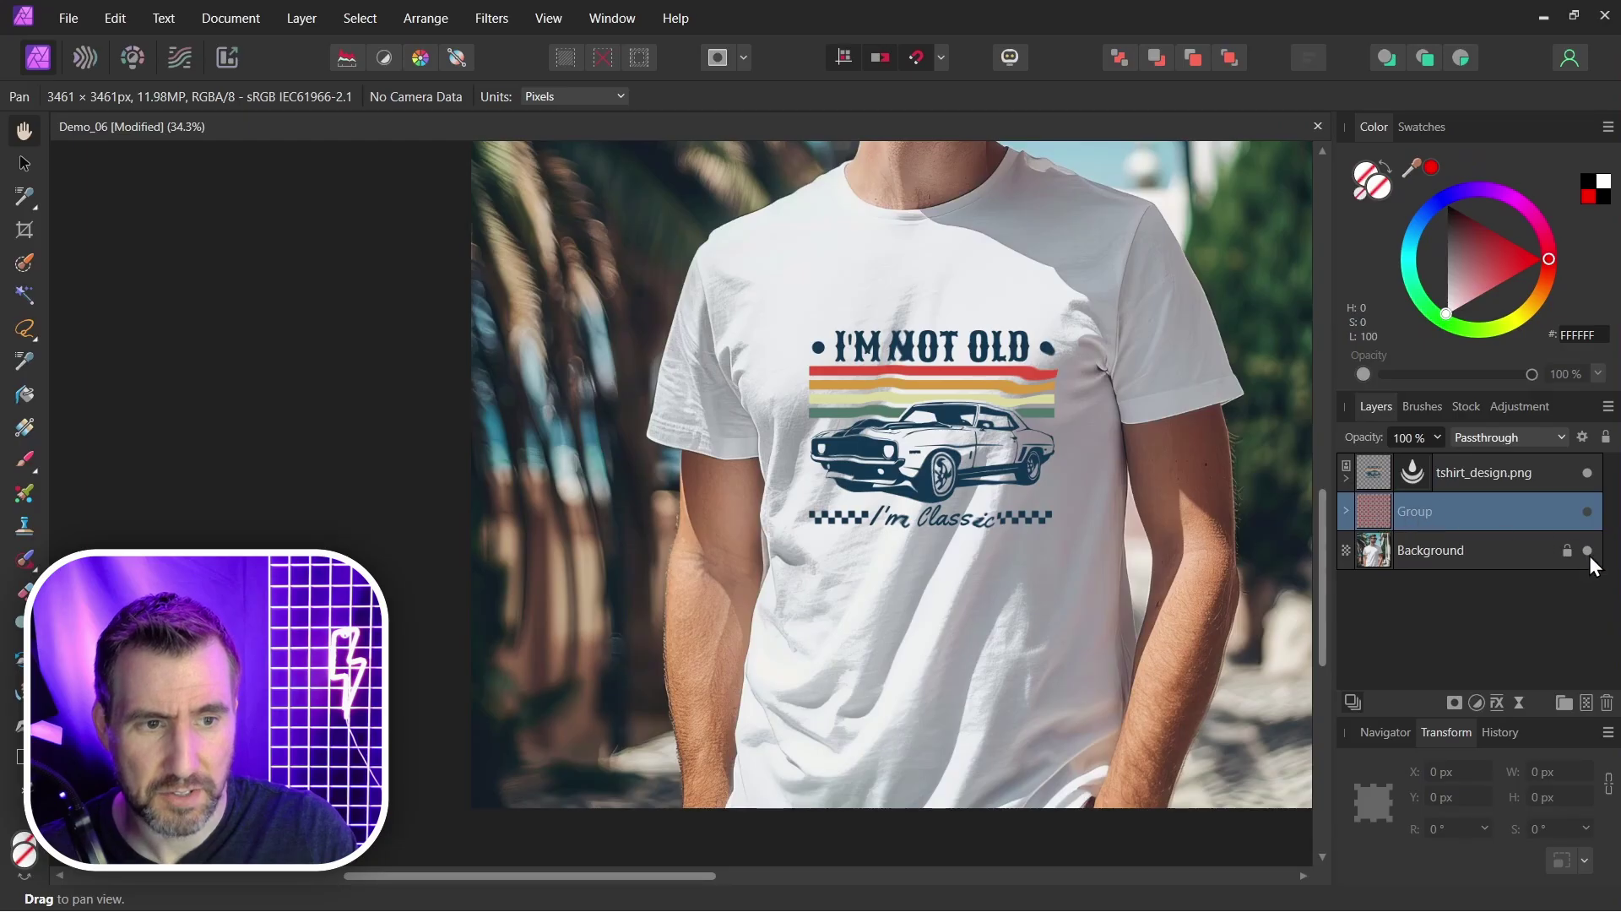
{"action": "left_click", "coordinate": [1609, 703]}
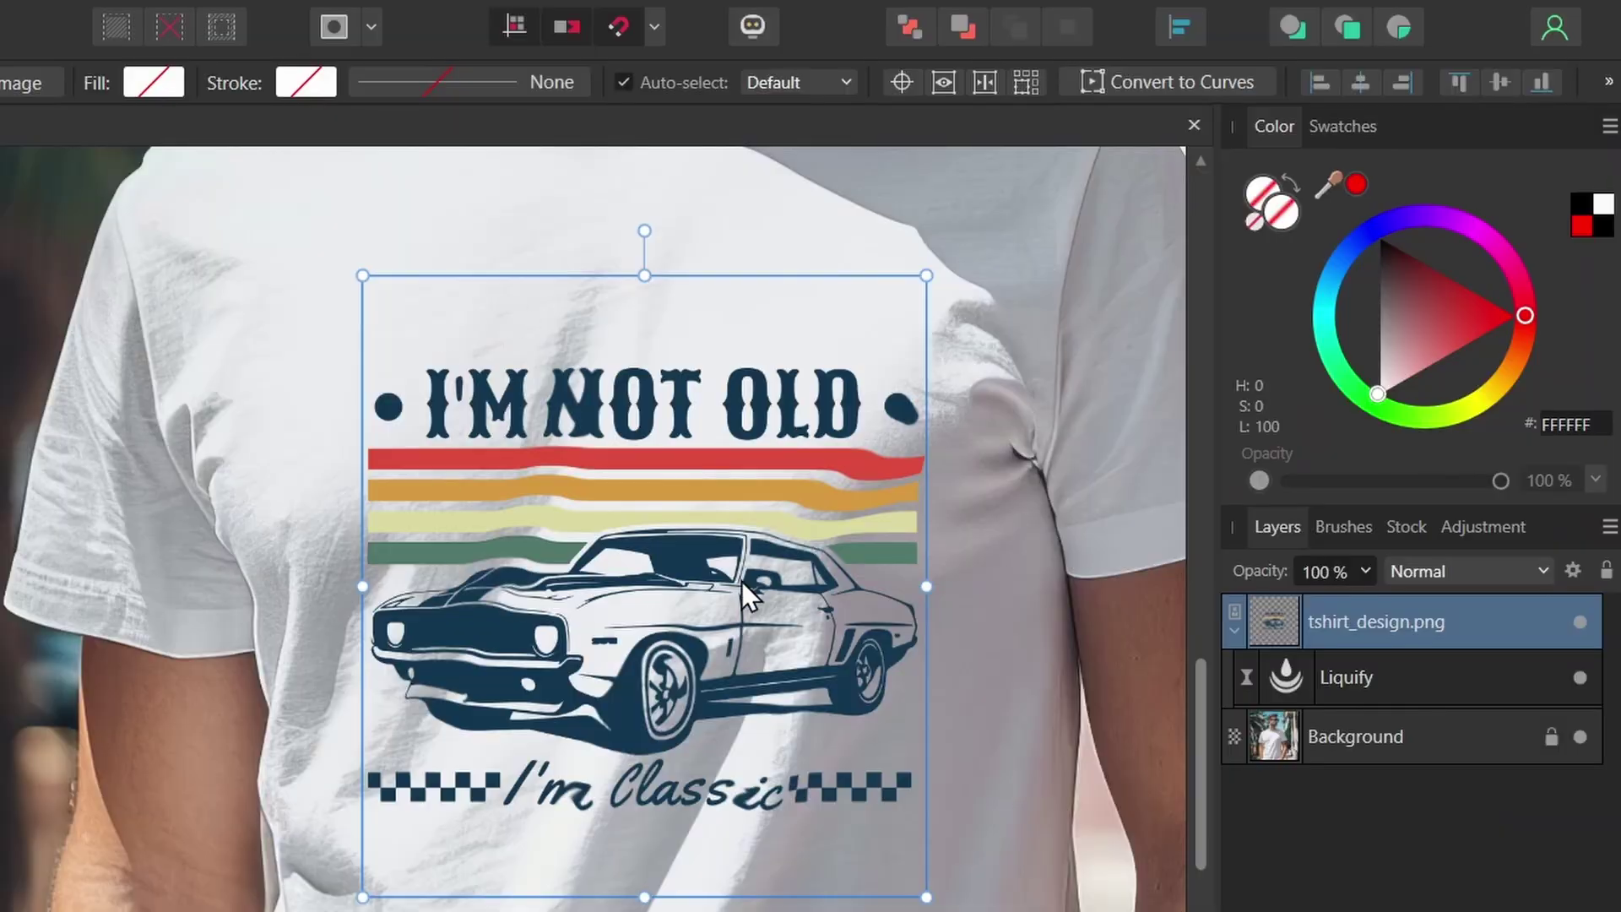
- Enable Lock Children for the design and move it to X 1200 px, Y 1665 px, leaving its Liquify filter in place
{"action": "left_click", "coordinate": [1607, 82]}
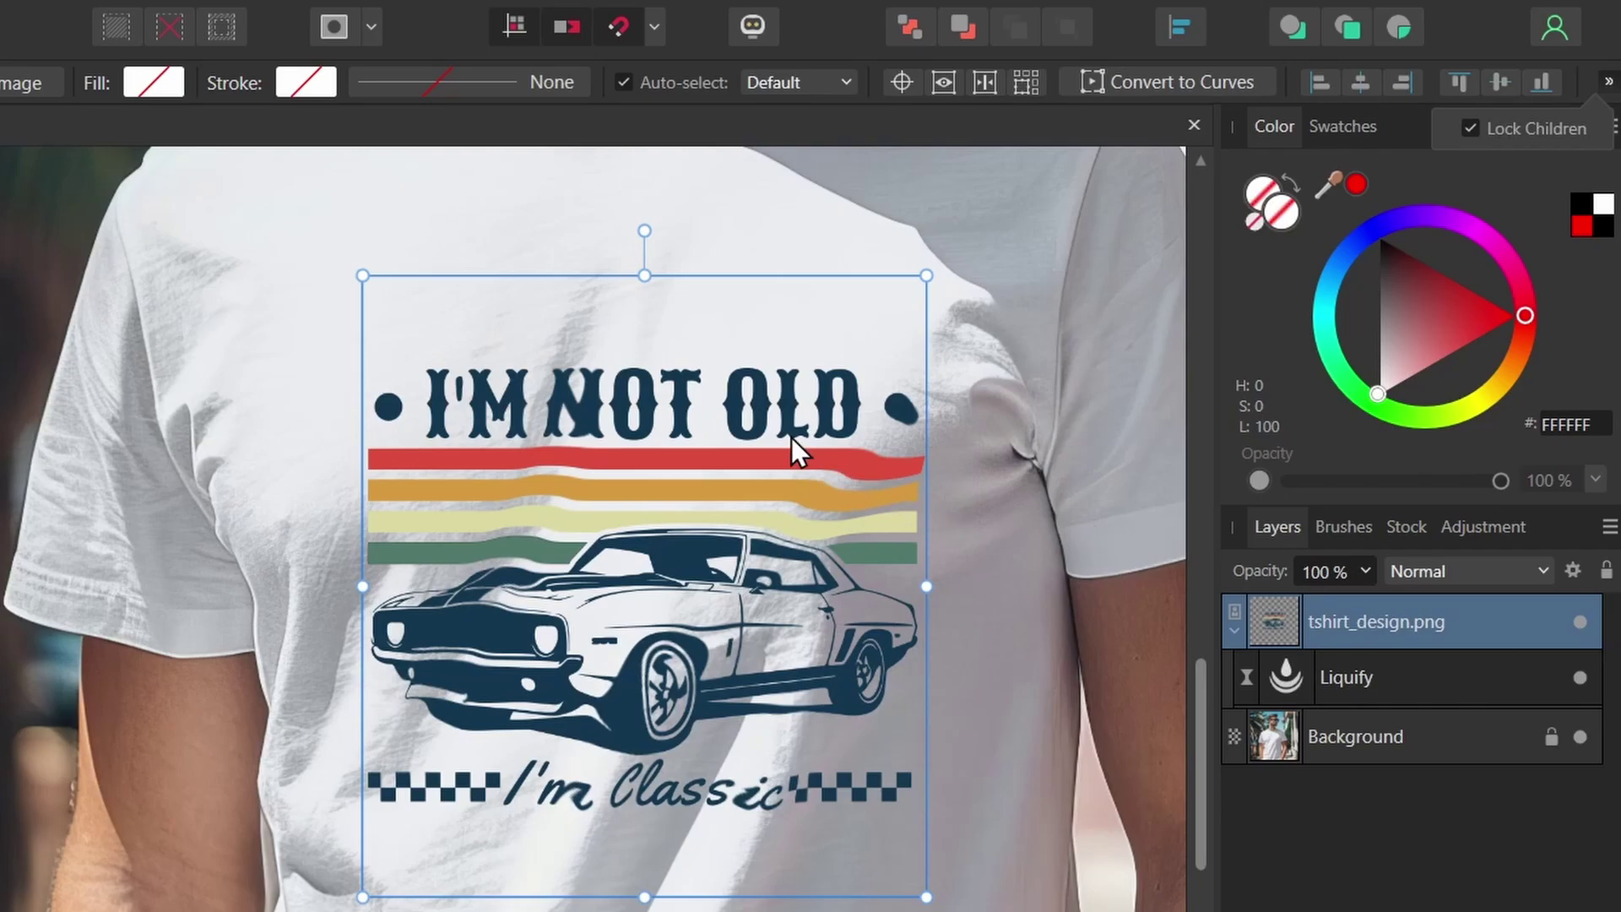
{"action": "left_click_drag", "start_coordinate": [792, 437], "coordinate": [822, 485]}
- Set the design layer to 80% opacity with the Multiply blend mode
{"action": "left_click", "coordinate": [1365, 571]}
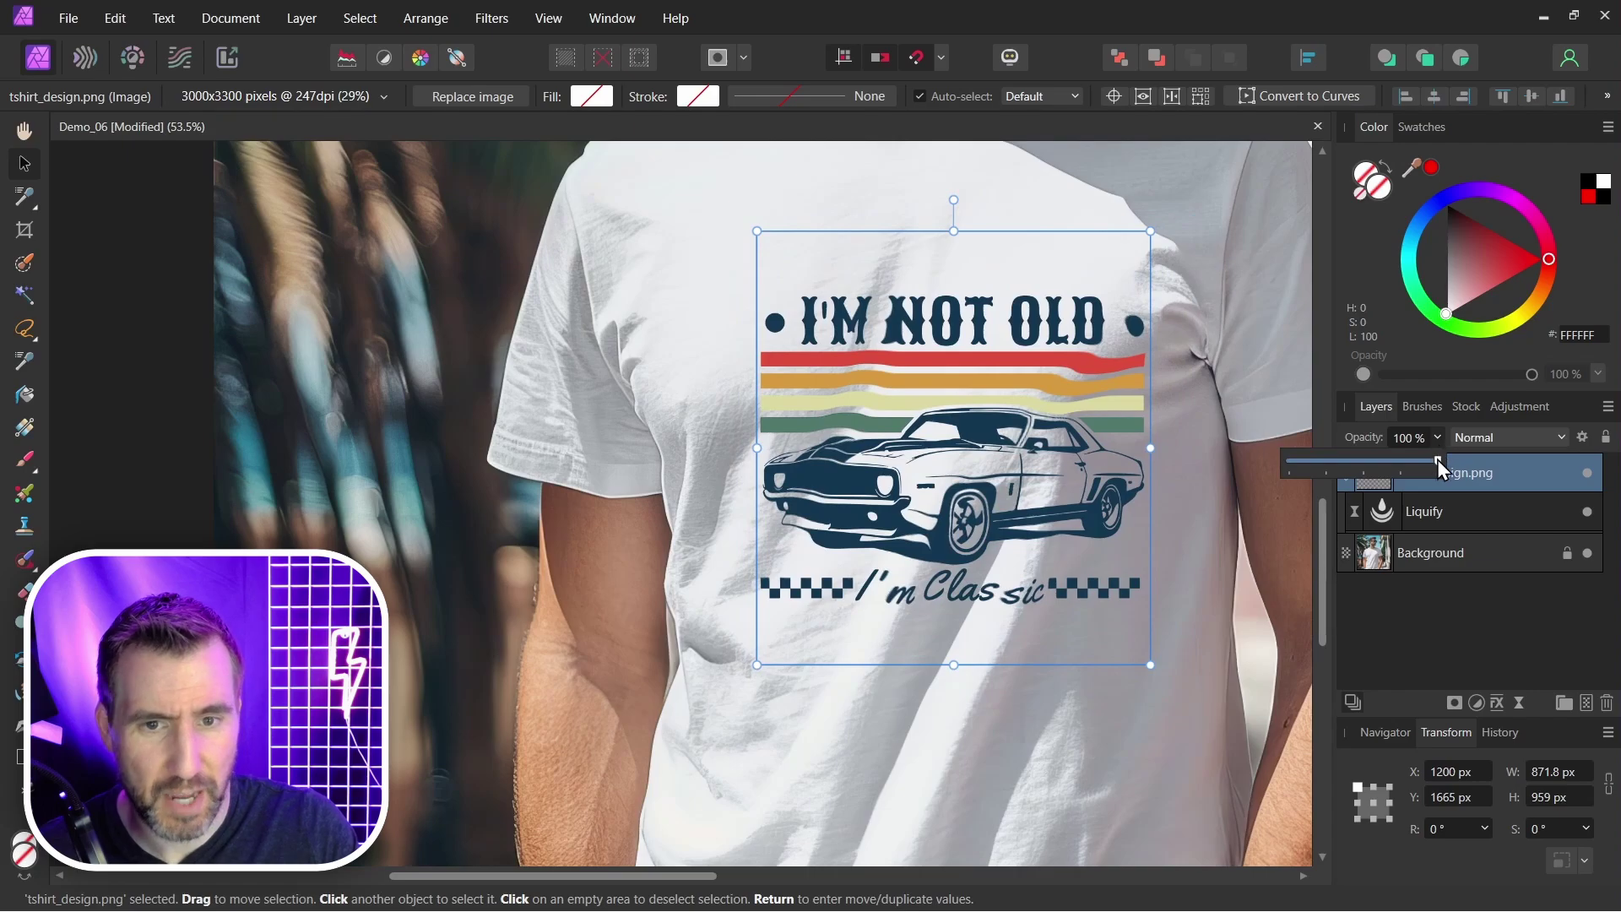
{"action": "left_click_drag", "start_coordinate": [1437, 459], "coordinate": [1408, 459]}
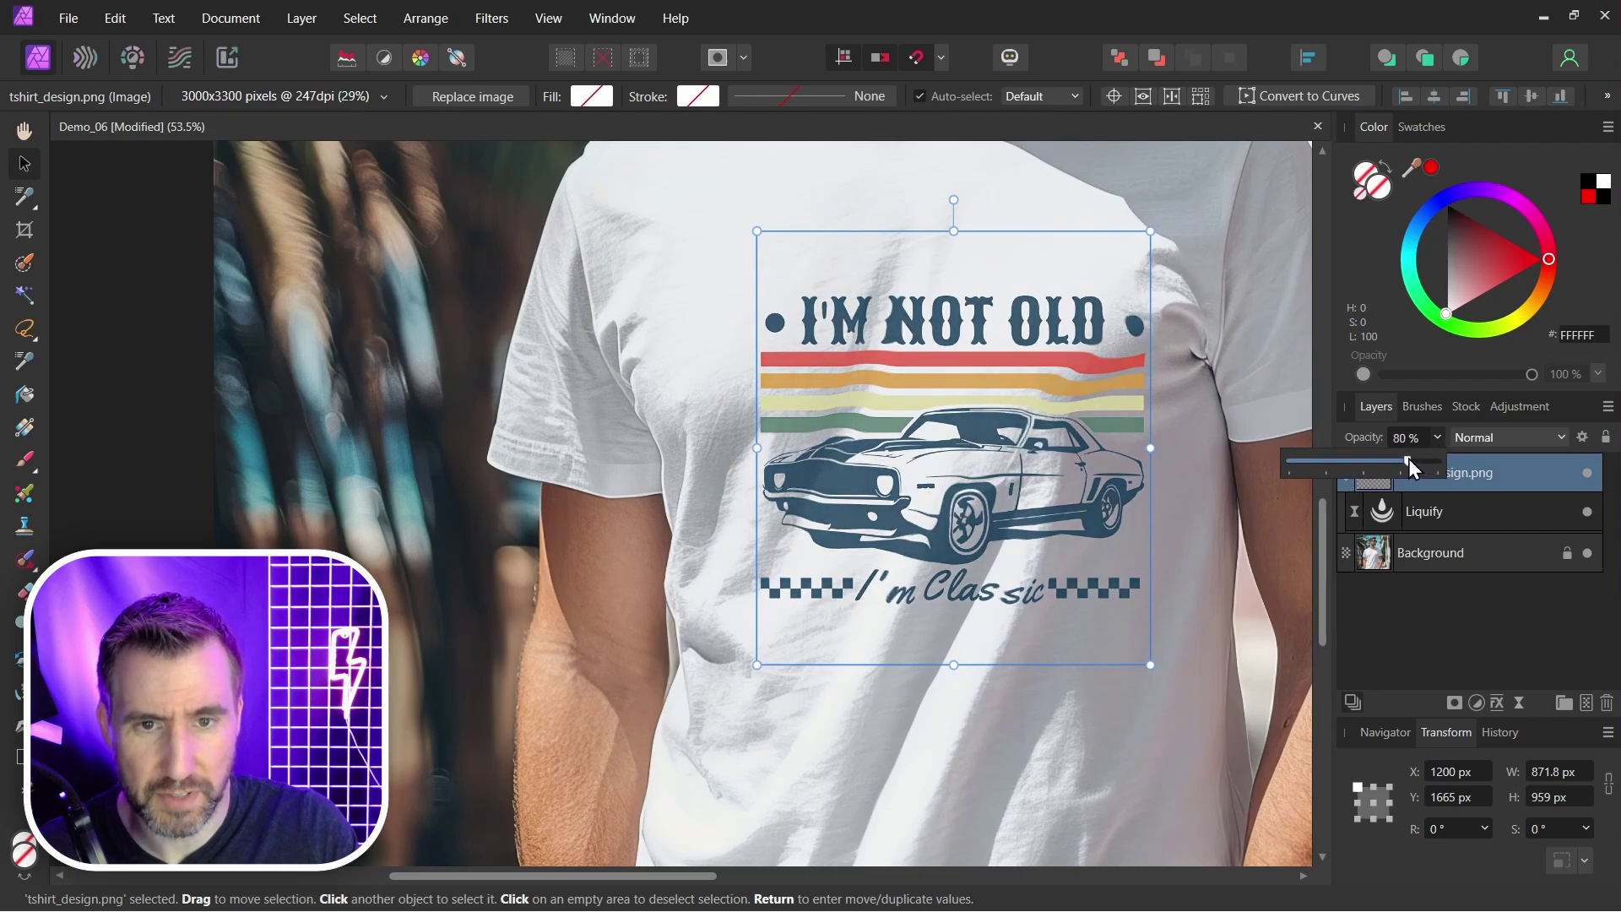
{"action": "left_click", "coordinate": [1505, 437]}
{"action": "left_click", "coordinate": [1503, 514]}
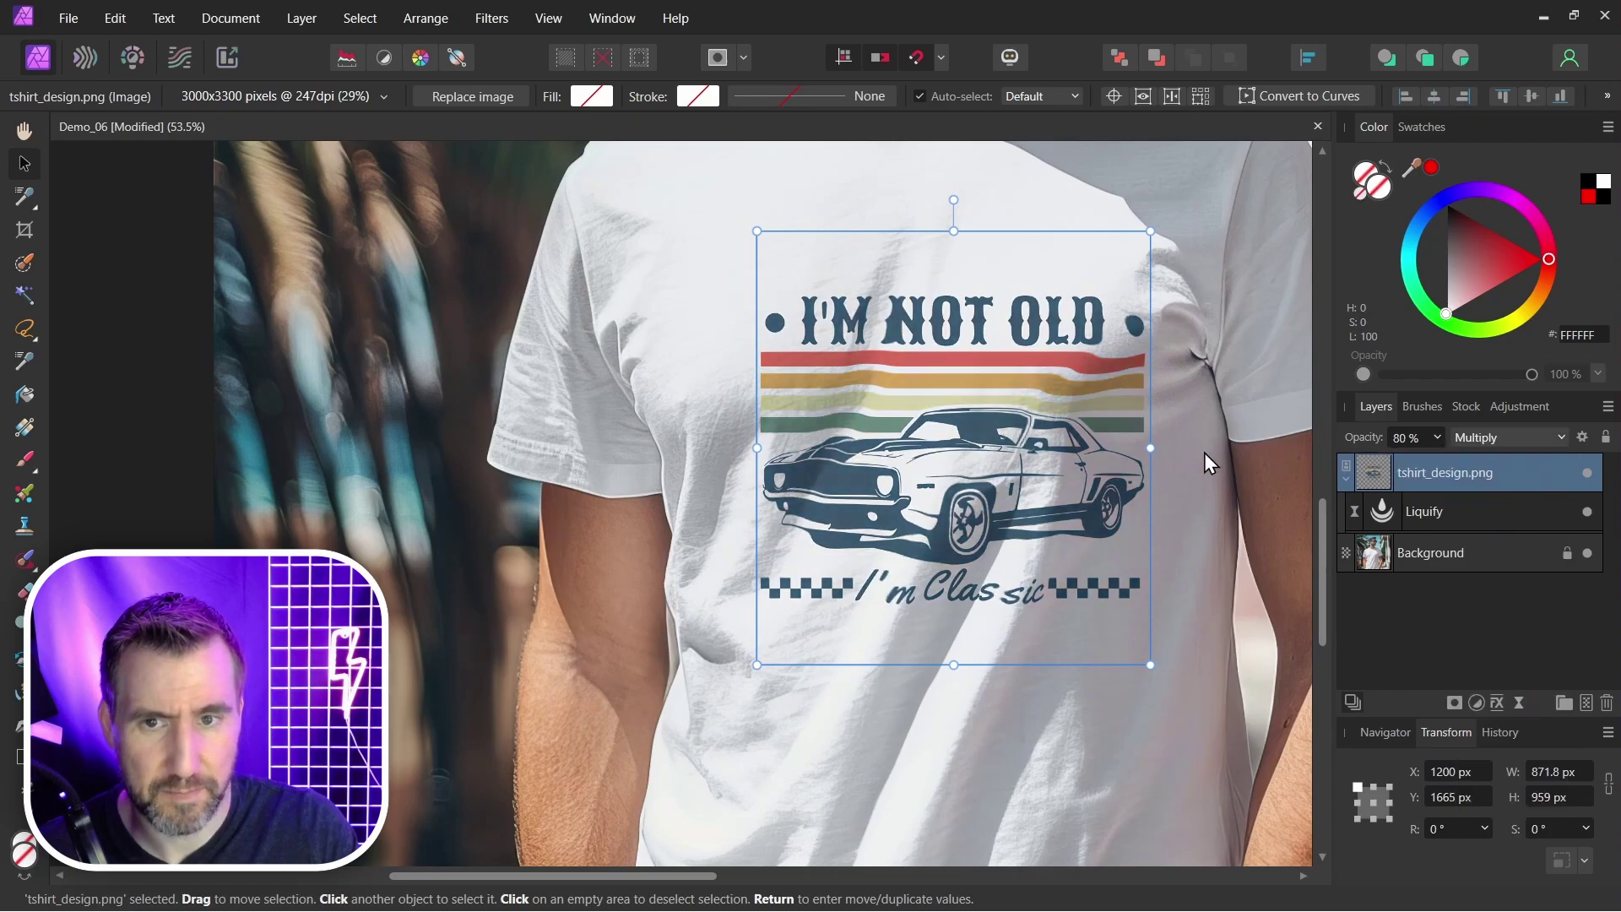
- Enlarge the design slightly on the shirt's chest
{"action": "left_click_drag", "start_coordinate": [1157, 223], "coordinate": [1151, 268]}
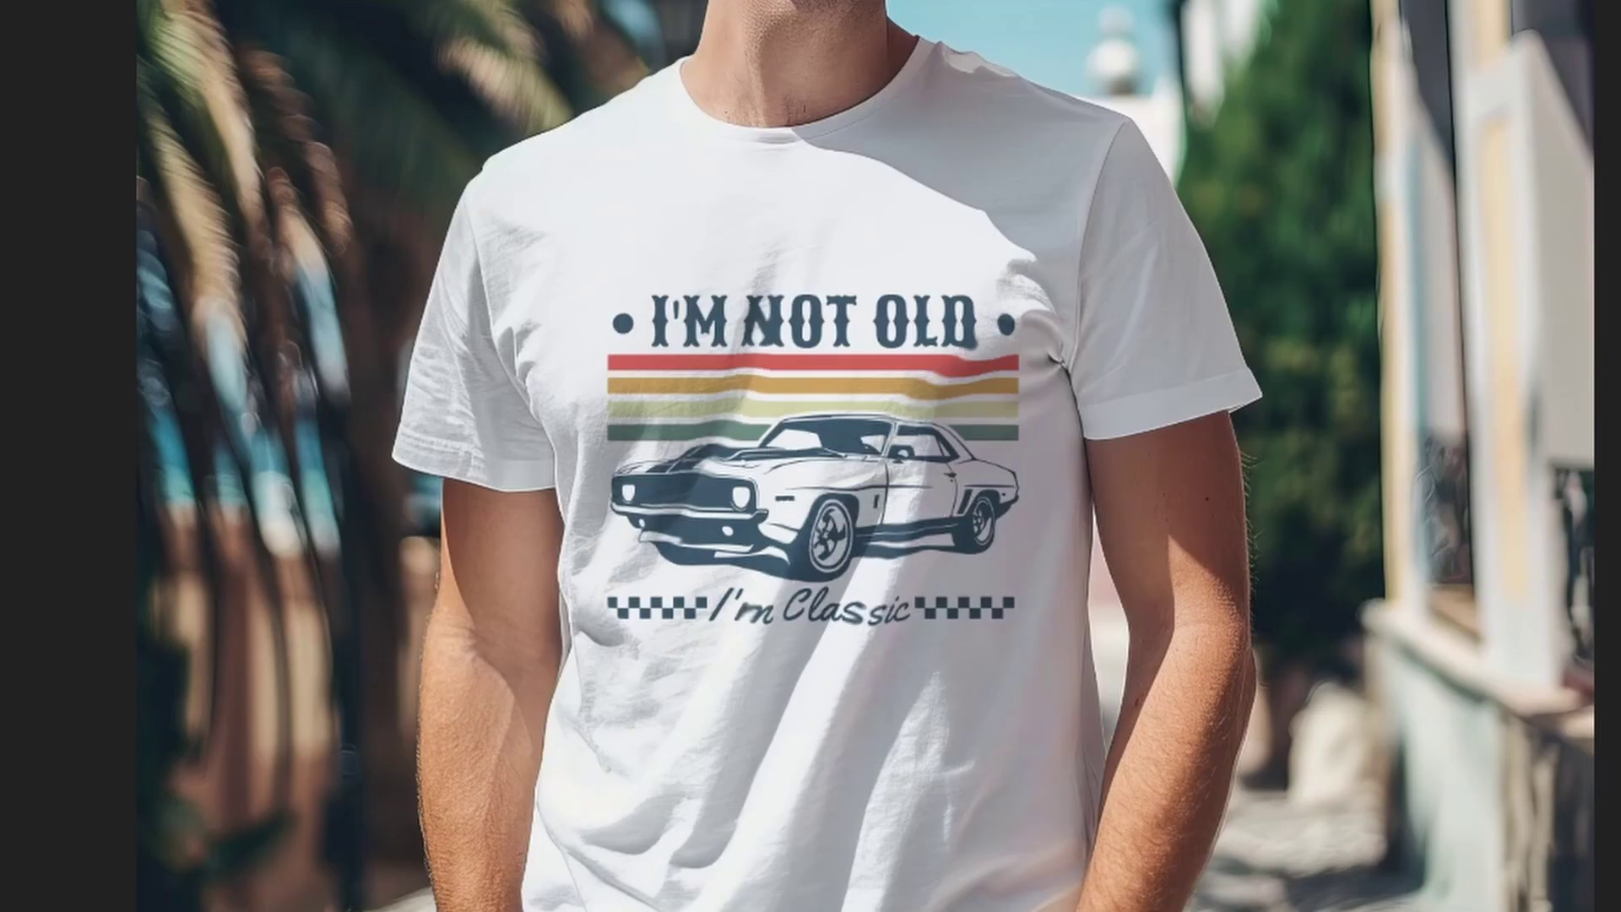
{"action": "key", "text": "ctrl+z"}
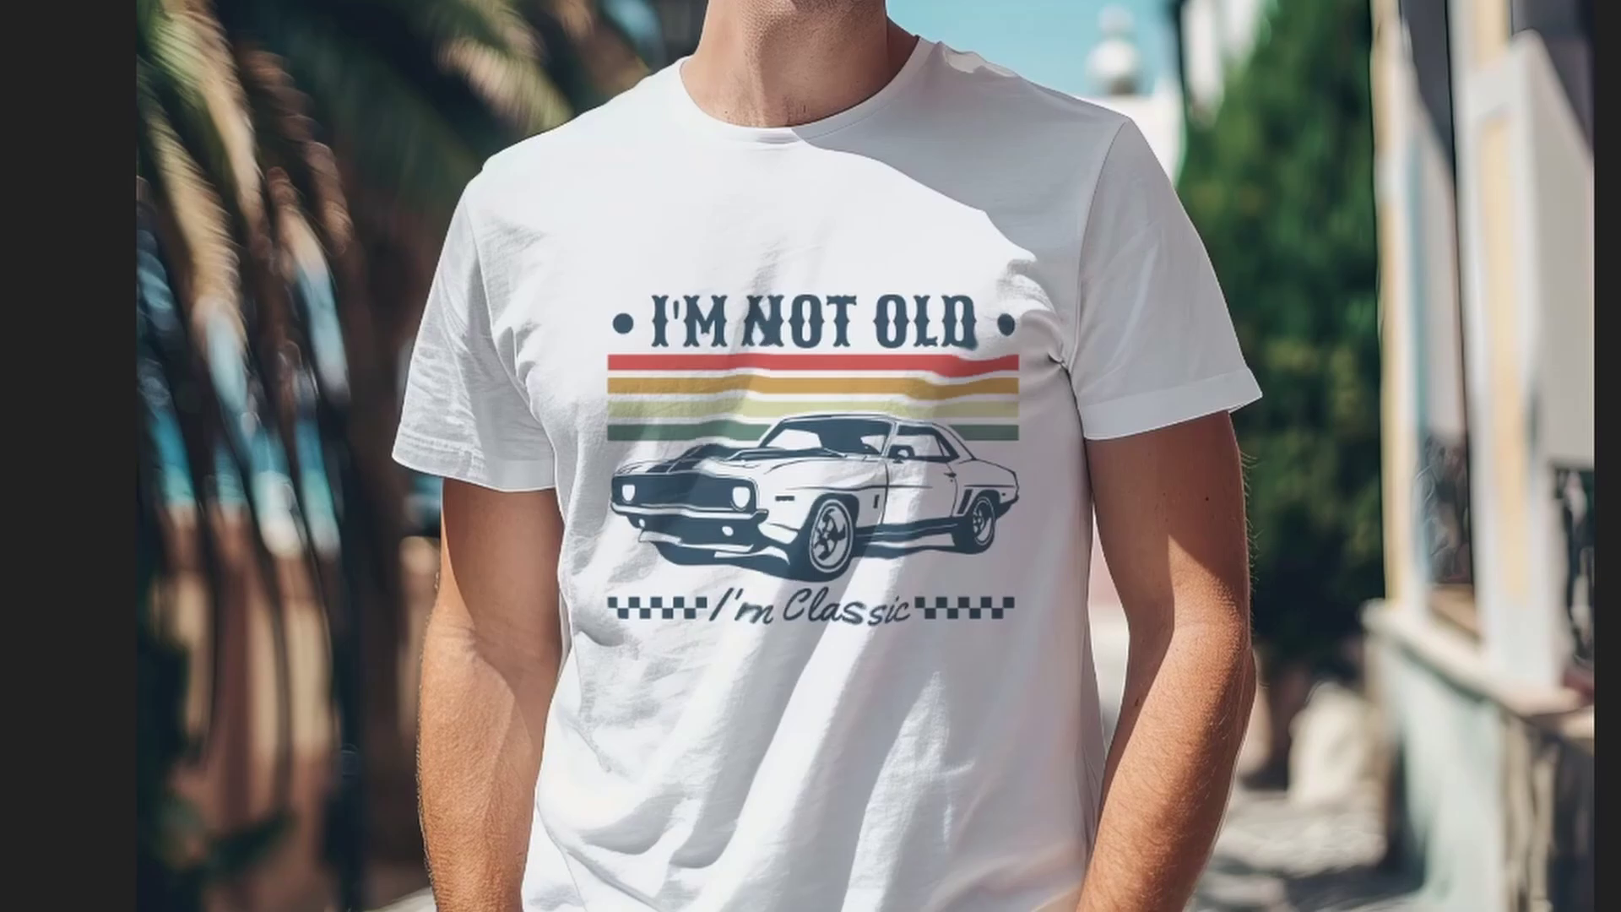